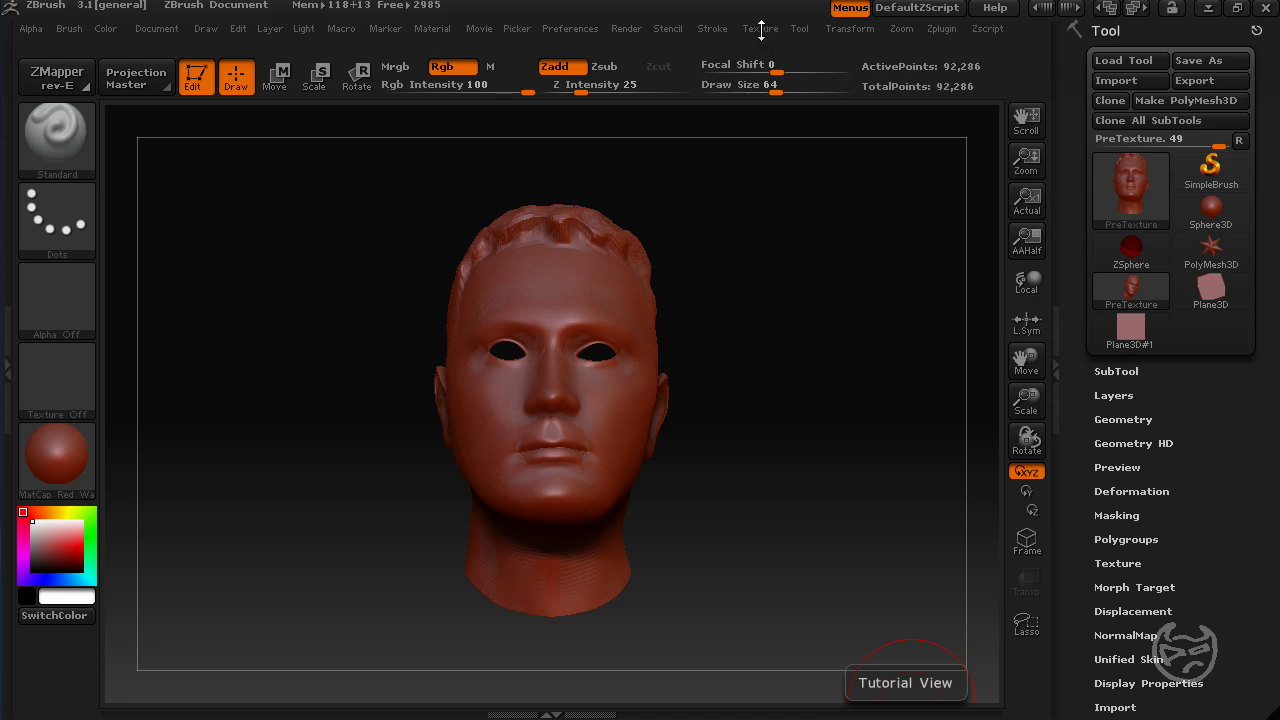
# Expand the Texture menu's Image Plane options and check the Document settings
pyautogui.click(761, 29)
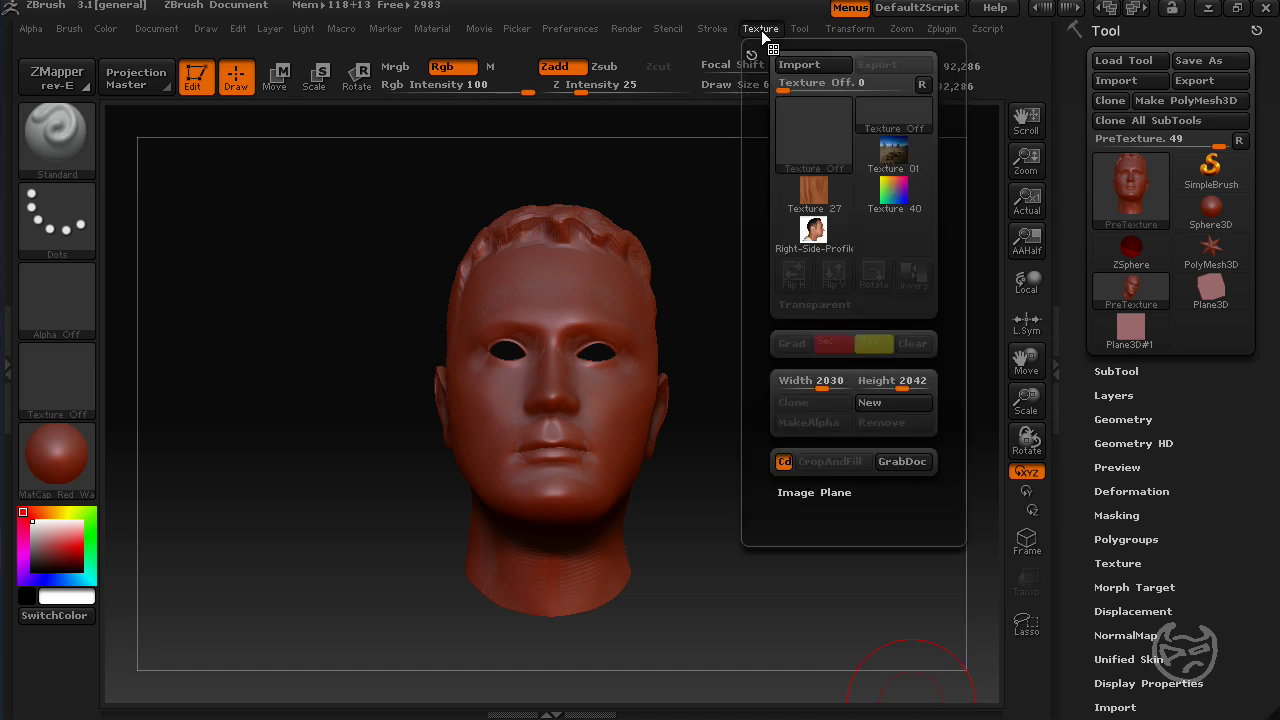
pyautogui.click(832, 492)
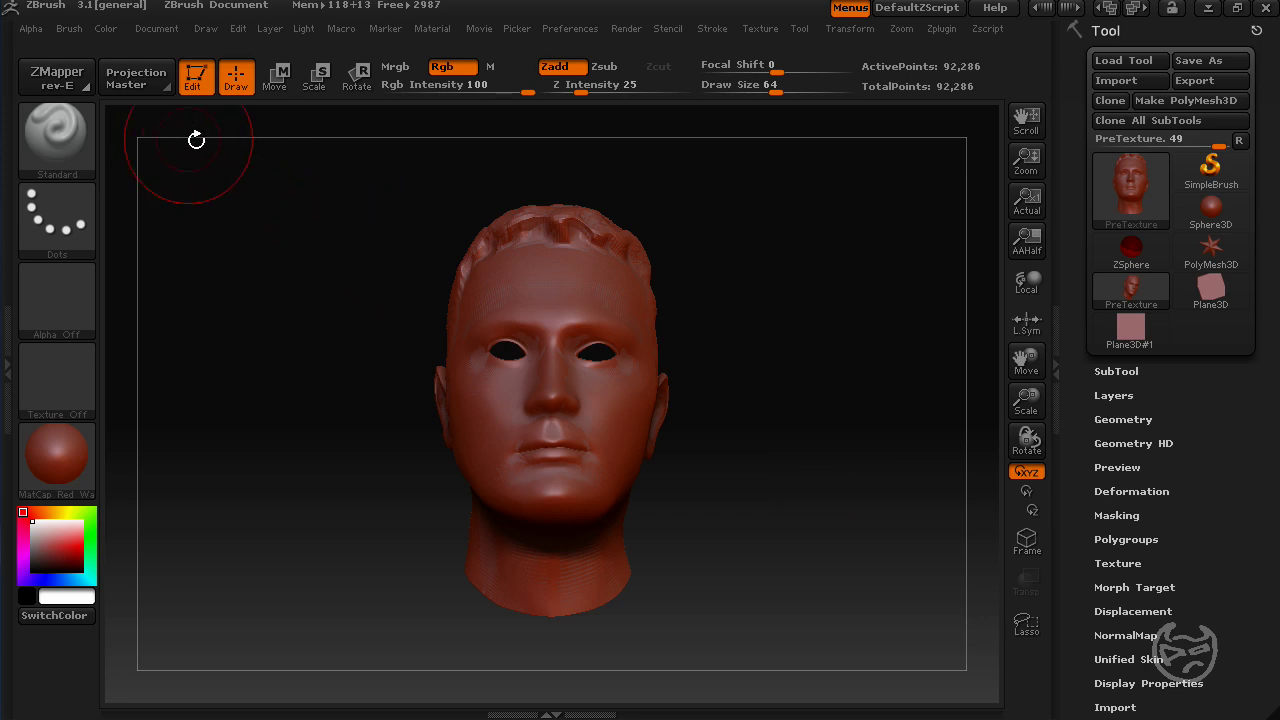
pyautogui.click(165, 30)
pyautogui.click(765, 31)
# Orbit the head through side profile, front and three-quarter views, tilting it slightly
pyautogui.moveTo(706, 394); pyautogui.dragTo(651, 251)
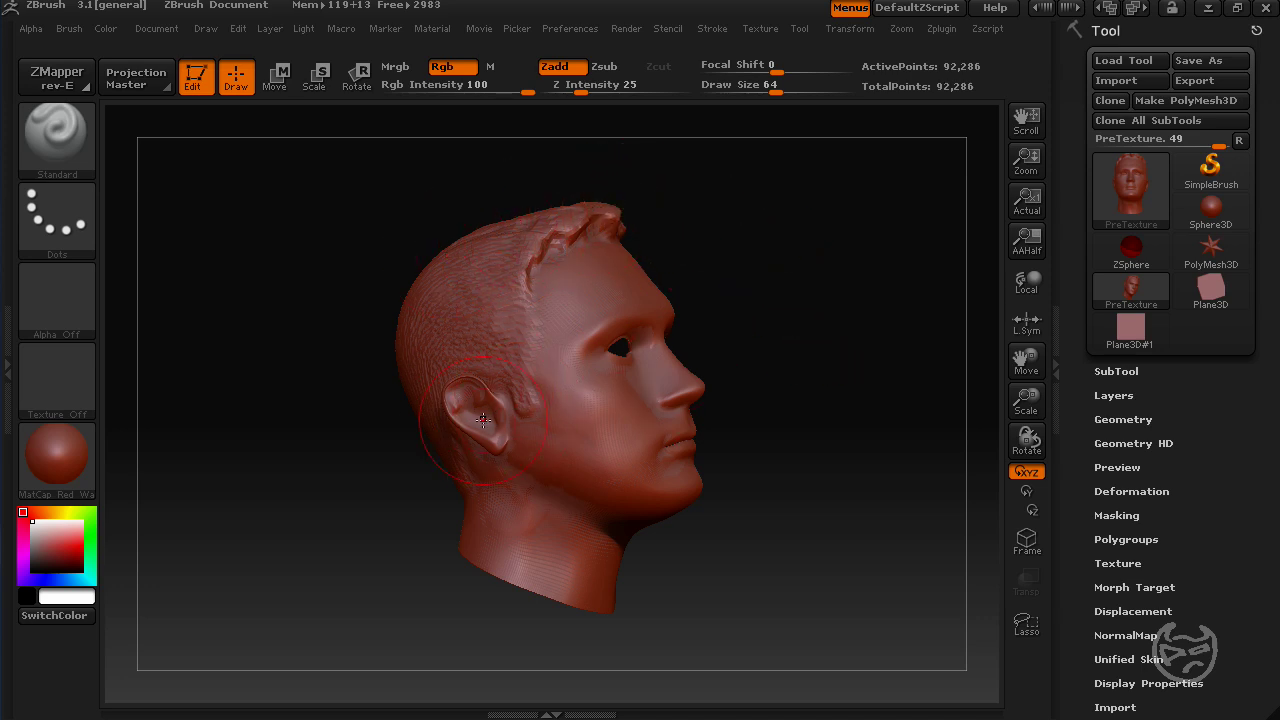
pyautogui.moveTo(786, 371); pyautogui.dragTo(660, 360)
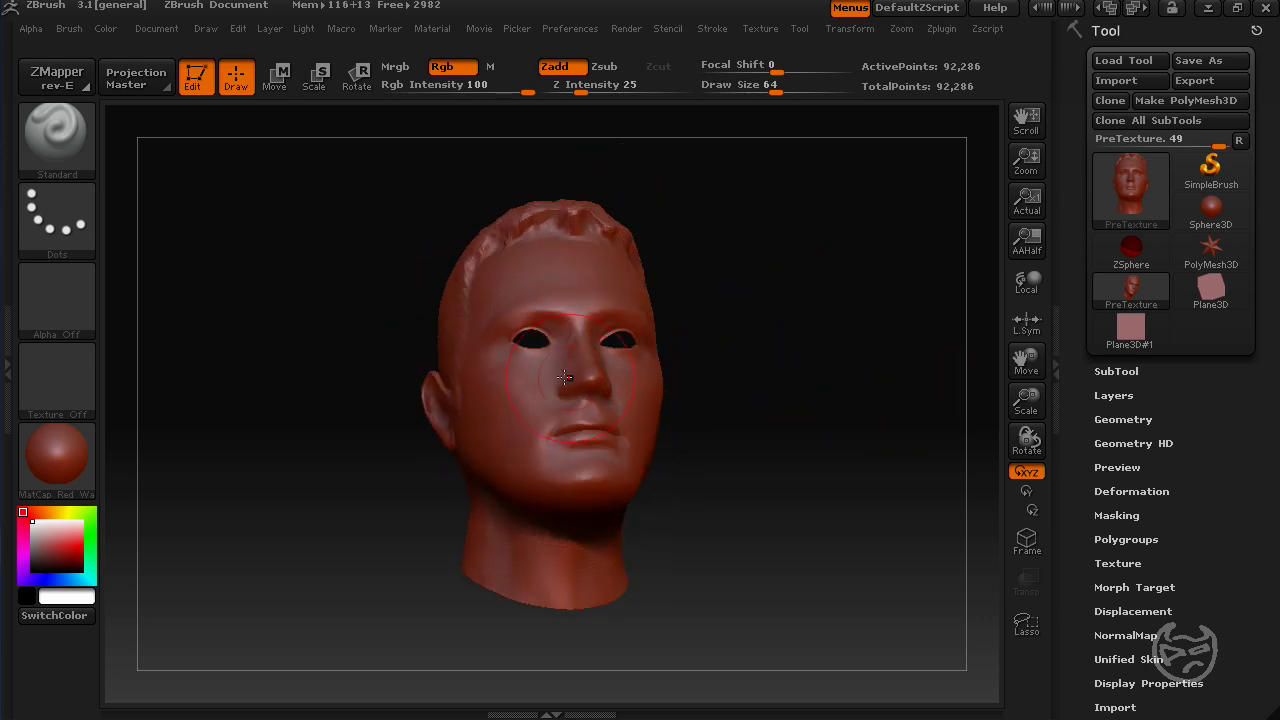
pyautogui.moveTo(791, 410)
pyautogui.mouseDown()
pyautogui.moveTo(697, 420)
pyautogui.moveTo(879, 420)
pyautogui.moveTo(877, 434)
pyautogui.moveTo(831, 409)
pyautogui.moveTo(738, 435)
pyautogui.moveTo(794, 437)
pyautogui.moveTo(780, 431)
pyautogui.mouseUp()
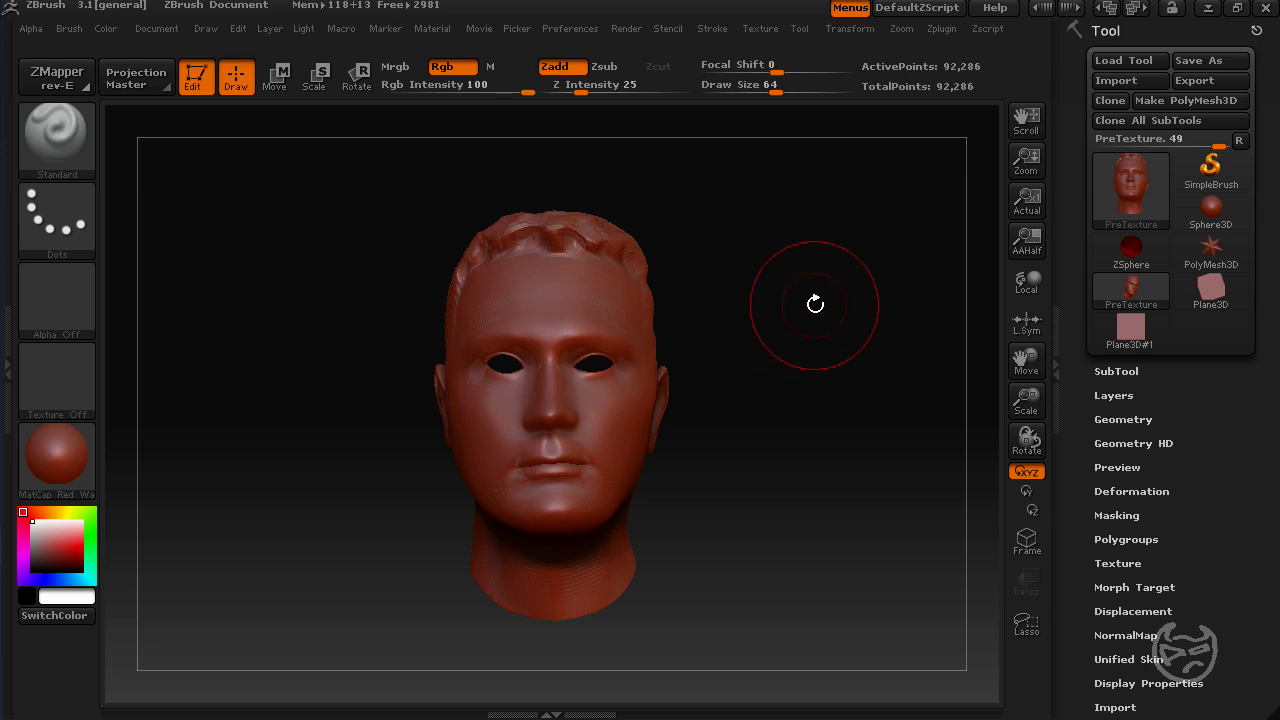
pyautogui.moveTo(809, 323); pyautogui.dragTo(801, 301)
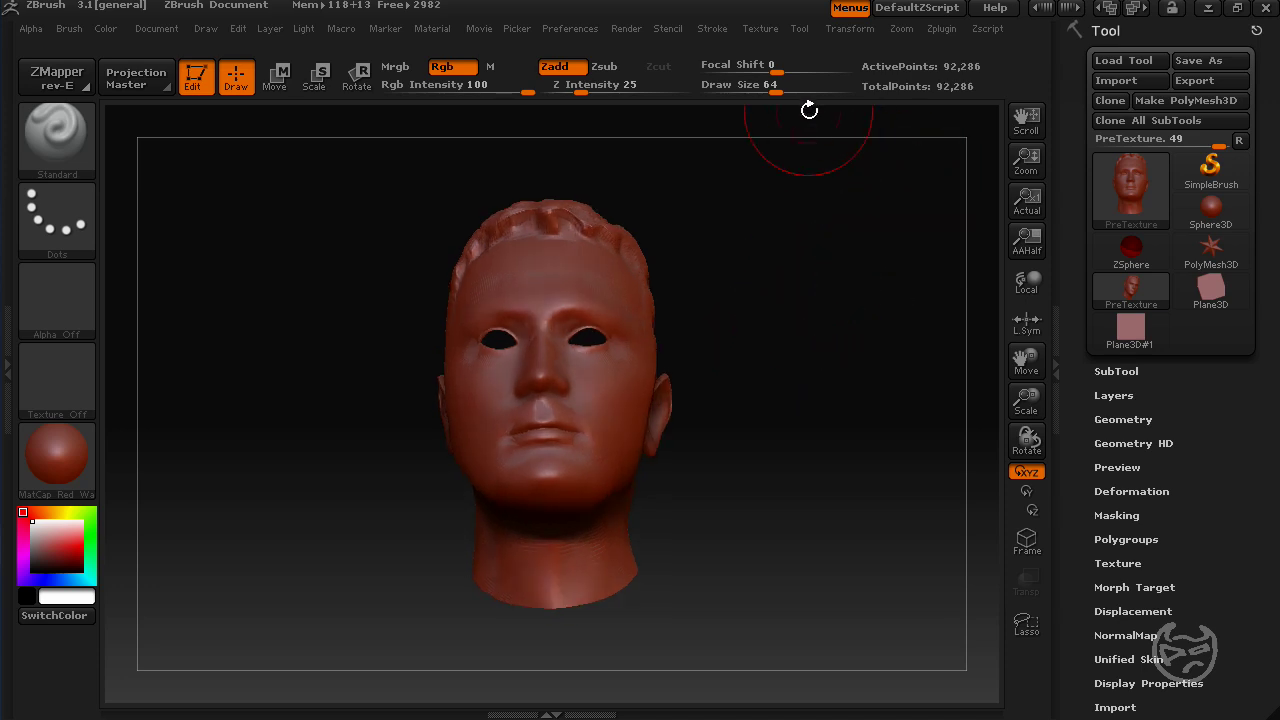
# Load Right-Side-Profile.jpg as the Image Plane reference behind the slightly turned head
pyautogui.click(770, 35)
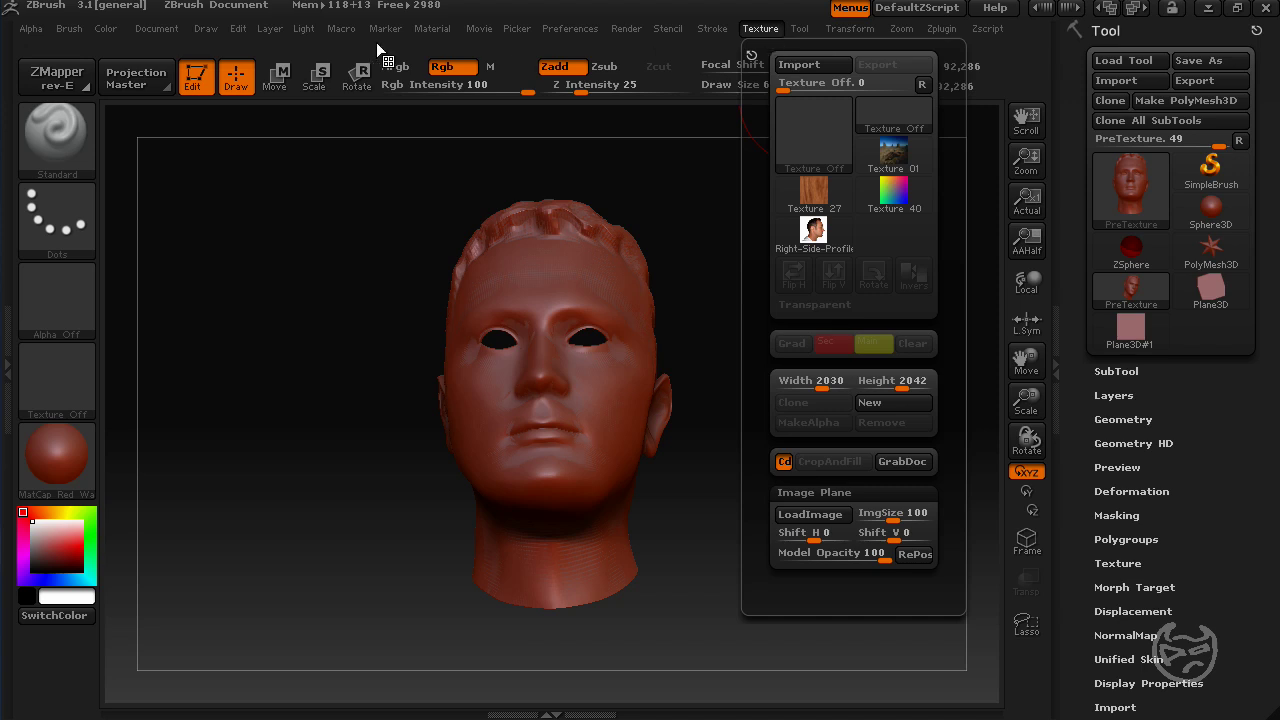
pyautogui.moveTo(814, 357); pyautogui.dragTo(850, 340)
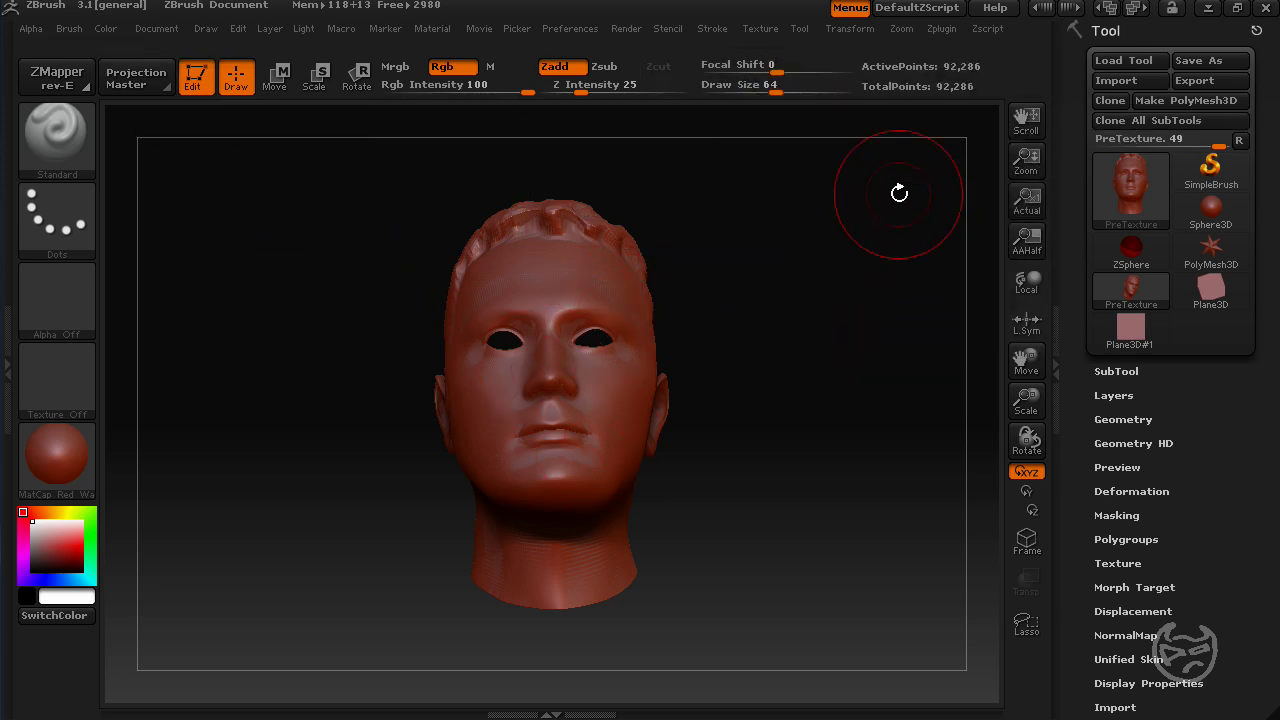
pyautogui.click(763, 29)
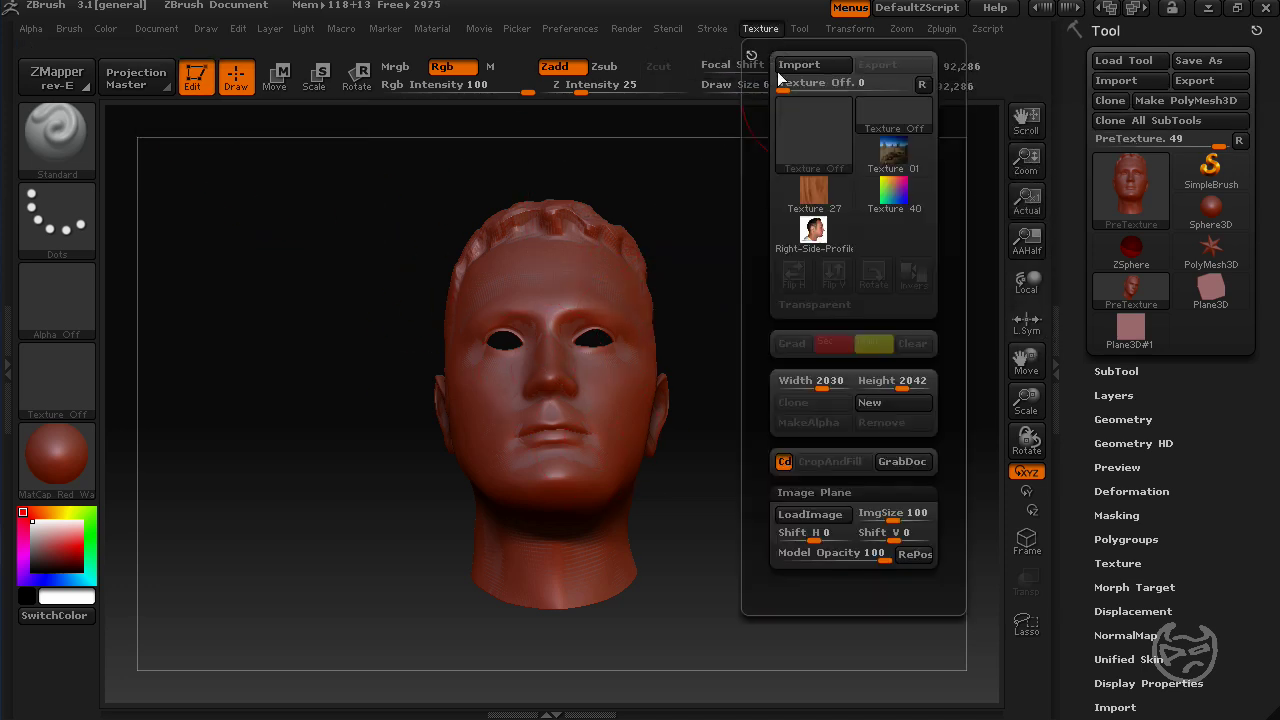
pyautogui.click(815, 515)
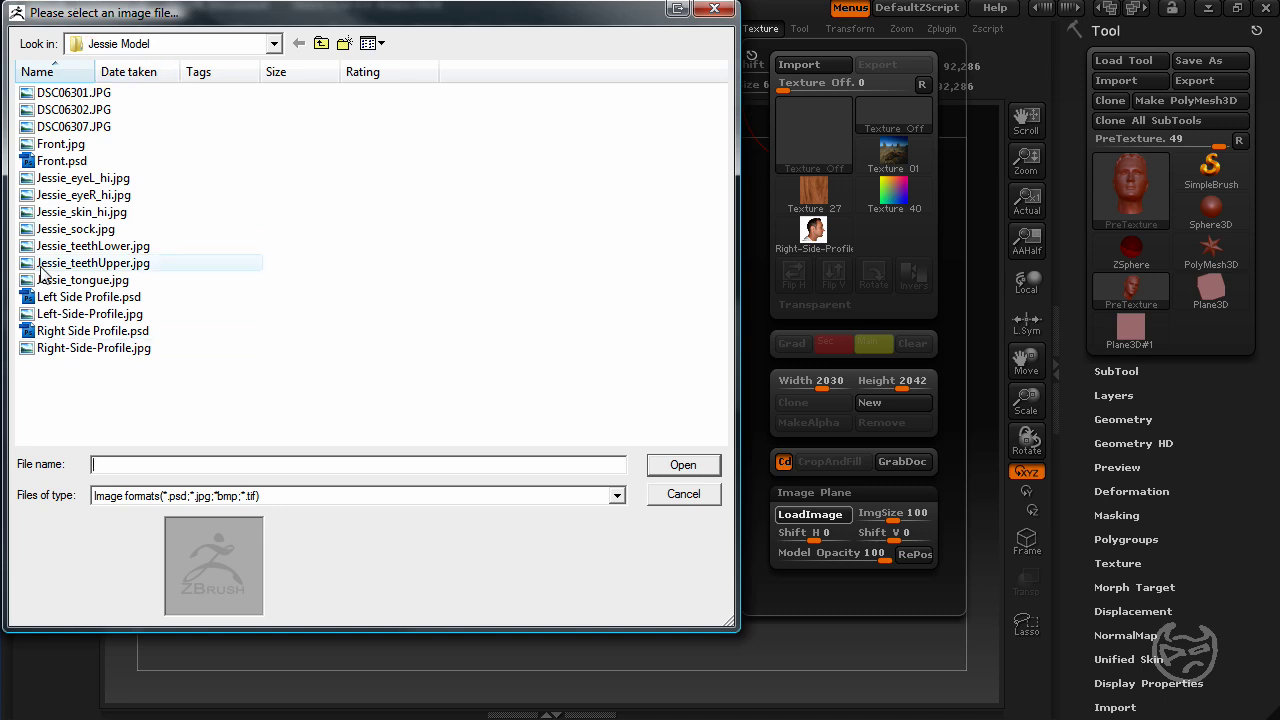
pyautogui.click(95, 352)
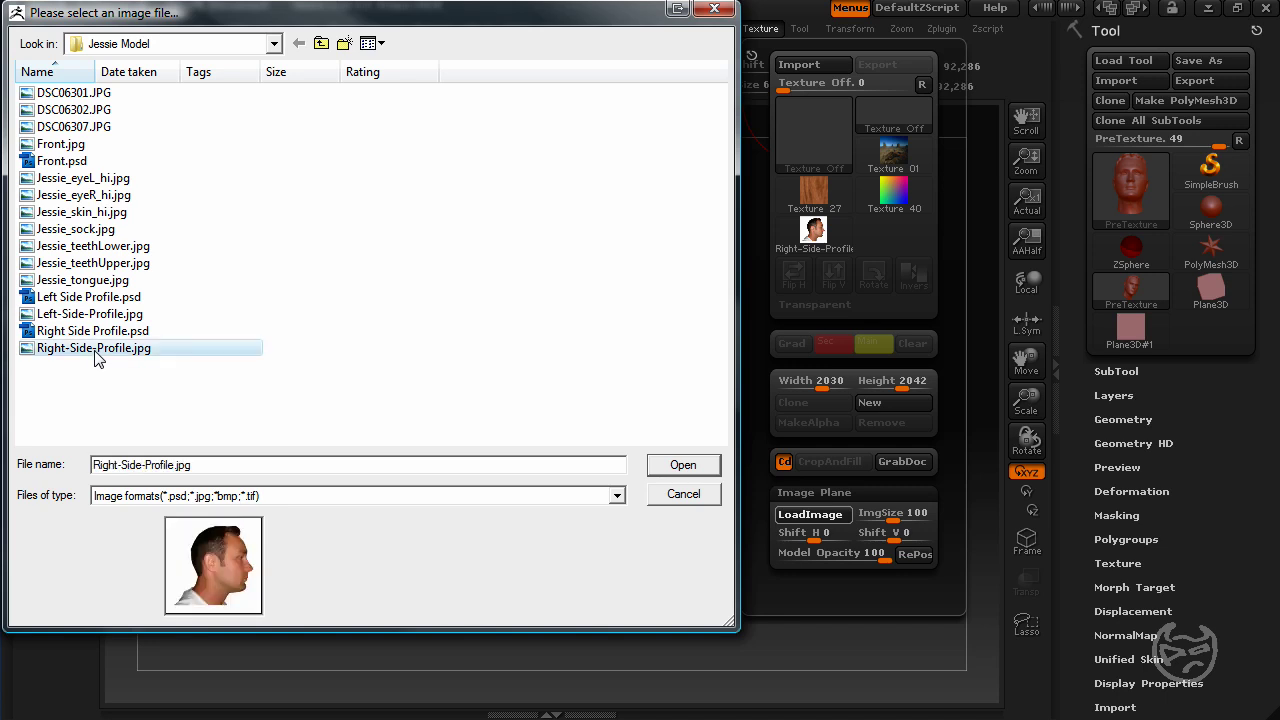
pyautogui.click(683, 466)
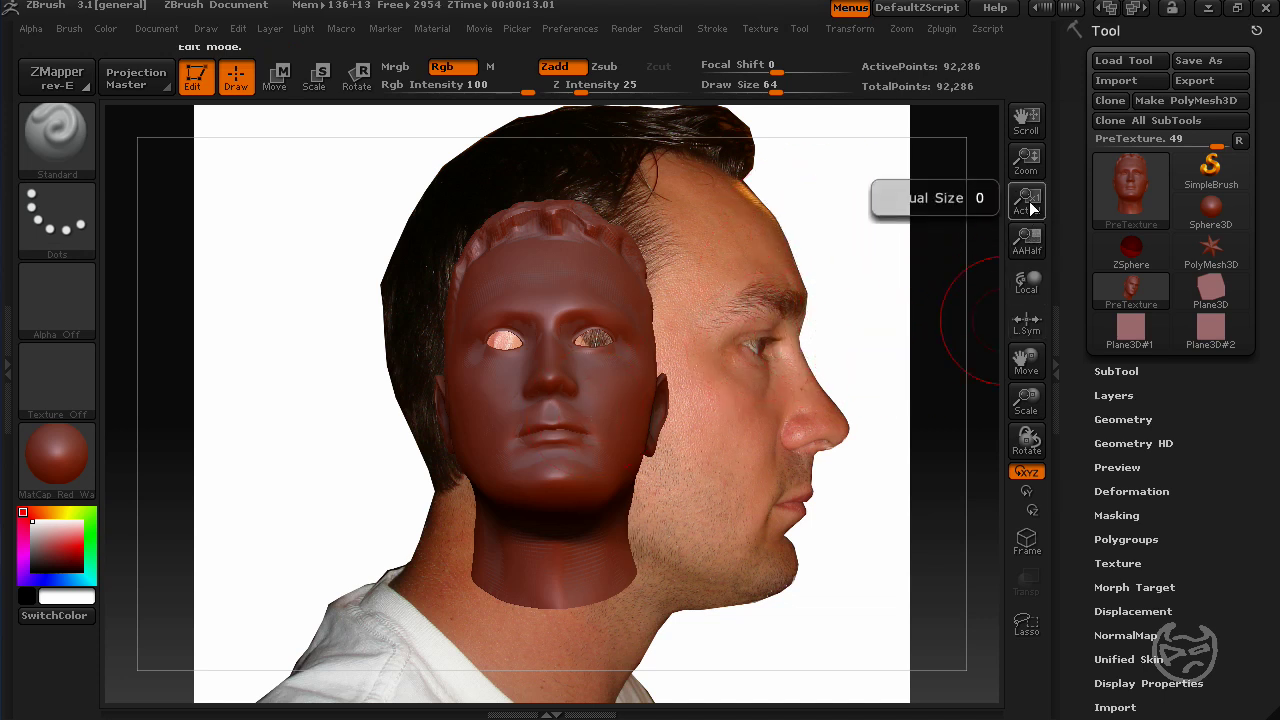
# Turn the head to a right-facing profile, then scale and rotate it over the side photo
pyautogui.moveTo(1026, 160)
pyautogui.mouseDown()
pyautogui.moveTo(1030, 150)
pyautogui.moveTo(1030, 165)
pyautogui.mouseUp()
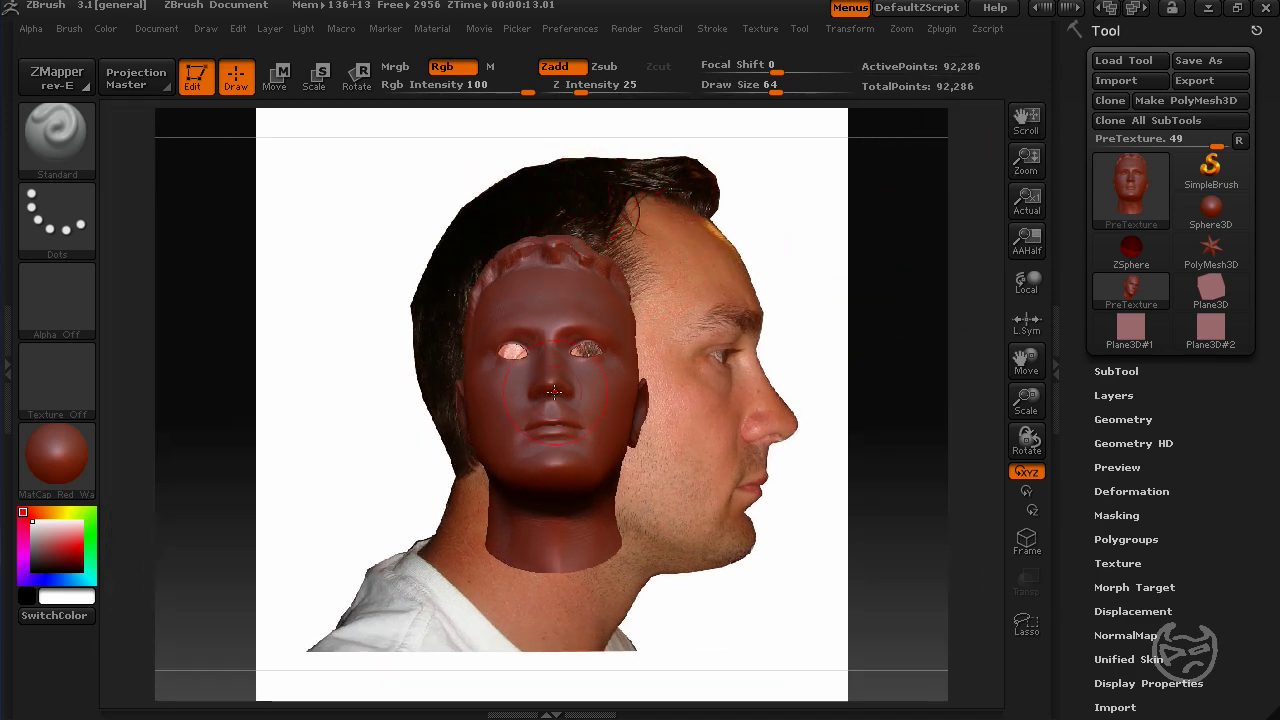
pyautogui.moveTo(700, 371)
pyautogui.mouseDown()
pyautogui.moveTo(768, 384)
pyautogui.moveTo(797, 371)
pyautogui.moveTo(878, 419)
pyautogui.moveTo(863, 374)
pyautogui.moveTo(843, 395)
pyautogui.moveTo(823, 389)
pyautogui.moveTo(843, 363)
pyautogui.mouseUp()
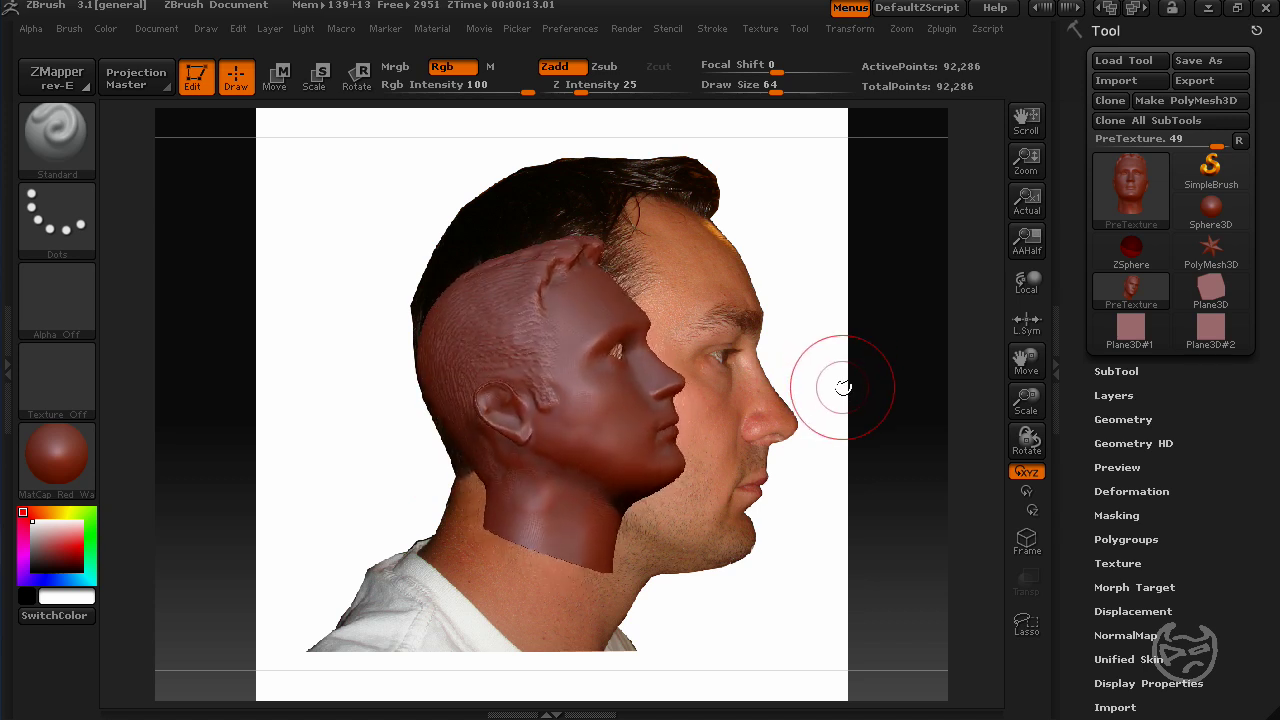
pyautogui.press('+')
pyautogui.keyDown('alt'); pyautogui.moveTo(840, 380); pyautogui.dragTo(795, 577); pyautogui.keyUp('alt')
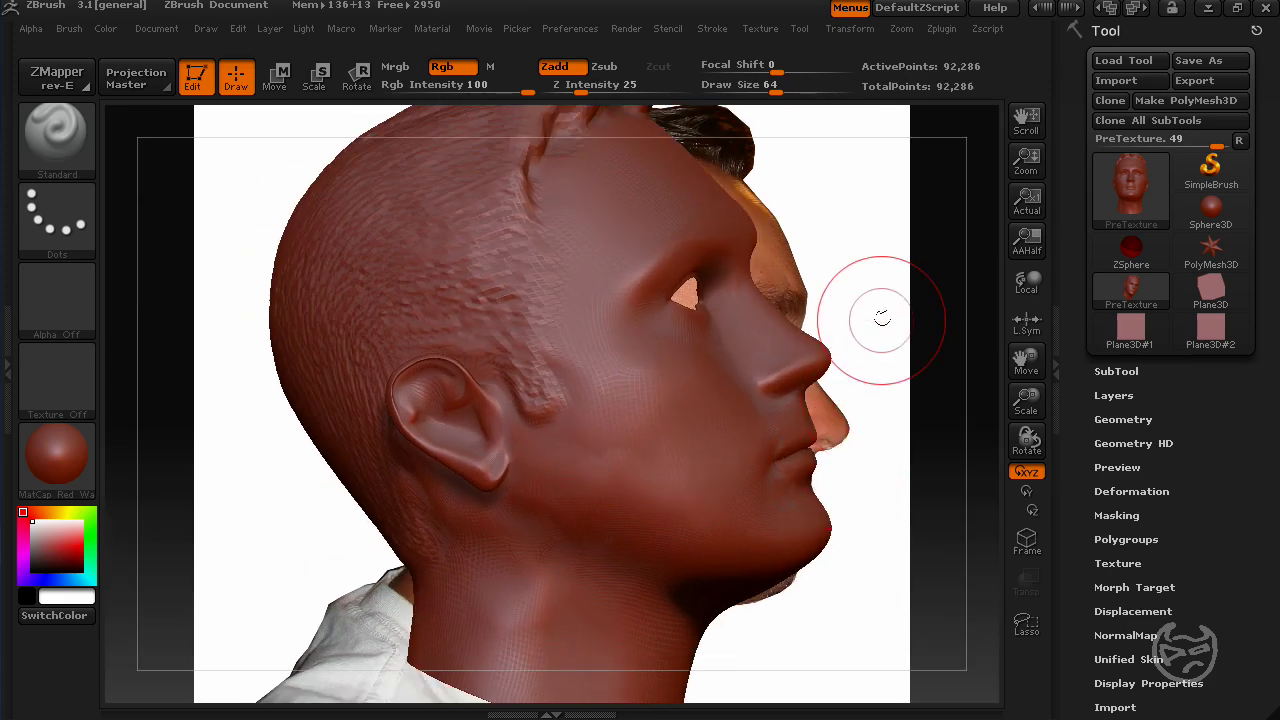
pyautogui.moveTo(886, 306); pyautogui.dragTo(760, 290)
pyautogui.moveTo(817, 249)
pyautogui.mouseDown()
pyautogui.moveTo(846, 294)
pyautogui.moveTo(912, 287)
pyautogui.moveTo(960, 260)
pyautogui.mouseUp()
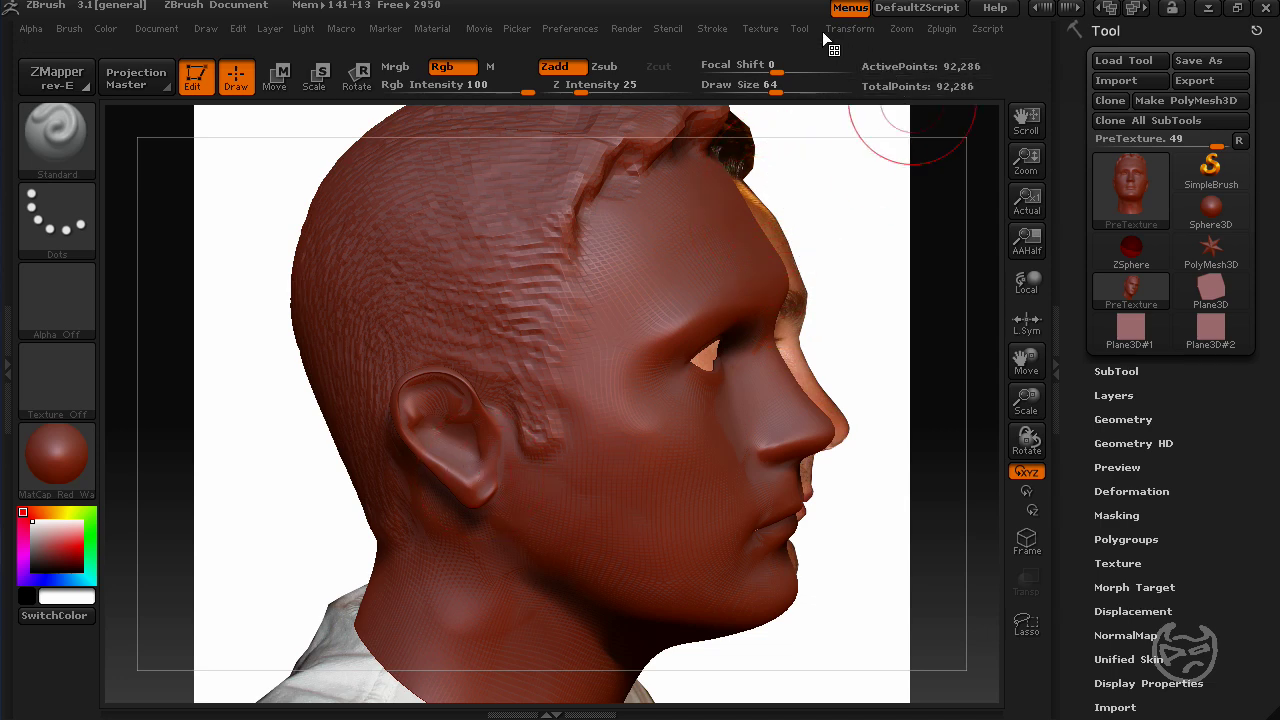
# Lower Model Opacity to see through the head, then rotate it to match the photo's profile
pyautogui.click(758, 29)
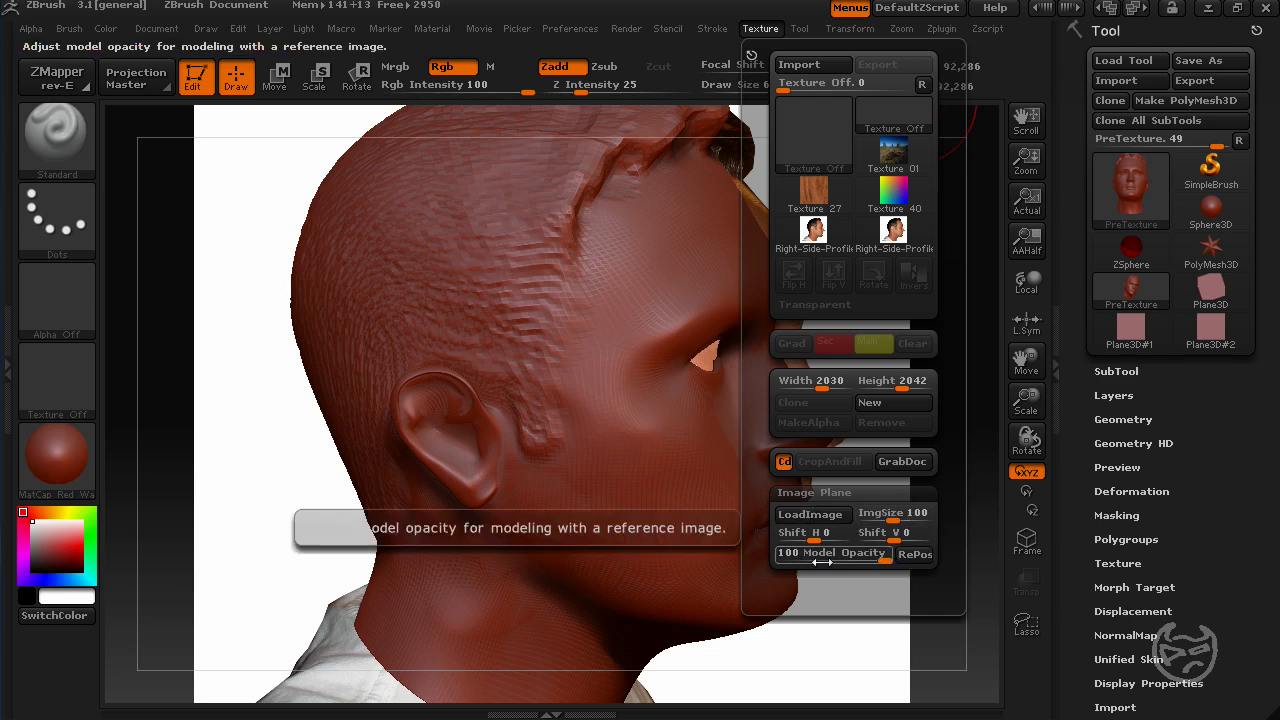
pyautogui.moveTo(880, 560); pyautogui.dragTo(826, 572)
pyautogui.moveTo(823, 300); pyautogui.dragTo(852, 268)
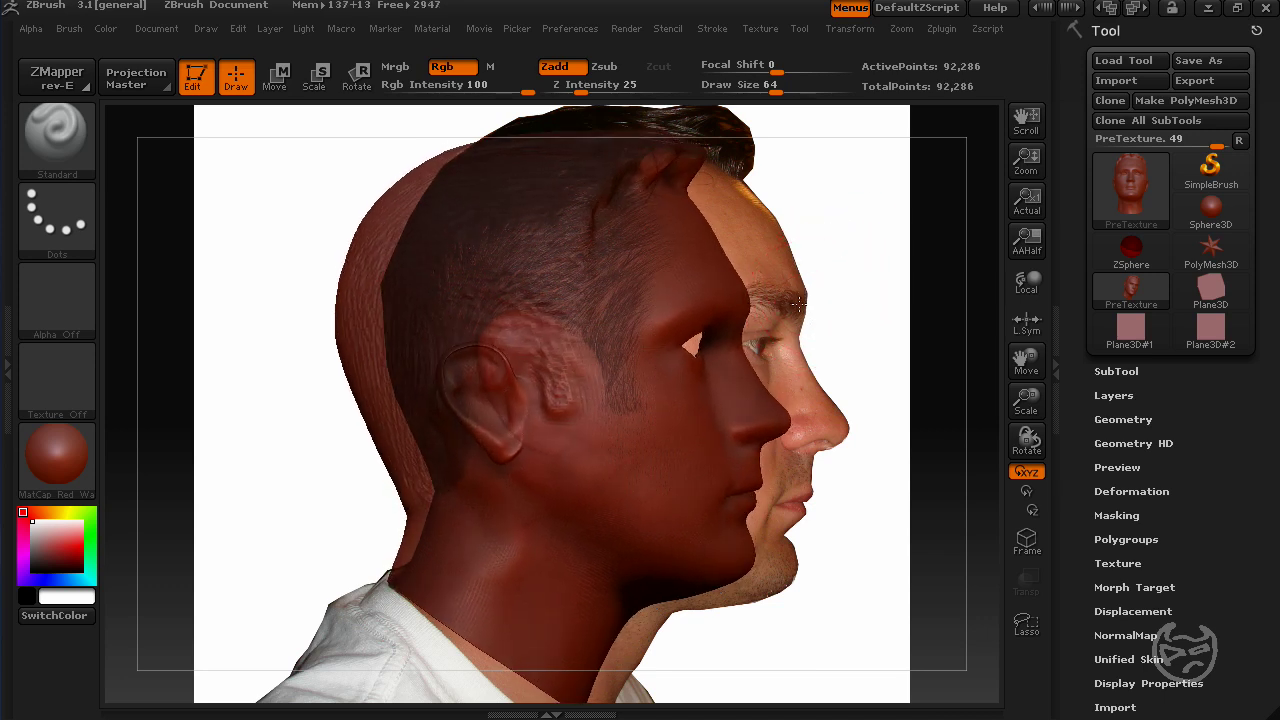
pyautogui.moveTo(797, 289)
pyautogui.mouseDown()
pyautogui.moveTo(747, 228)
pyautogui.moveTo(874, 243)
pyautogui.moveTo(883, 223)
pyautogui.moveTo(875, 239)
pyautogui.moveTo(857, 240)
pyautogui.moveTo(857, 226)
pyautogui.moveTo(859, 252)
pyautogui.moveTo(757, 229)
pyautogui.moveTo(903, 241)
pyautogui.mouseUp()
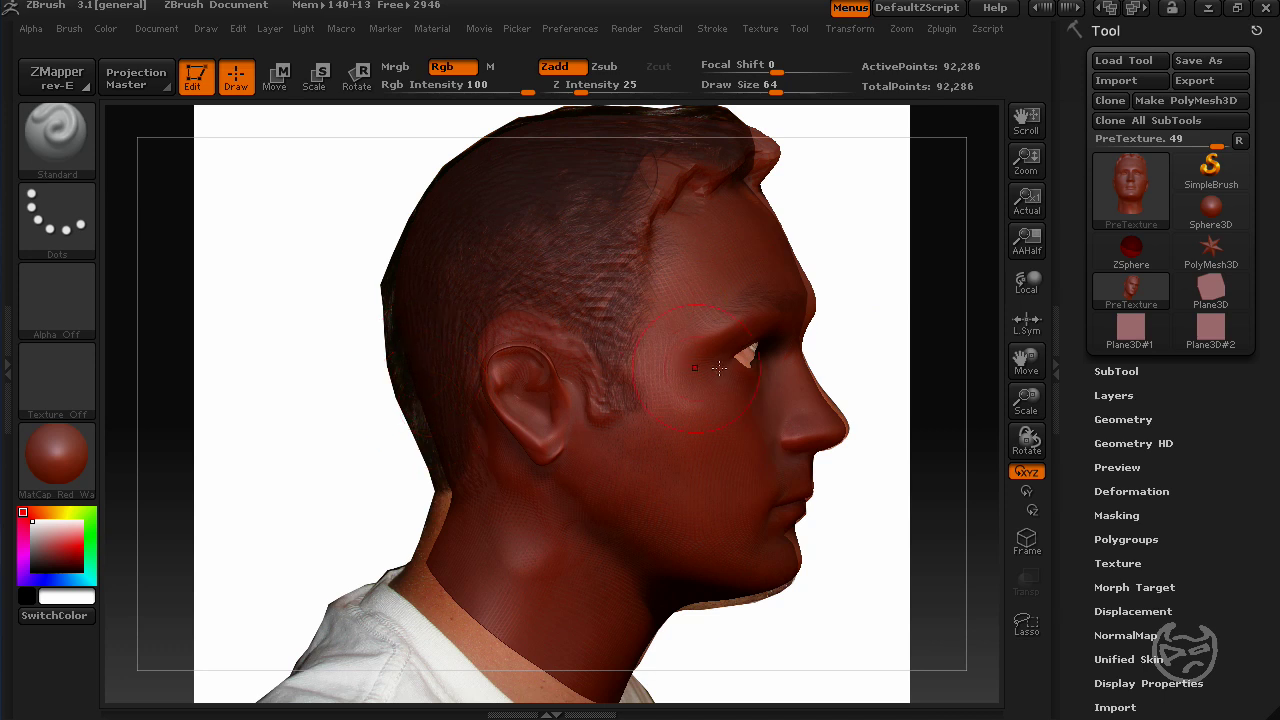
pyautogui.moveTo(866, 251); pyautogui.dragTo(877, 237)
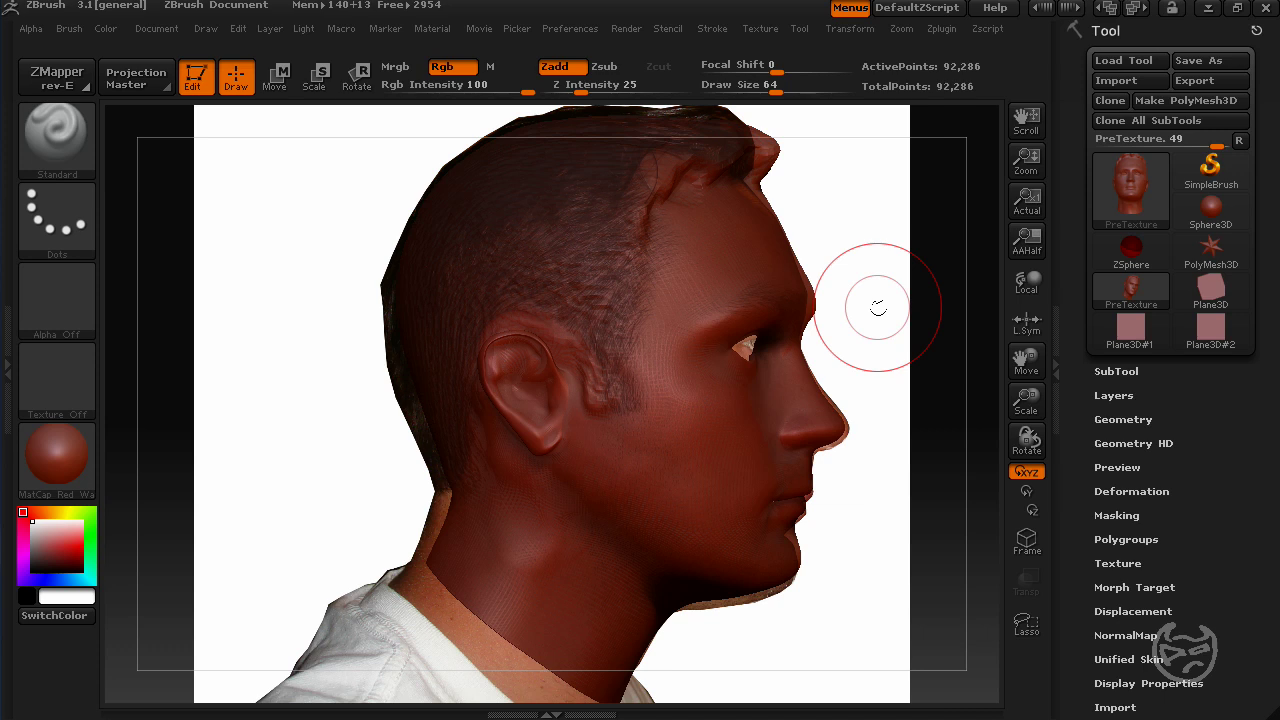
# Clear the side photo with Ctrl+N and set Model Opacity back to 100
pyautogui.press('ctrl')
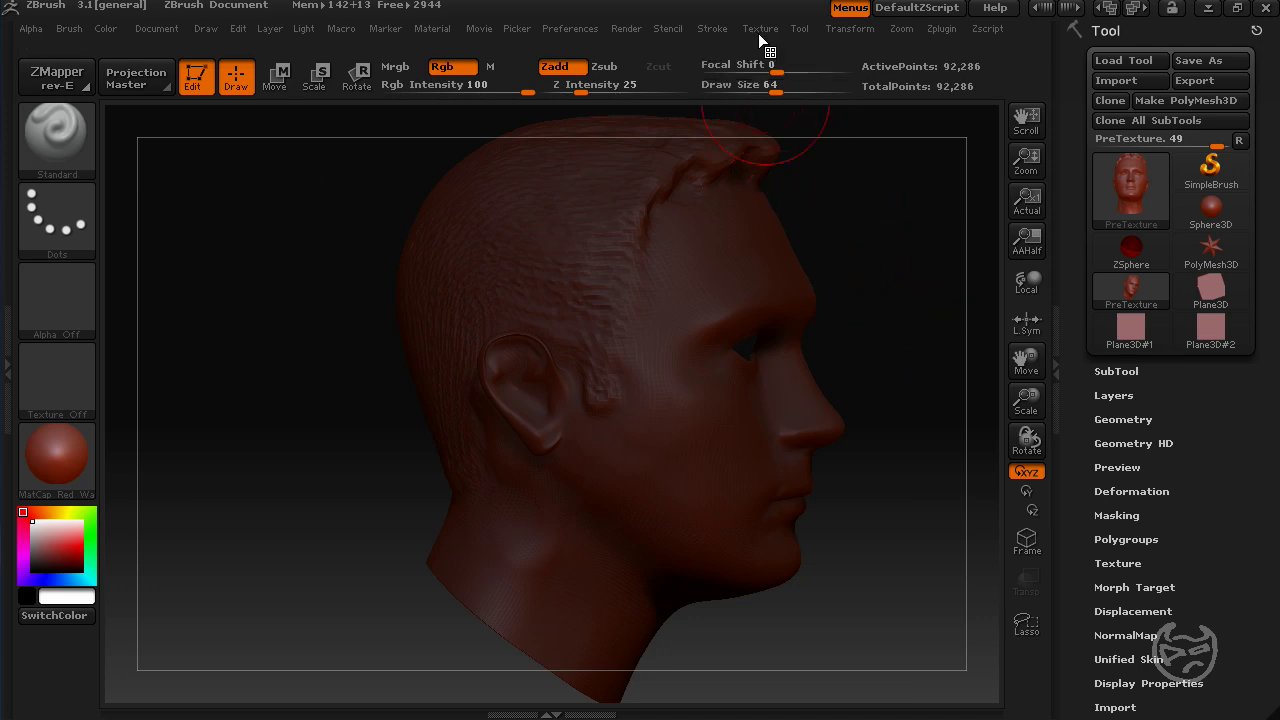
pyautogui.click(758, 30)
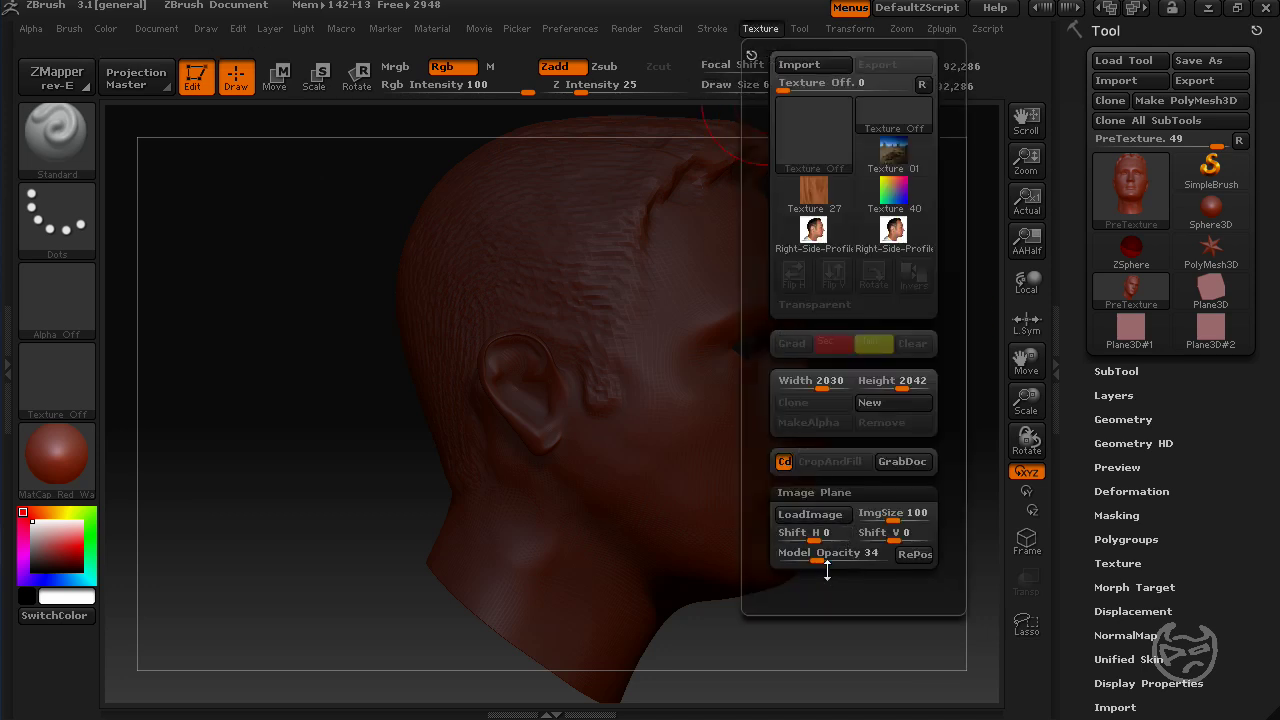
pyautogui.moveTo(817, 560); pyautogui.dragTo(908, 568)
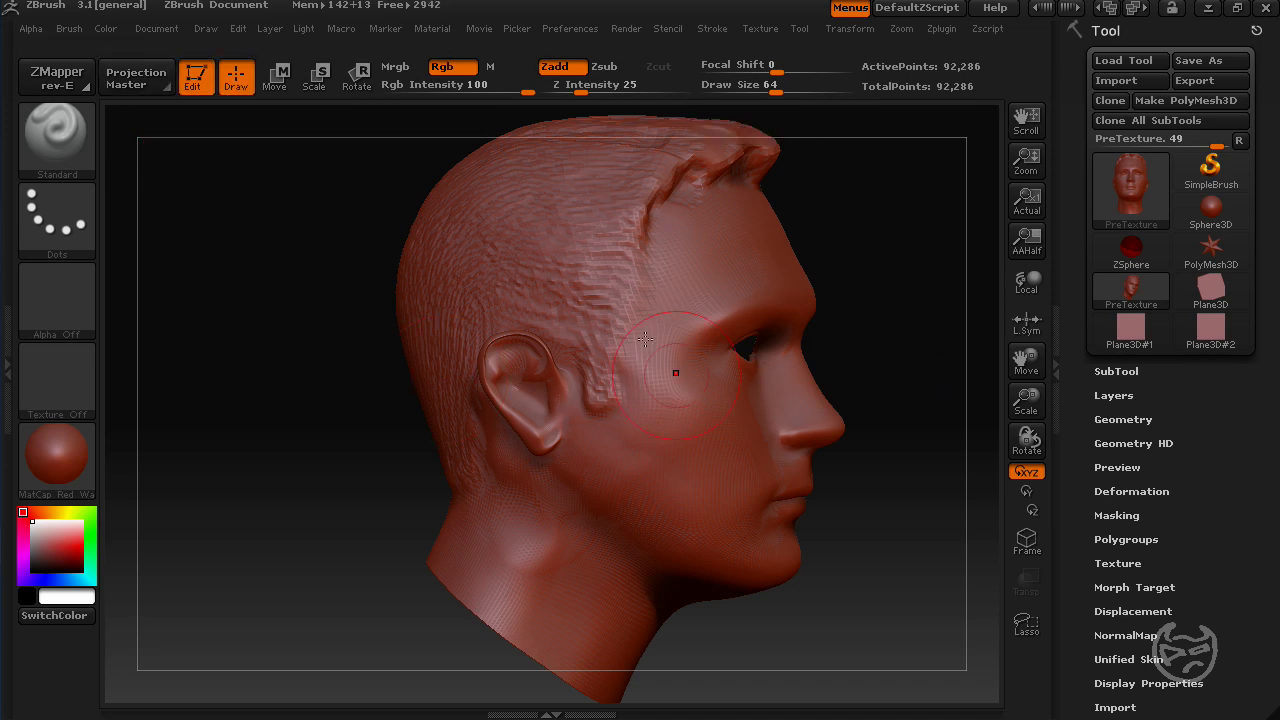
# Start Document > ZAppLink and enable Polygon Colorize in the projection dialog
pyautogui.click(147, 28)
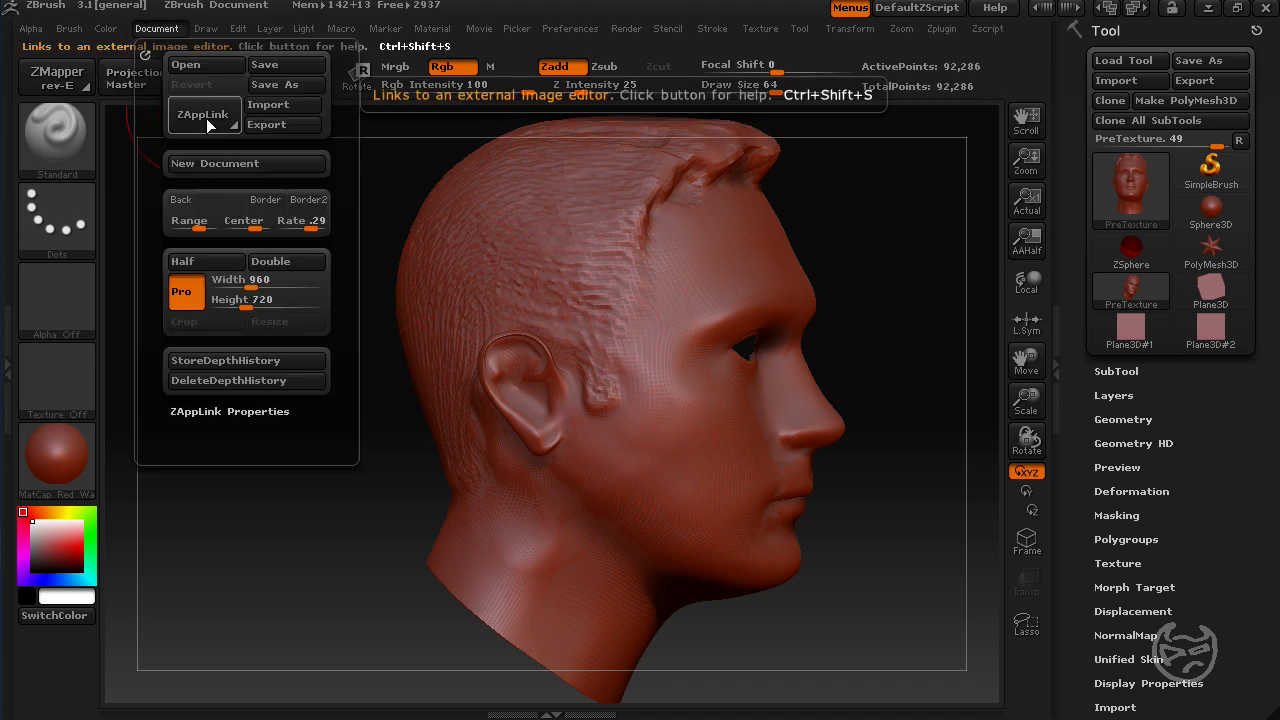
pyautogui.click(205, 116)
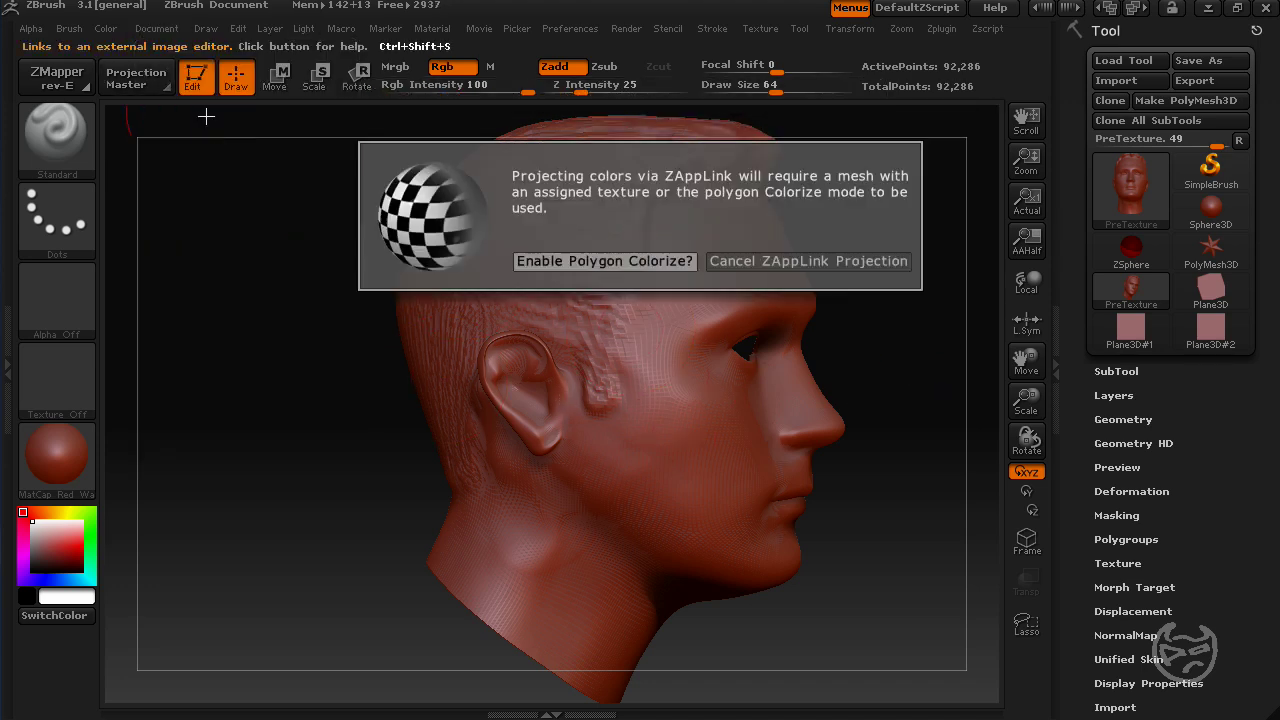
pyautogui.click(619, 261)
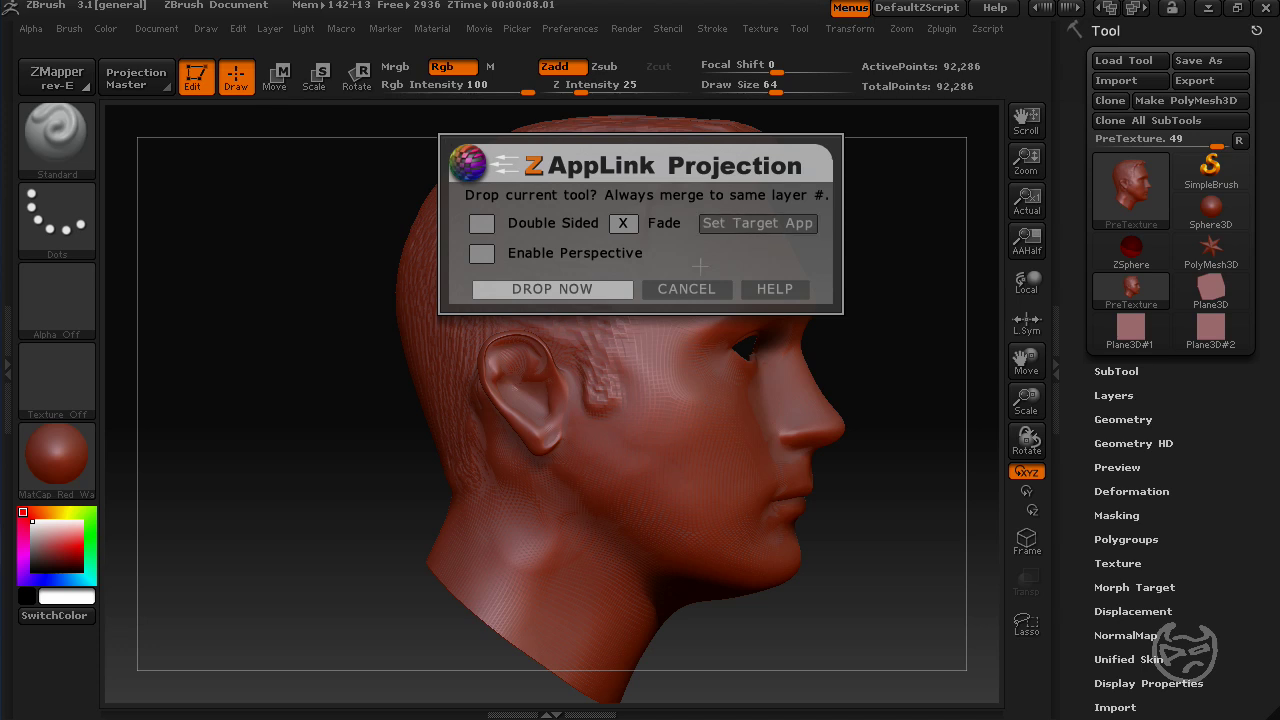
# Send the head view to Photoshop as TempZAppLinkExport.psd and move its window higher
pyautogui.click(549, 289)
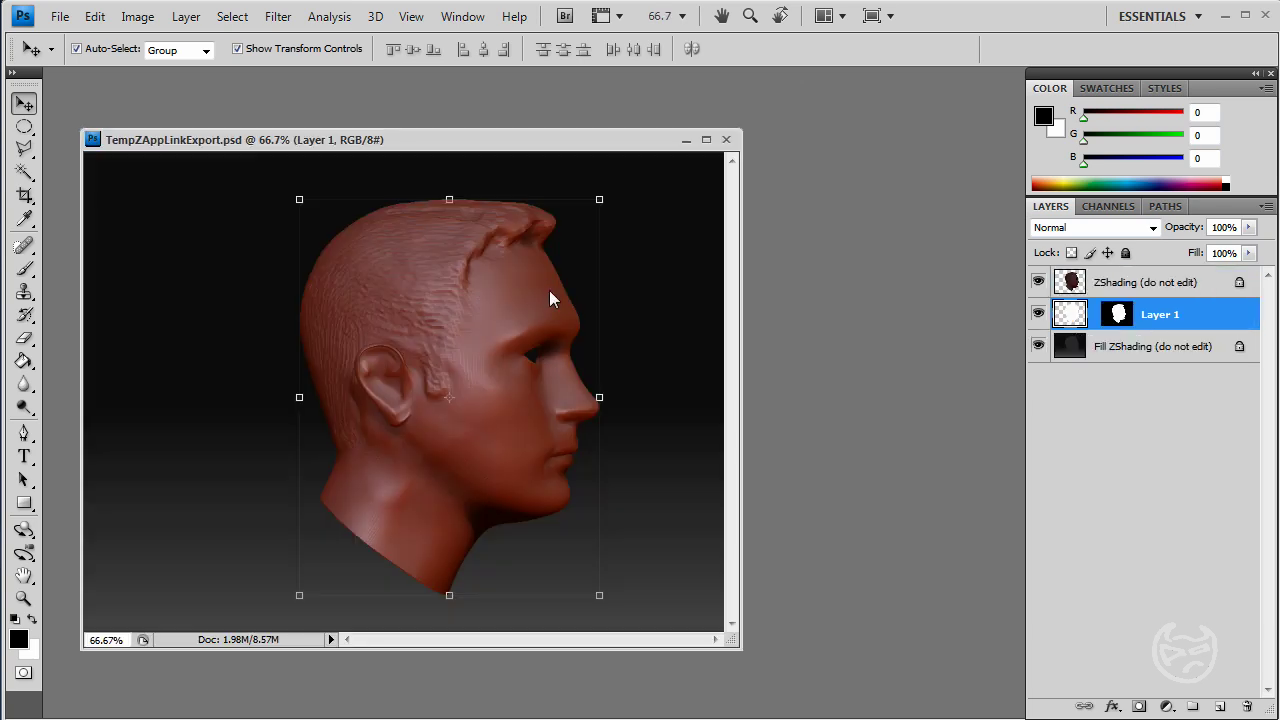
pyautogui.moveTo(381, 147); pyautogui.dragTo(376, 97)
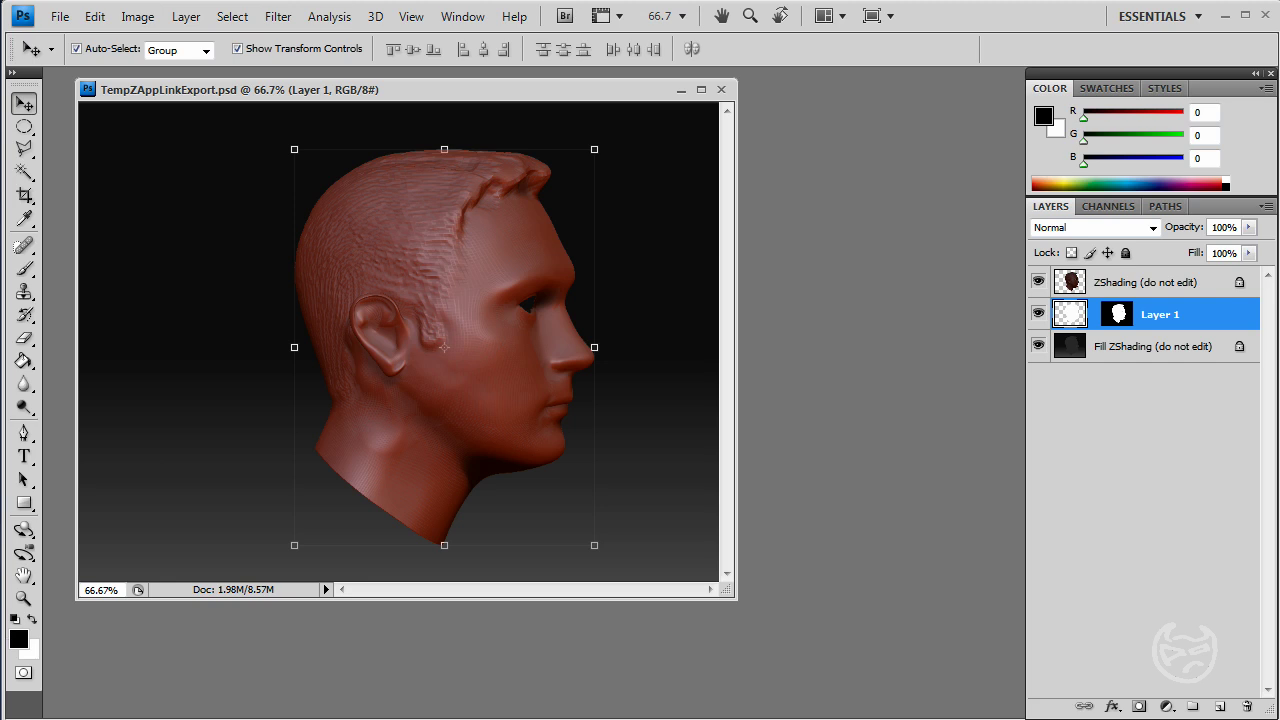
# Copy the profile photo layer into TempZAppLinkExport.psd and reorder it in the layer stack
pyautogui.hotkey('ctrl', 'Tab')
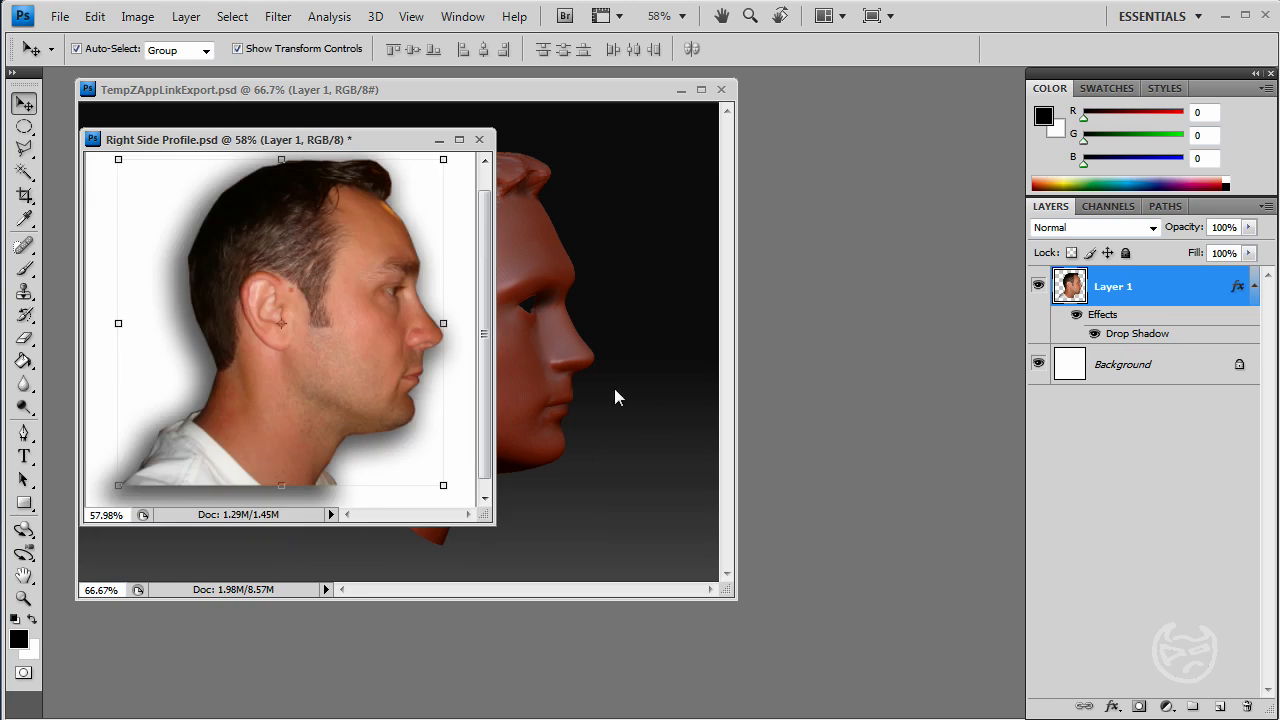
pyautogui.moveTo(367, 142); pyautogui.dragTo(880, 212)
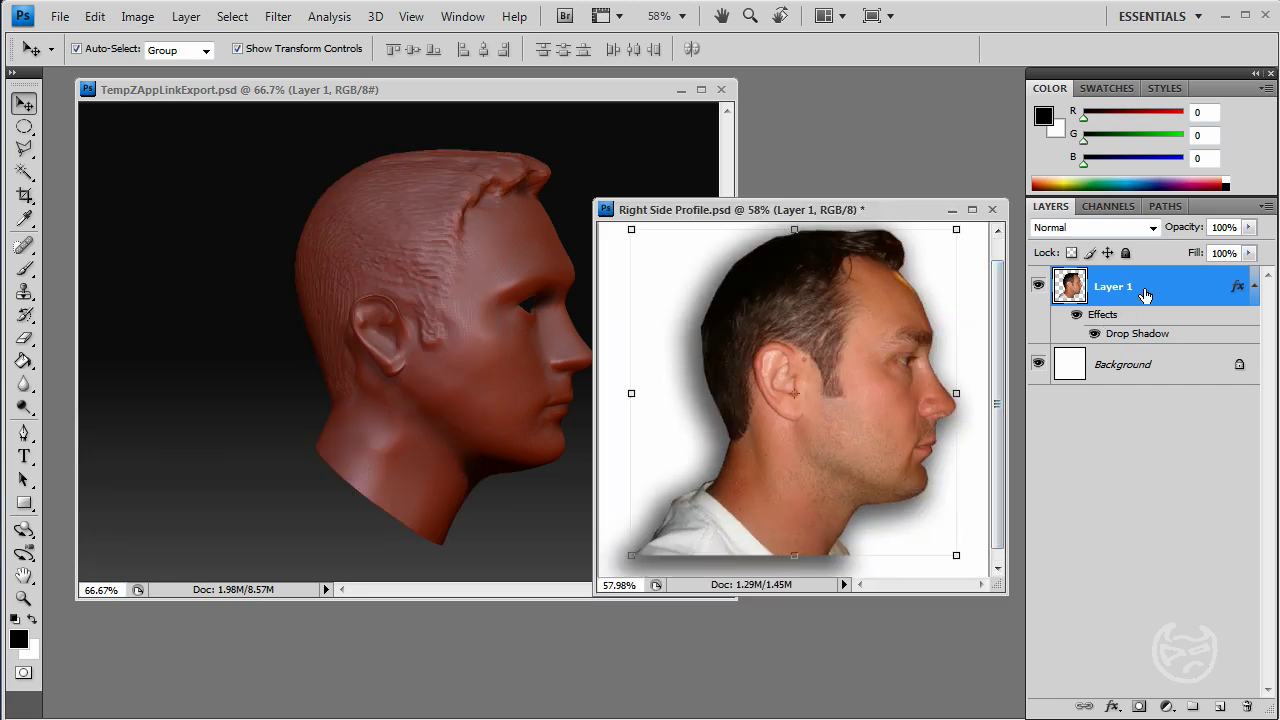
pyautogui.moveTo(1145, 293); pyautogui.dragTo(414, 320)
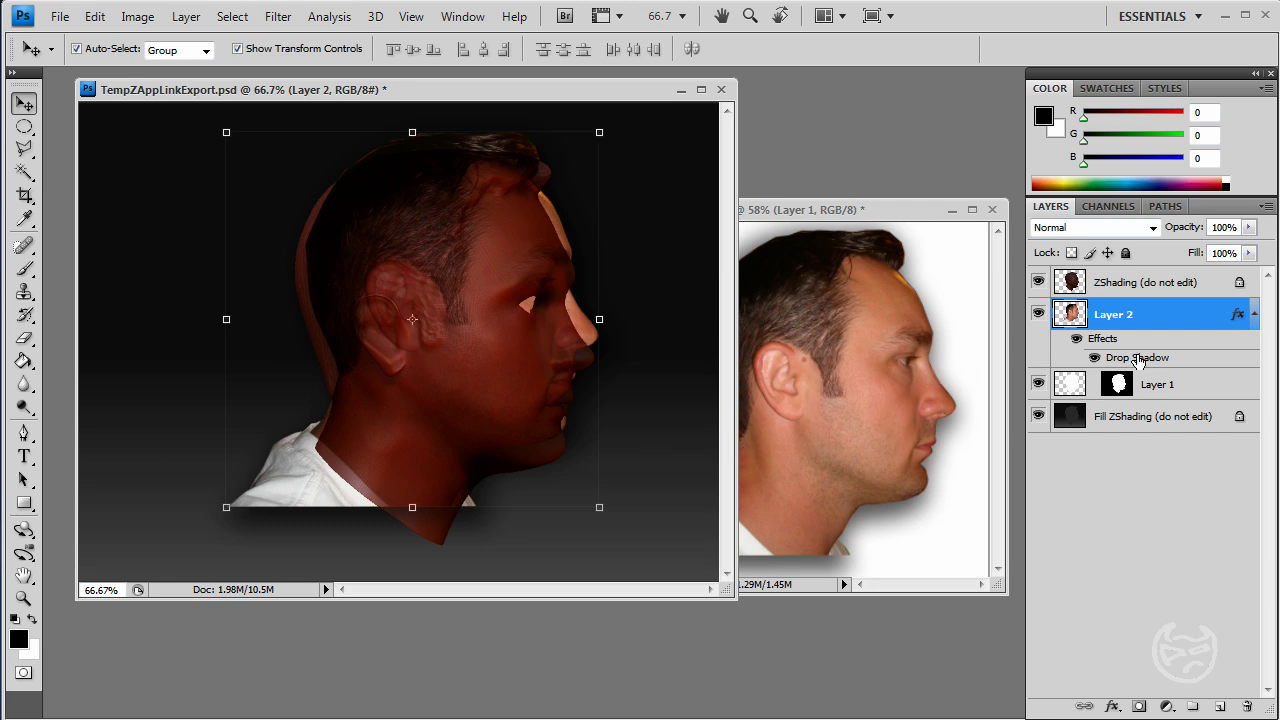
pyautogui.moveTo(1140, 318); pyautogui.dragTo(1140, 292)
# Slide the photo's face over the head and widen it to 103.5%
pyautogui.moveTo(506, 250)
pyautogui.mouseDown()
pyautogui.moveTo(509, 240)
pyautogui.moveTo(443, 237)
pyautogui.moveTo(420, 249)
pyautogui.moveTo(529, 263)
pyautogui.moveTo(557, 248)
pyautogui.mouseUp()
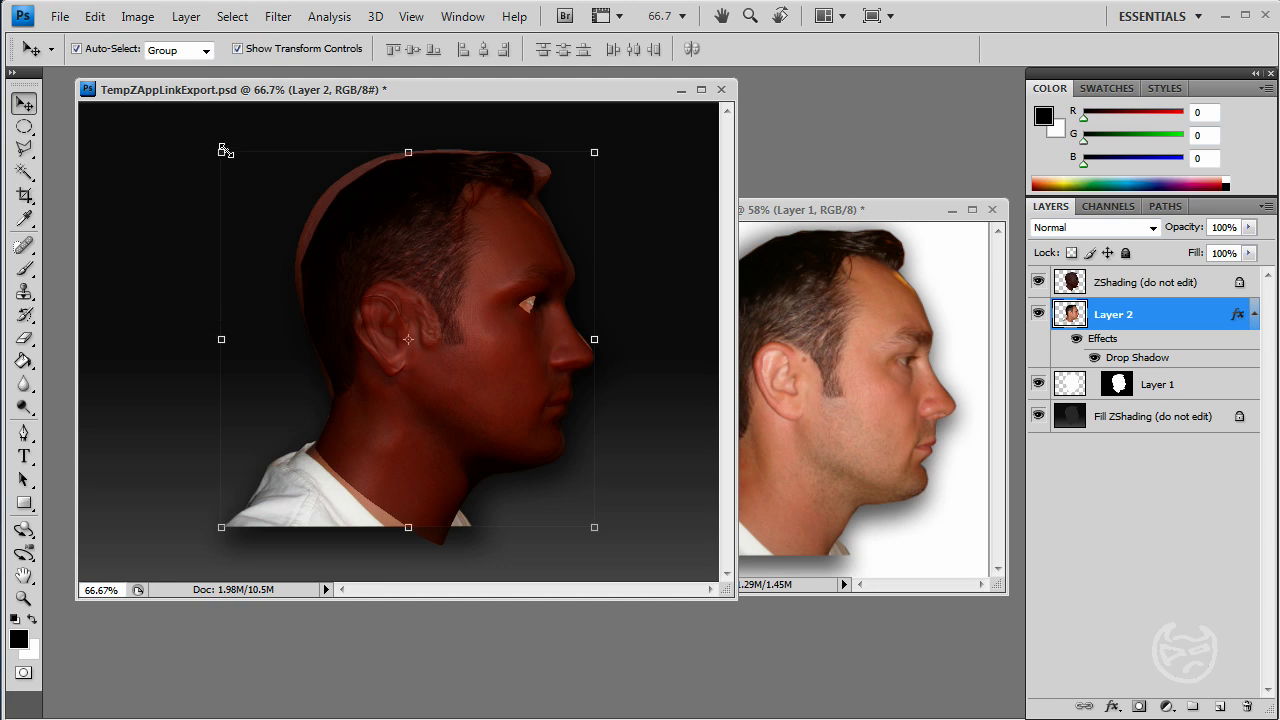
pyautogui.moveTo(224, 341); pyautogui.dragTo(208, 340)
pyautogui.doubleClick(369, 354)
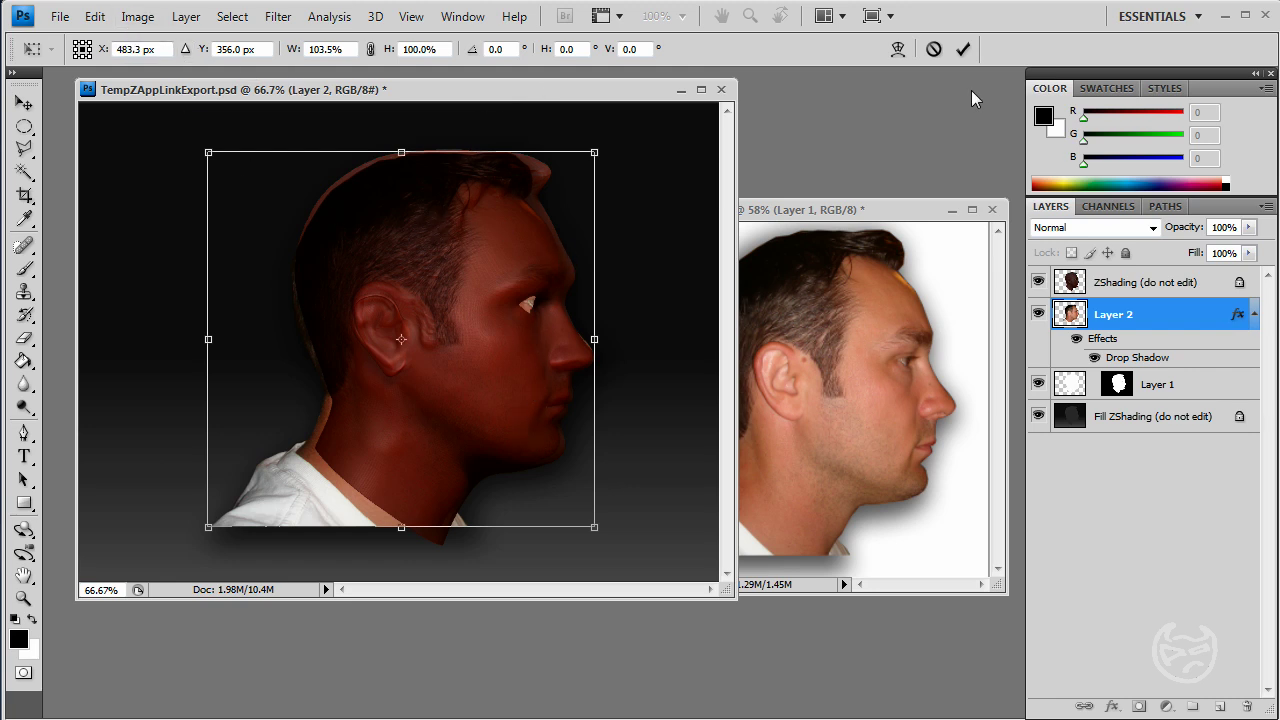
# Warp the photo, pulling its top over the skull and bulging the forehead and face outward
pyautogui.click(132, 19)
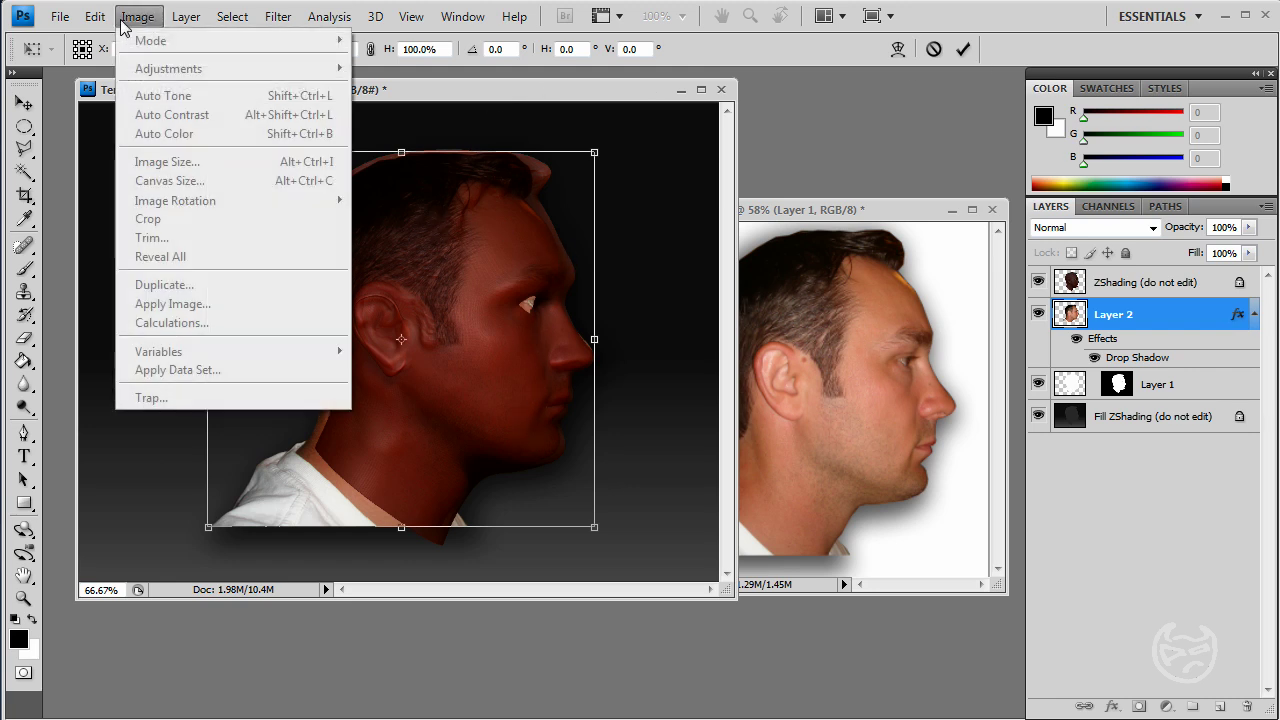
pyautogui.moveTo(97, 18)
pyautogui.moveTo(262, 390)
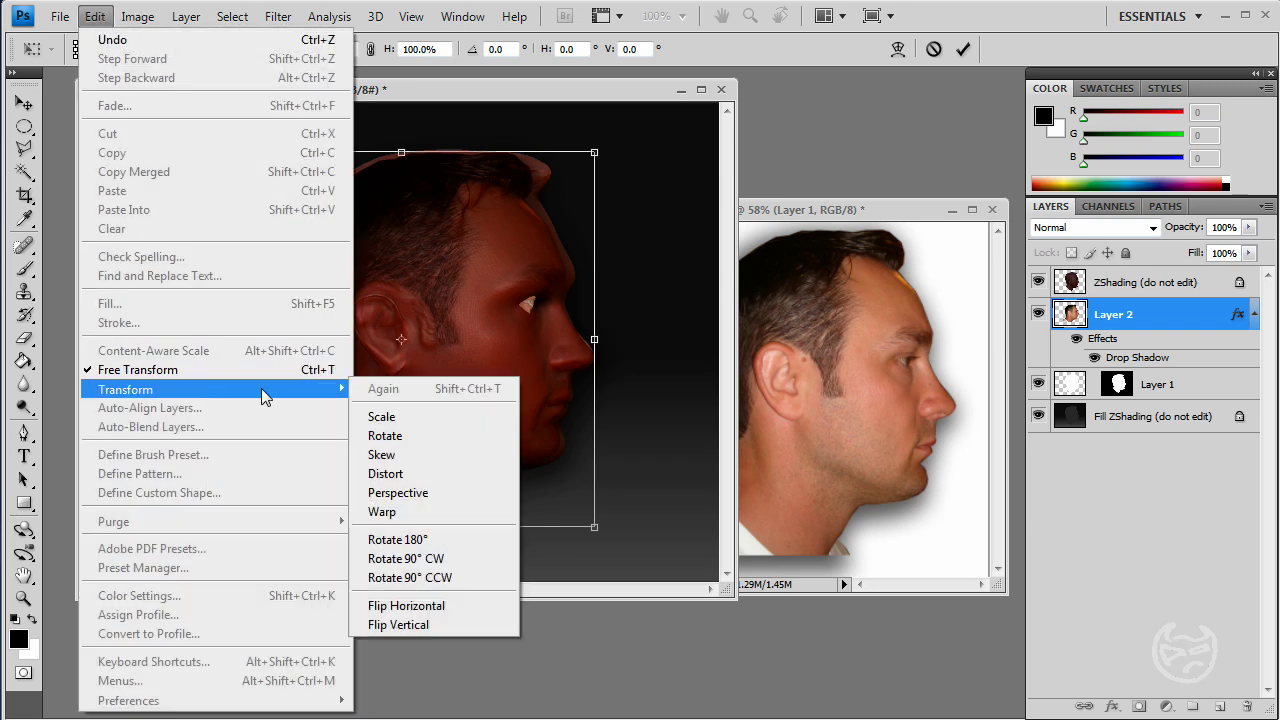
pyautogui.click(500, 516)
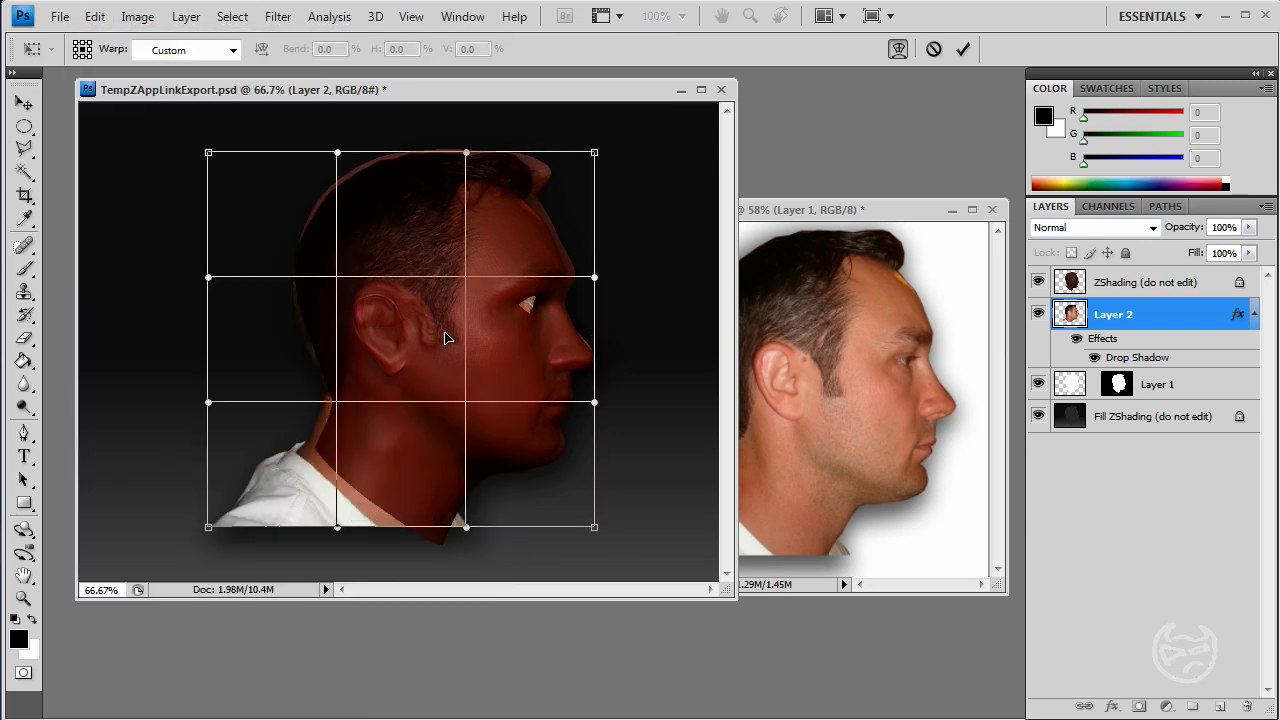
pyautogui.moveTo(333, 152); pyautogui.dragTo(318, 136)
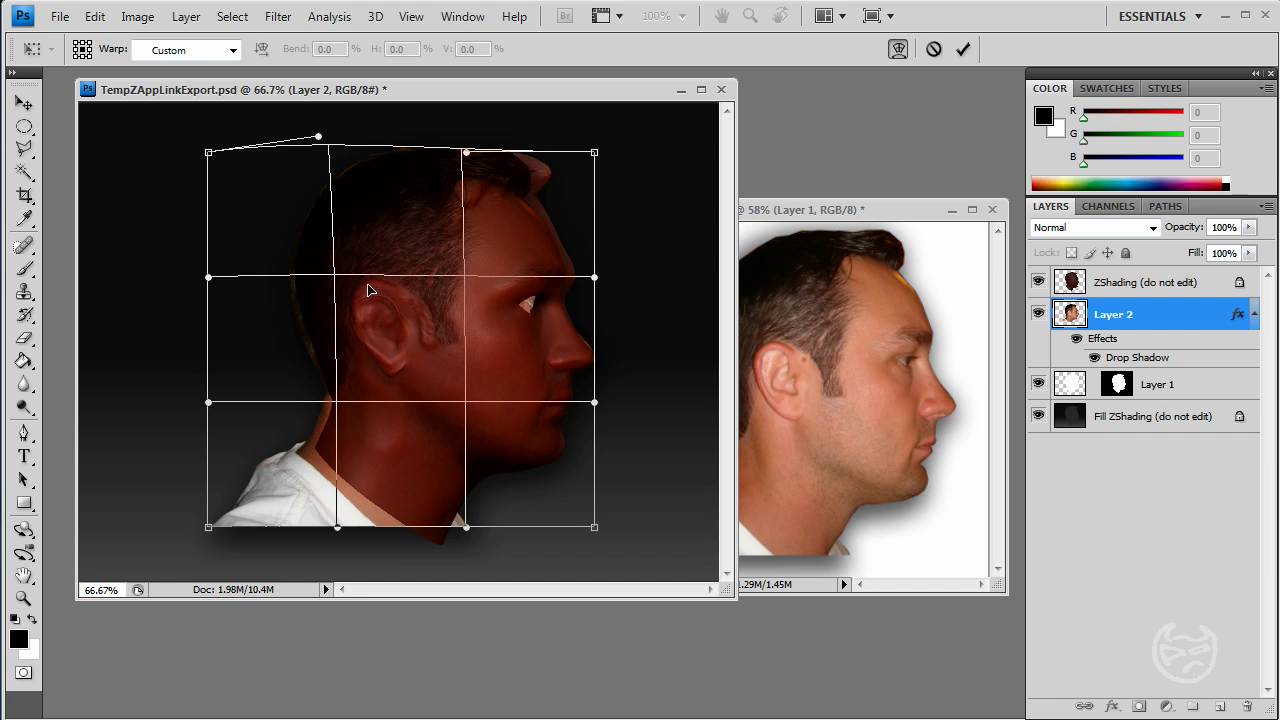
pyautogui.moveTo(337, 281); pyautogui.dragTo(335, 287)
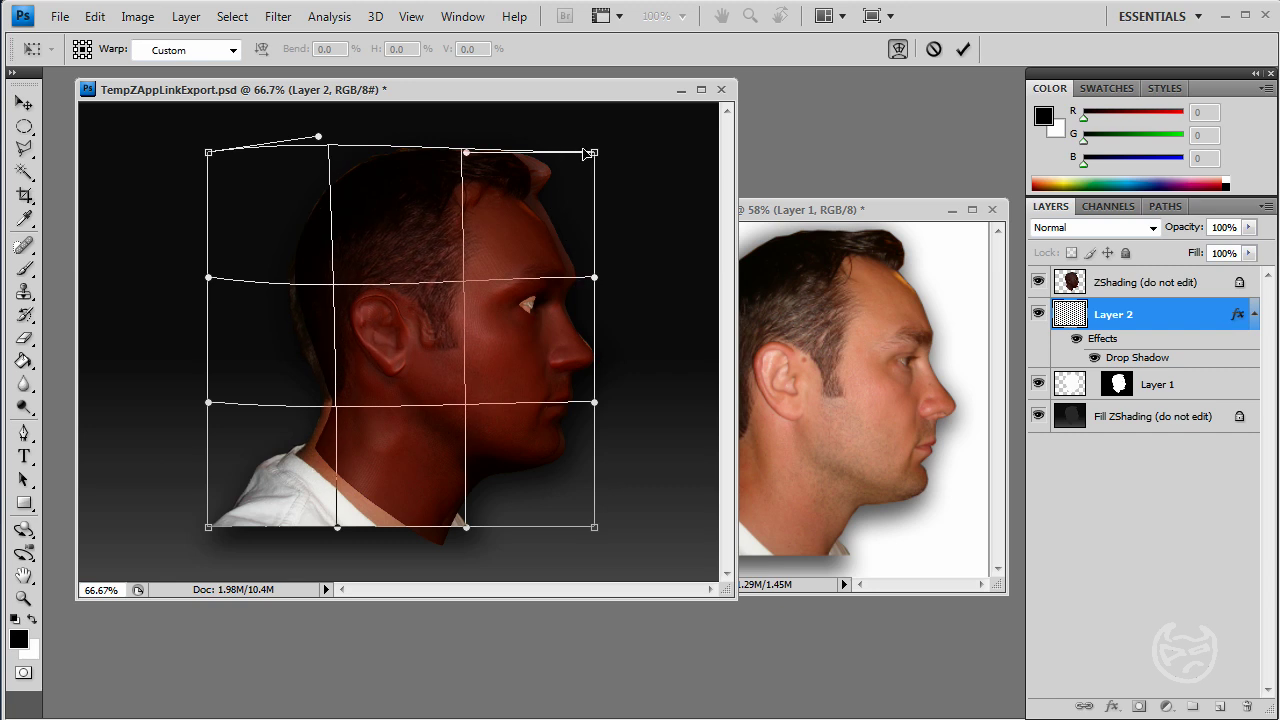
pyautogui.moveTo(596, 151); pyautogui.dragTo(621, 146)
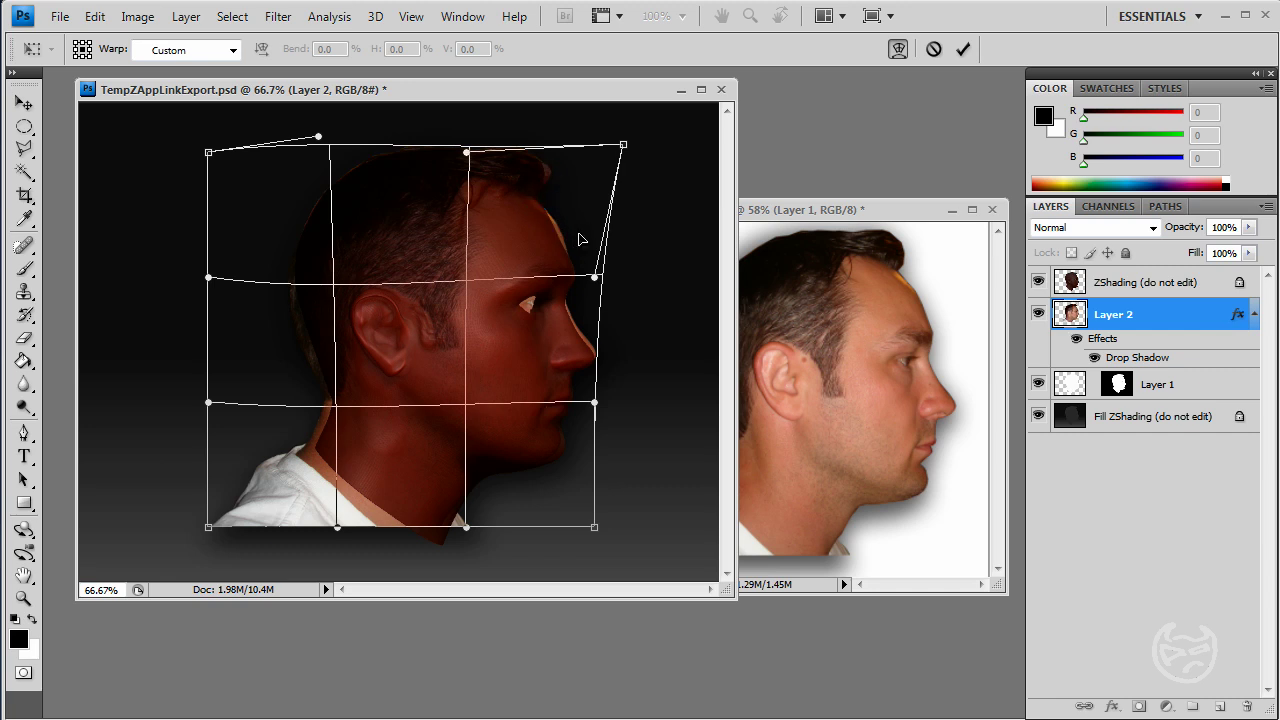
pyautogui.moveTo(595, 277)
pyautogui.mouseDown()
pyautogui.moveTo(611, 272)
pyautogui.moveTo(591, 274)
pyautogui.mouseUp()
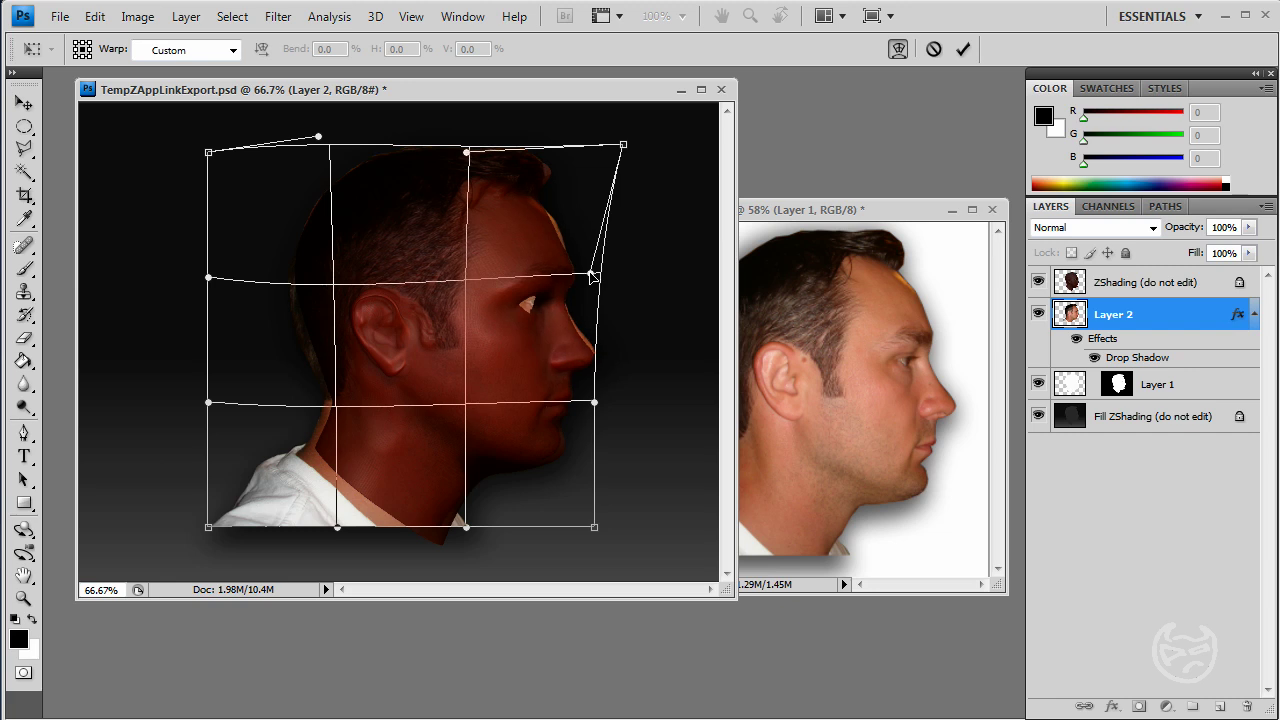
# Commit the warp and merge Layer 1 with the photo into a single Layer 2
pyautogui.click(964, 49)
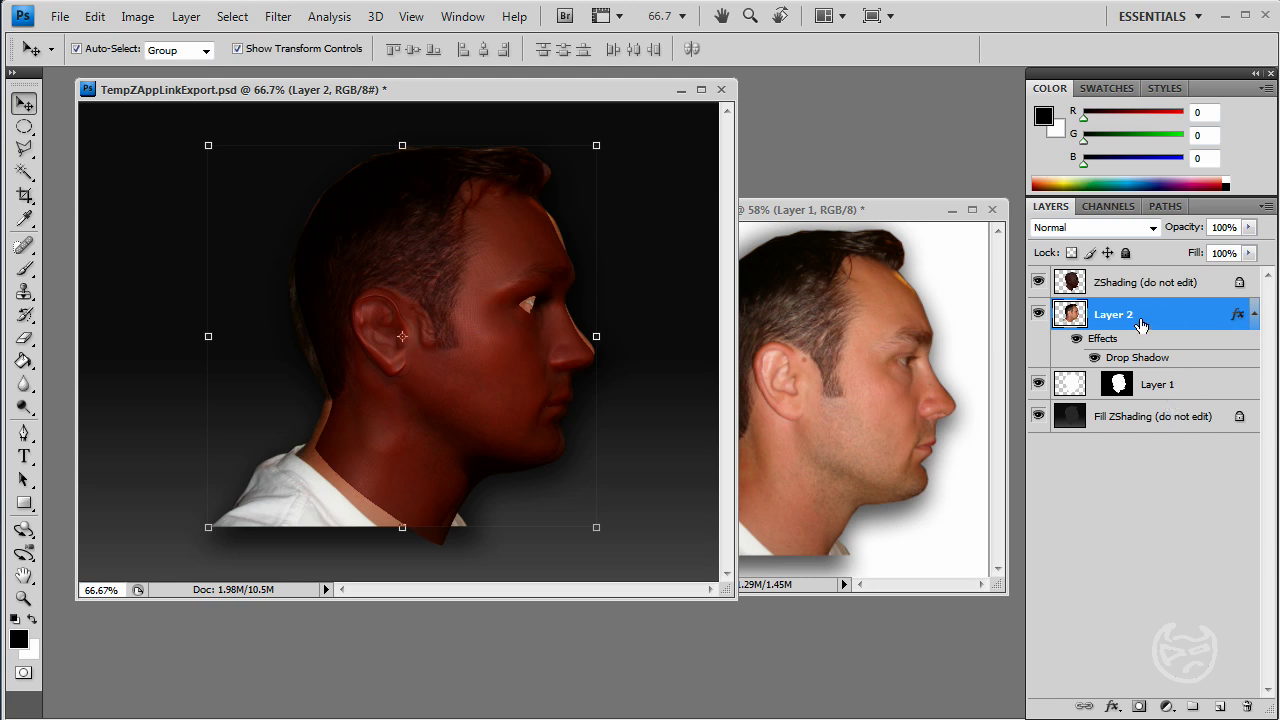
pyautogui.keyDown('shift'); pyautogui.click(1195, 389); pyautogui.keyUp('shift')
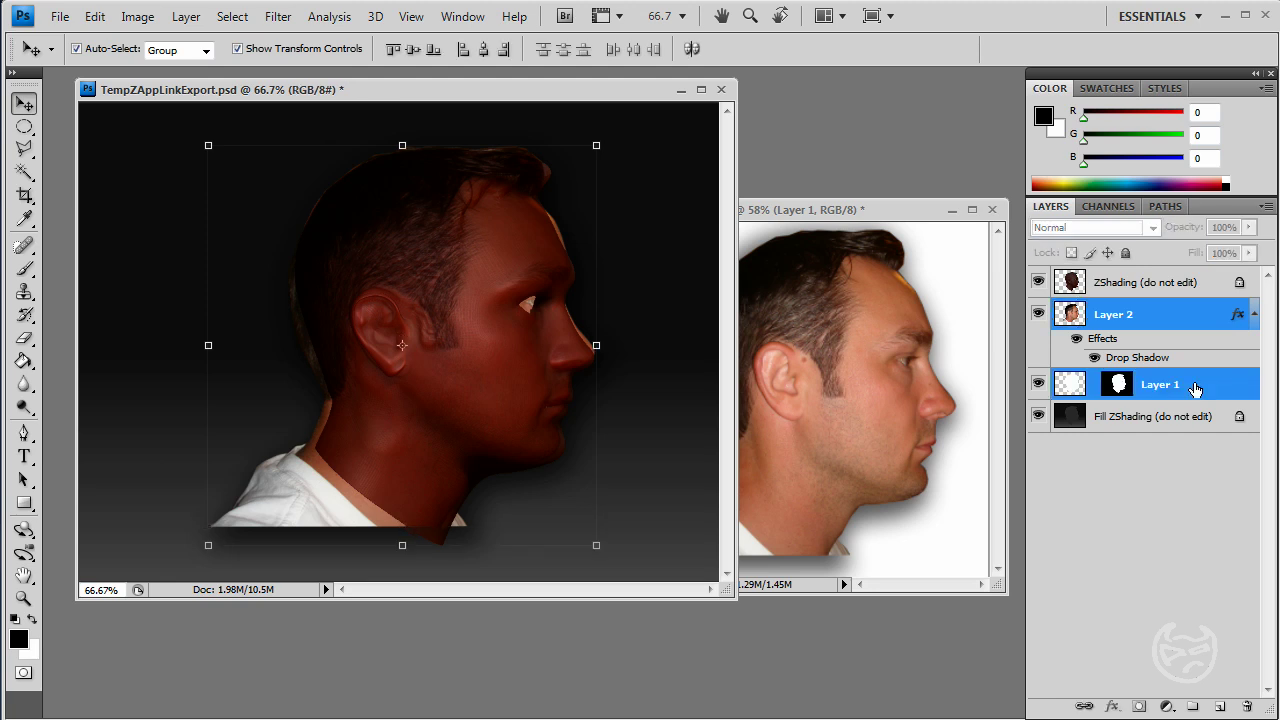
pyautogui.rightClick(1195, 389)
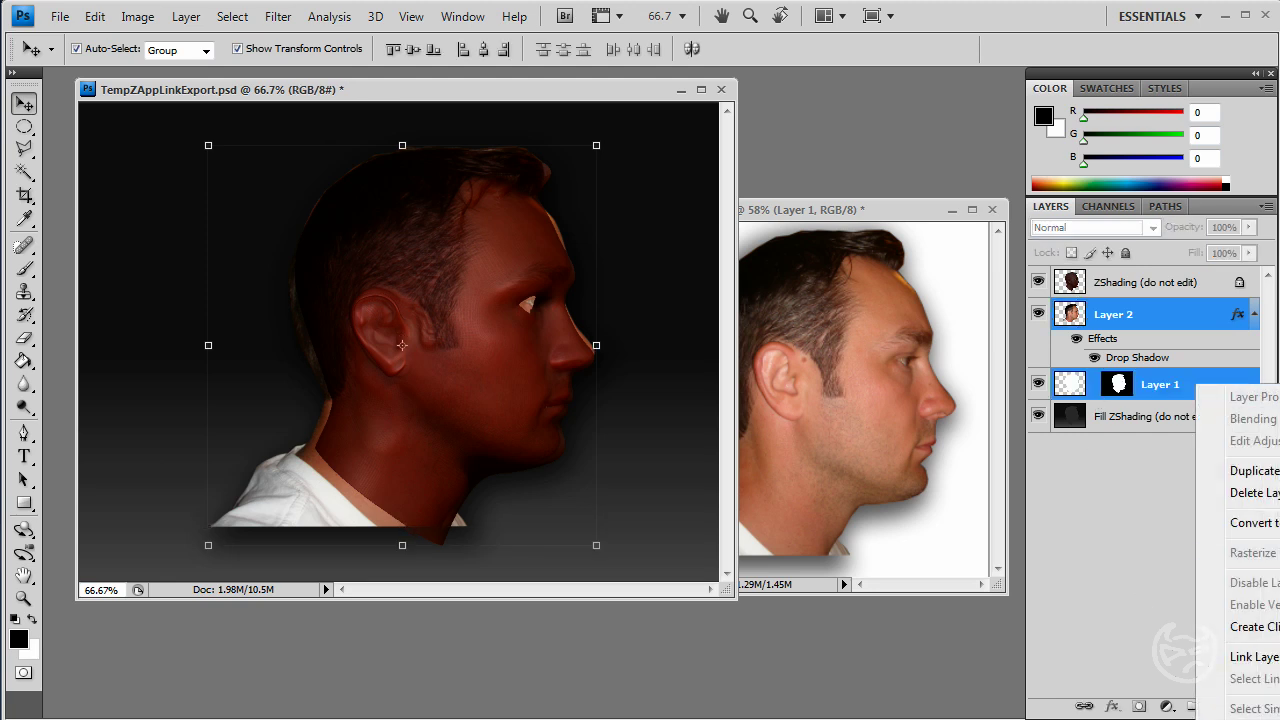
pyautogui.click(1240, 715)
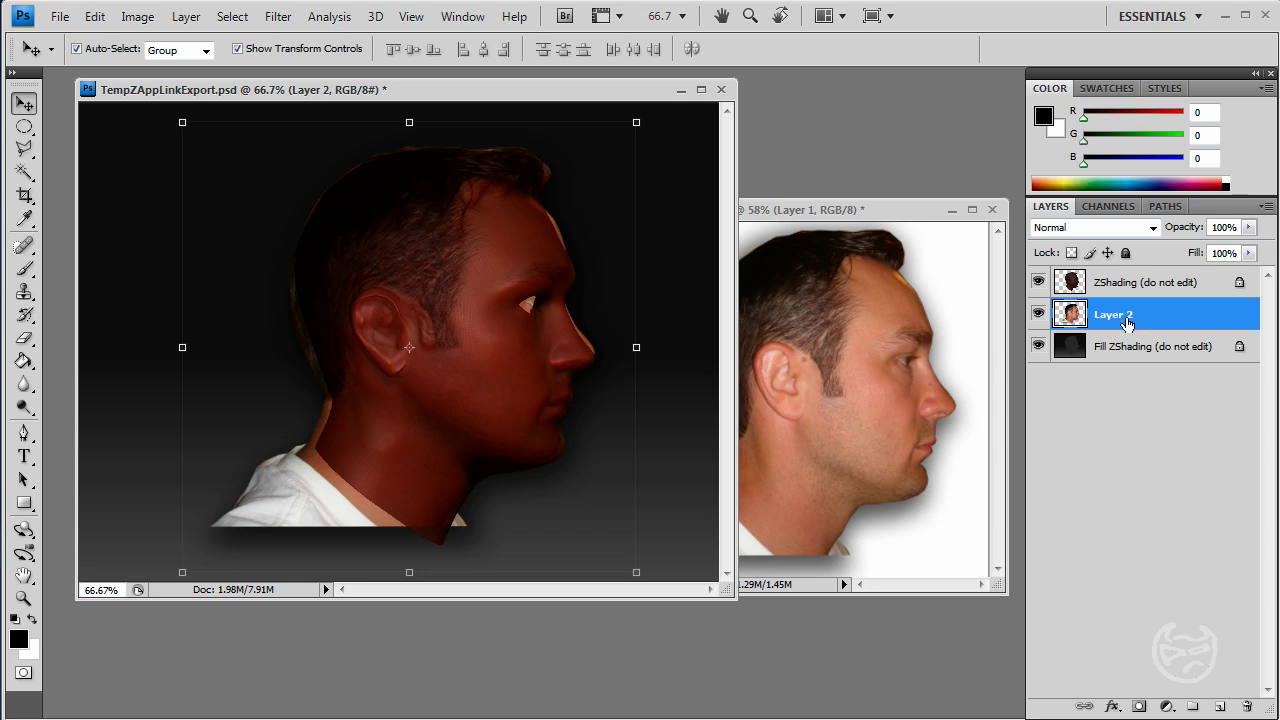
# Rename the merged Layer 2 to 'Layer 1' and save TempZAppLinkExport.psd
pyautogui.doubleClick(1120, 316)
pyautogui.click(1133, 314)
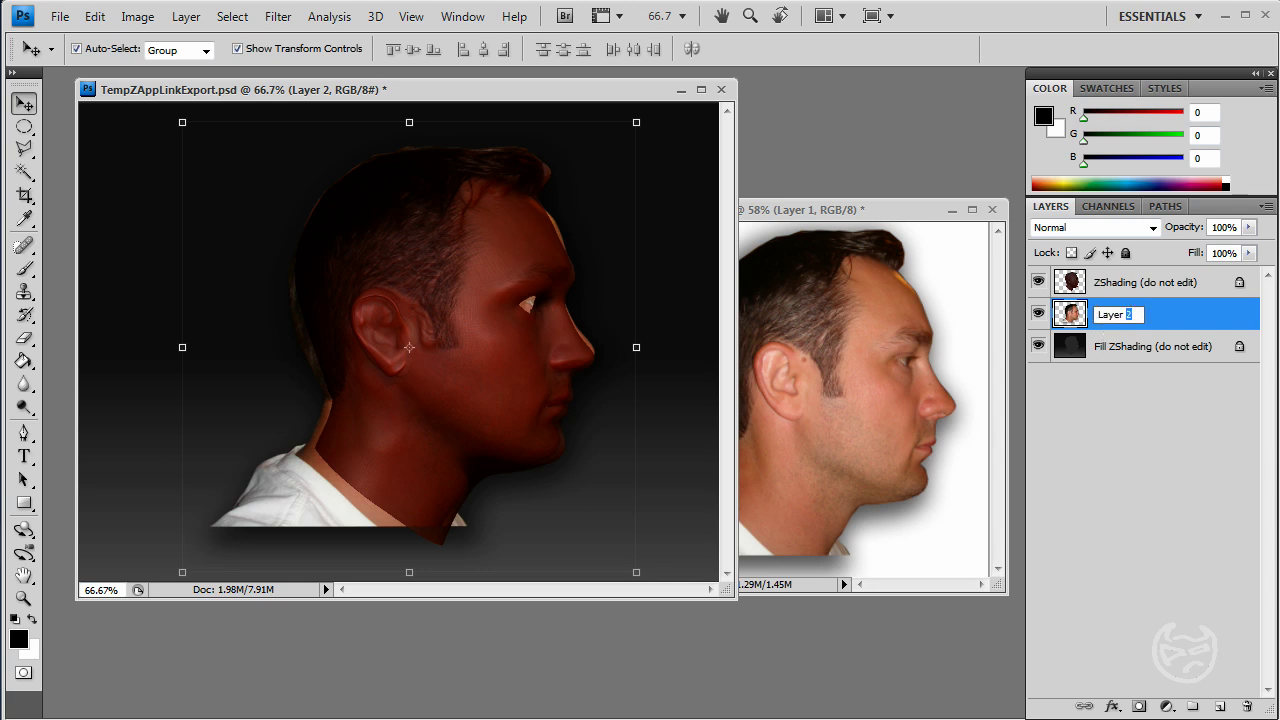
pyautogui.write('1')
pyautogui.press('Return')
pyautogui.click(1210, 451)
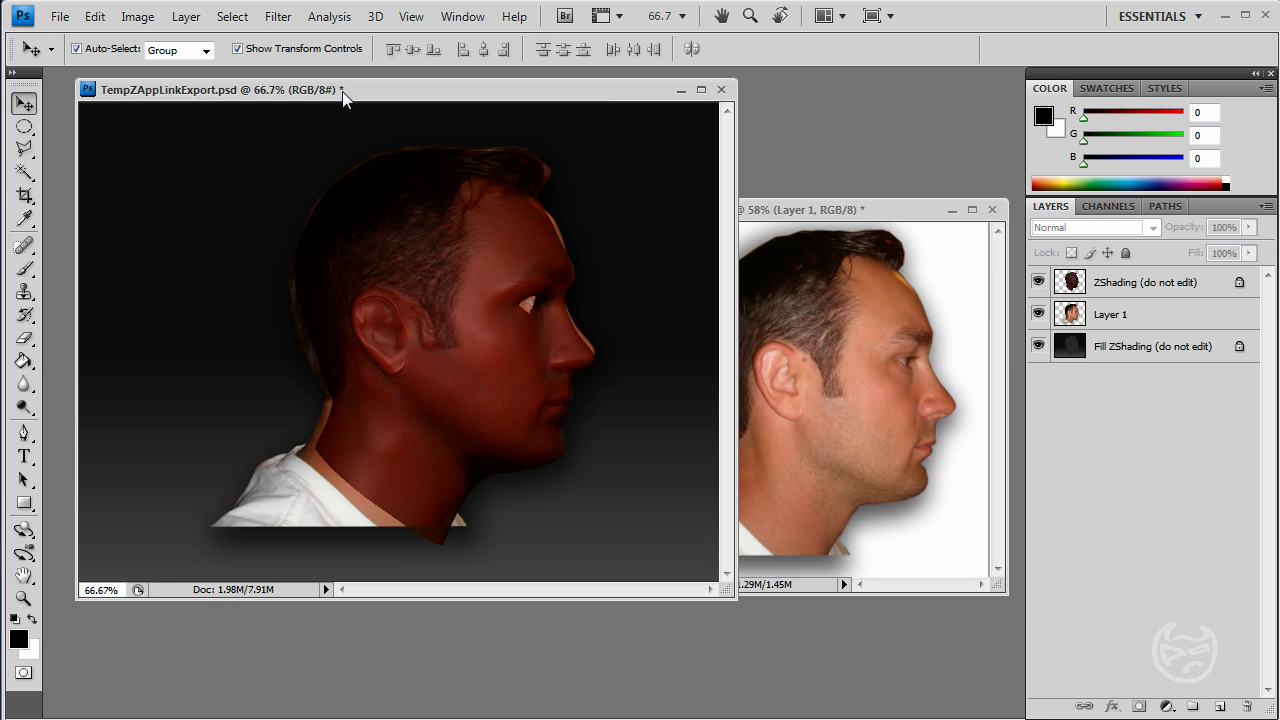
pyautogui.hotkey('ctrl', 's')
# Return to ZBrush and pick up the edited photo so it colours the side of the head
pyautogui.click(1224, 16)
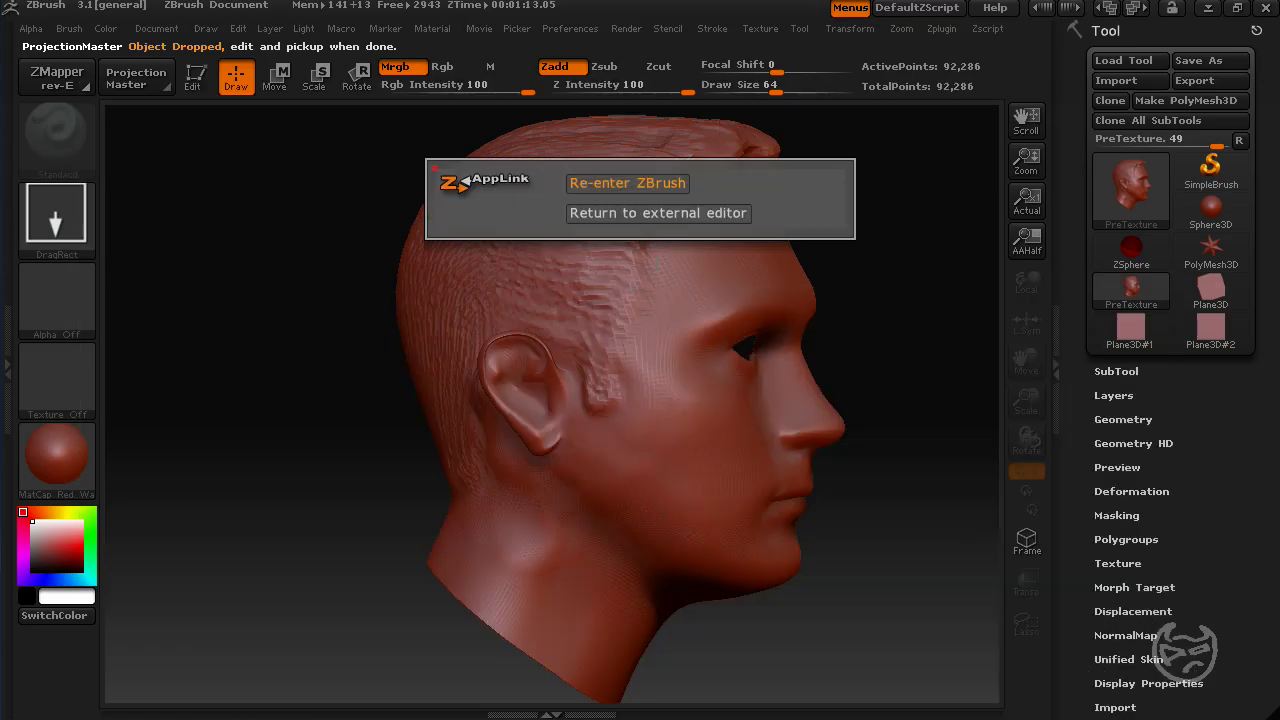
pyautogui.click(577, 183)
pyautogui.click(683, 189)
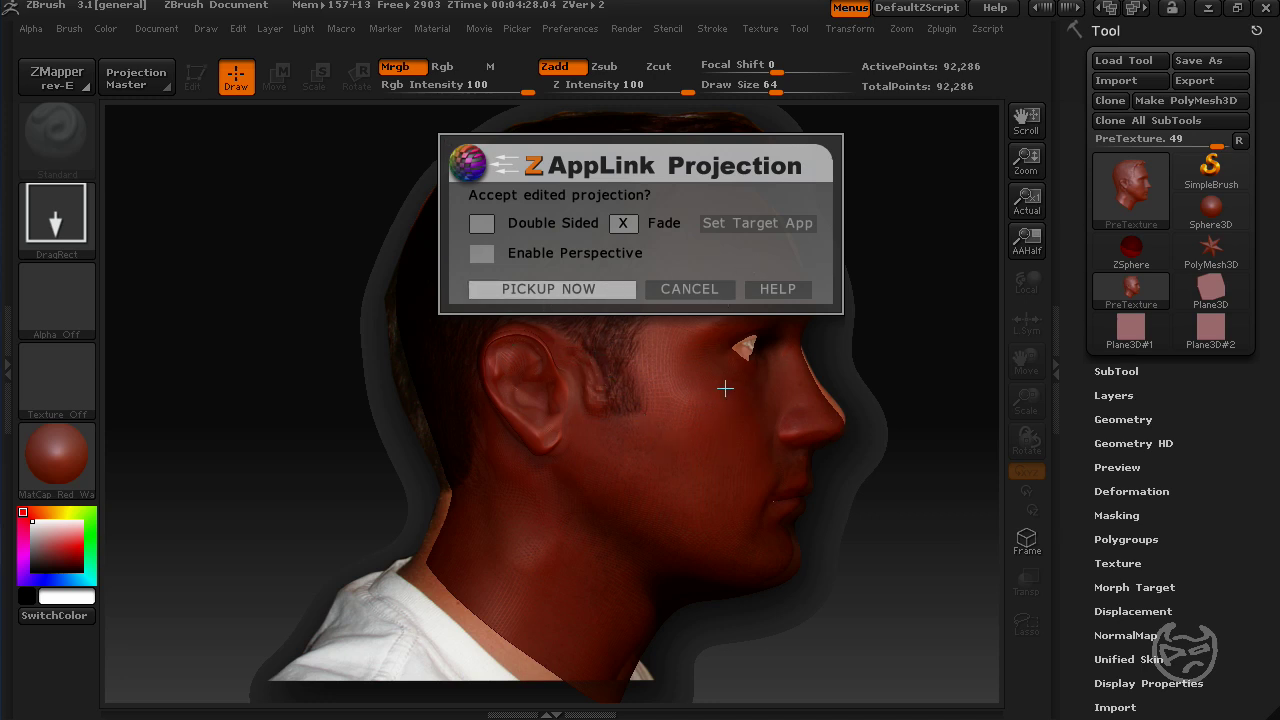
pyautogui.click(605, 282)
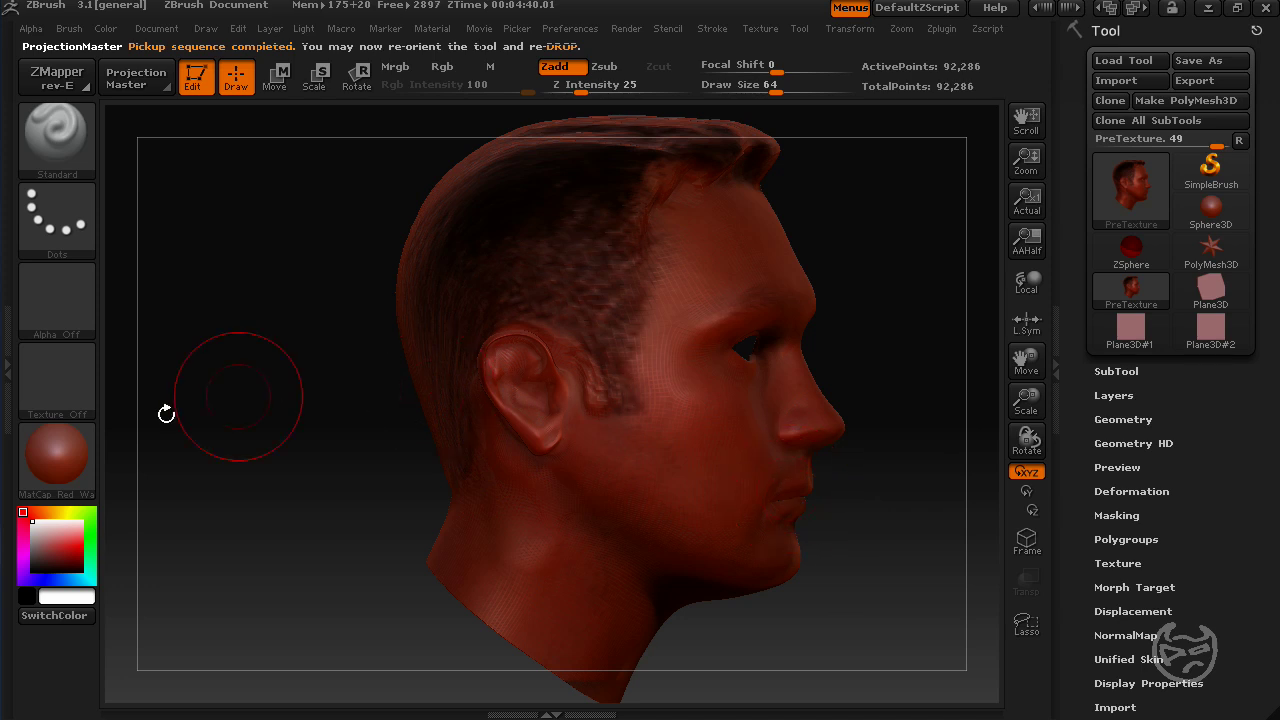
# Switch the head's material to FastShader and rotate it to face the viewer
pyautogui.moveTo(76, 461)
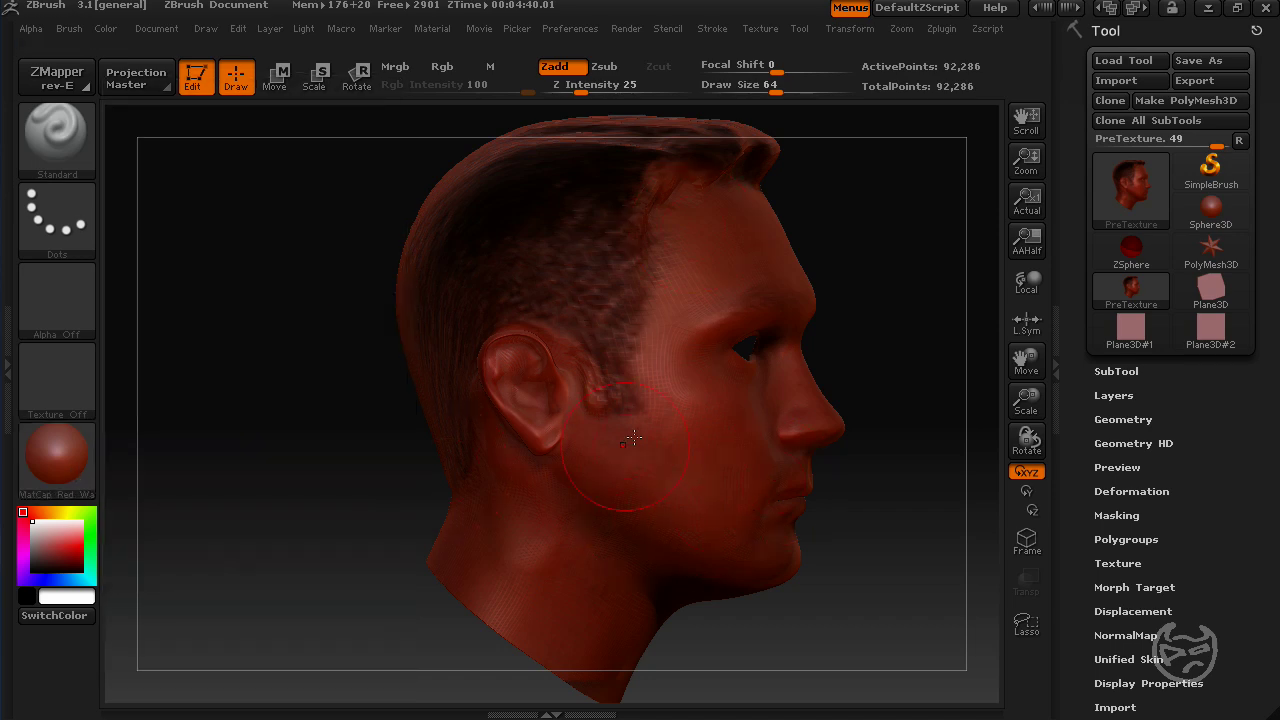
pyautogui.click(43, 455)
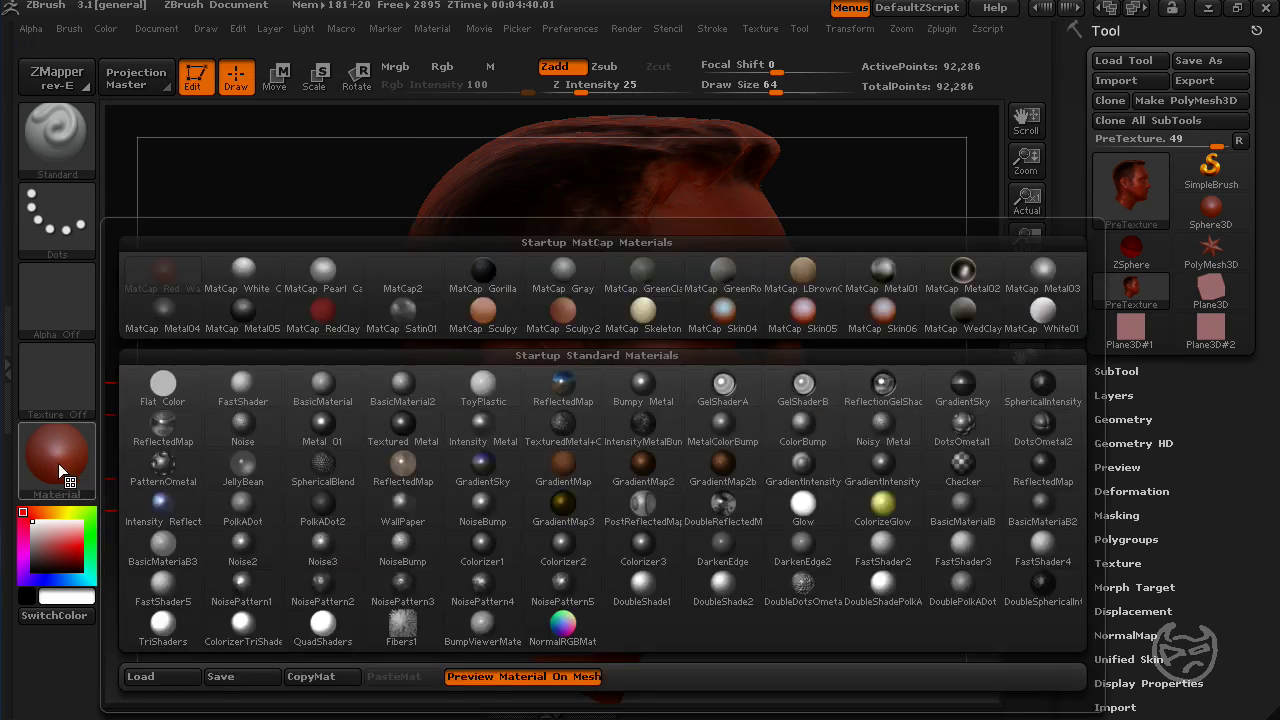
pyautogui.click(248, 393)
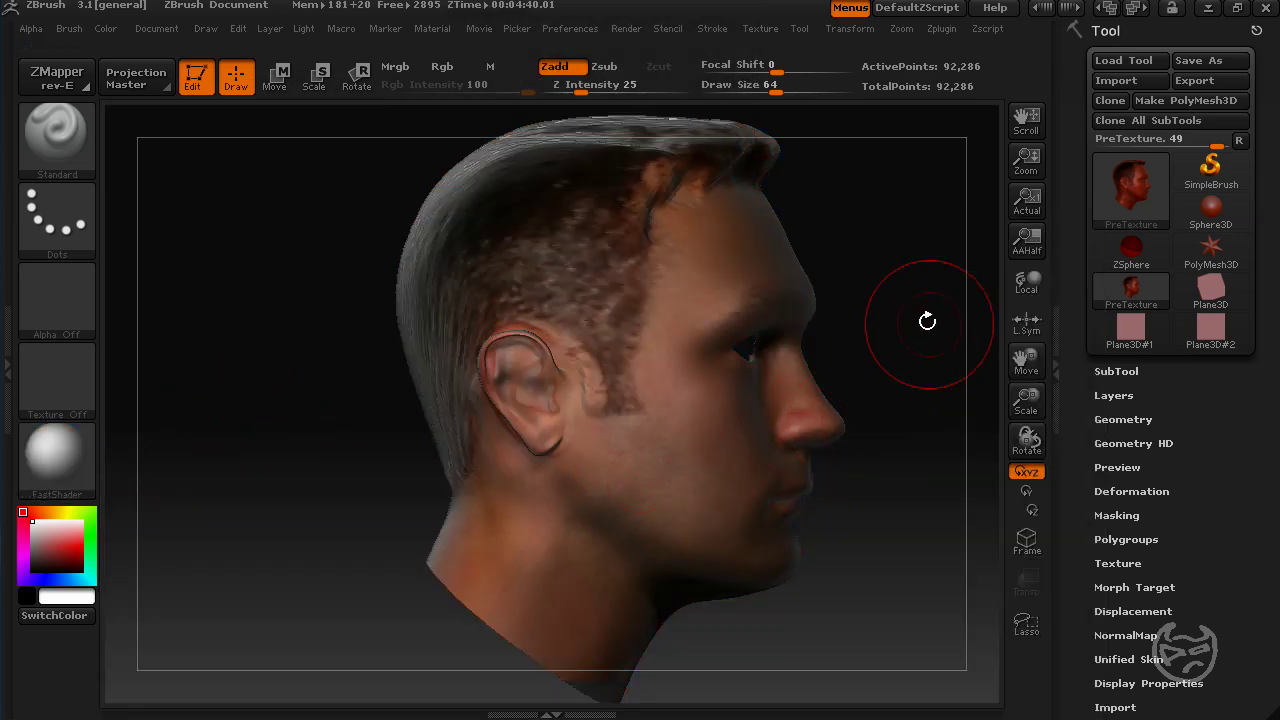
pyautogui.moveTo(929, 317); pyautogui.dragTo(934, 374)
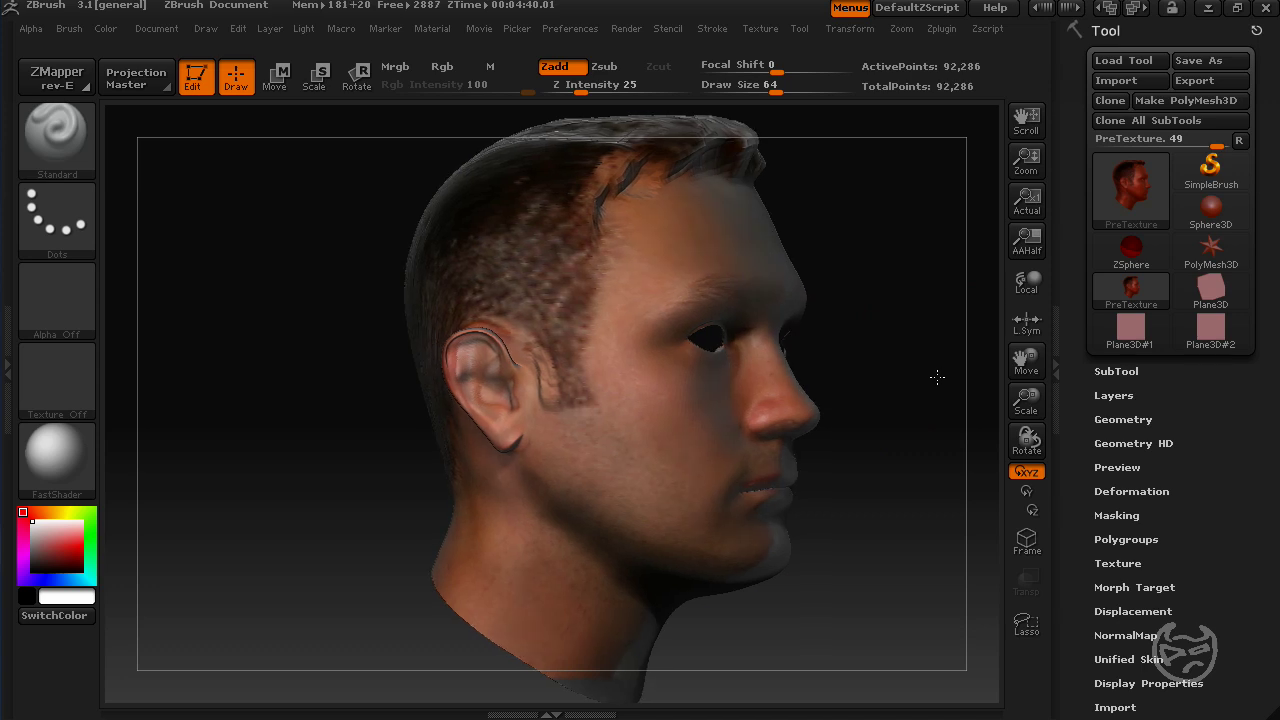
# Divide the head mesh twice, from SDiv 3 to SDiv 5 at 1.472 million points
pyautogui.moveTo(875, 425); pyautogui.dragTo(902, 419)
pyautogui.click(1118, 420)
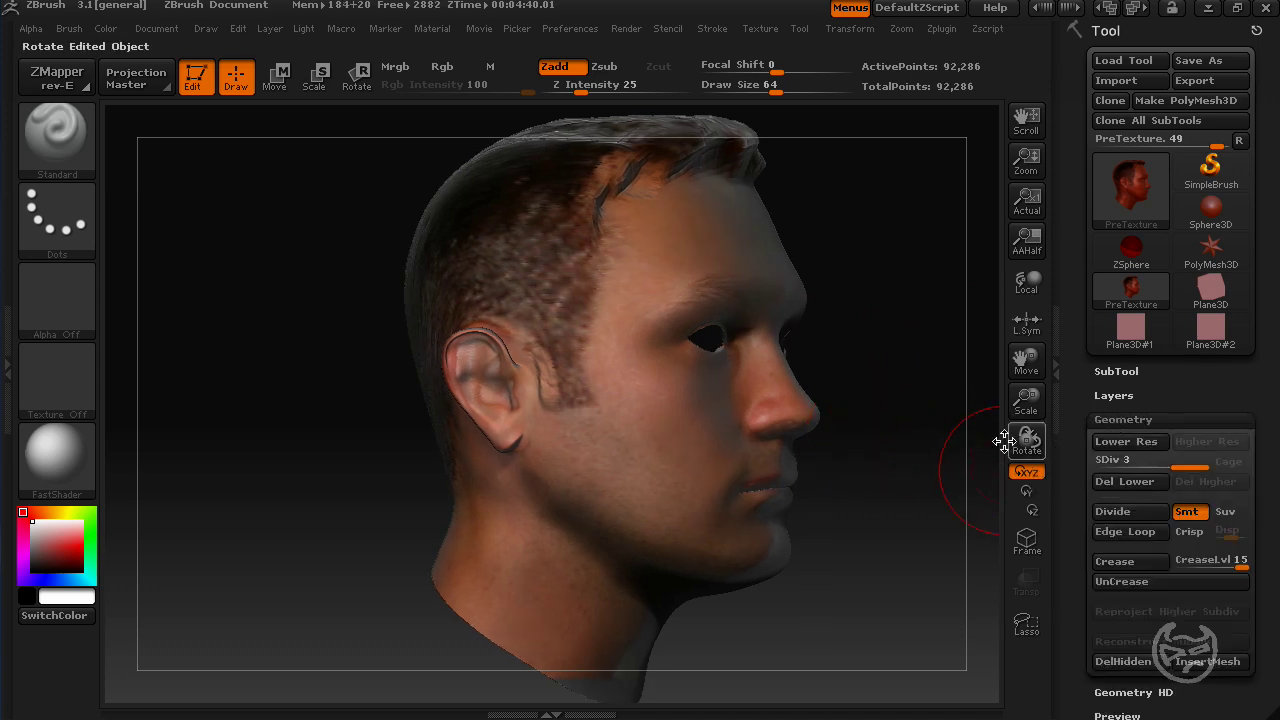
pyautogui.moveTo(914, 443); pyautogui.dragTo(786, 449)
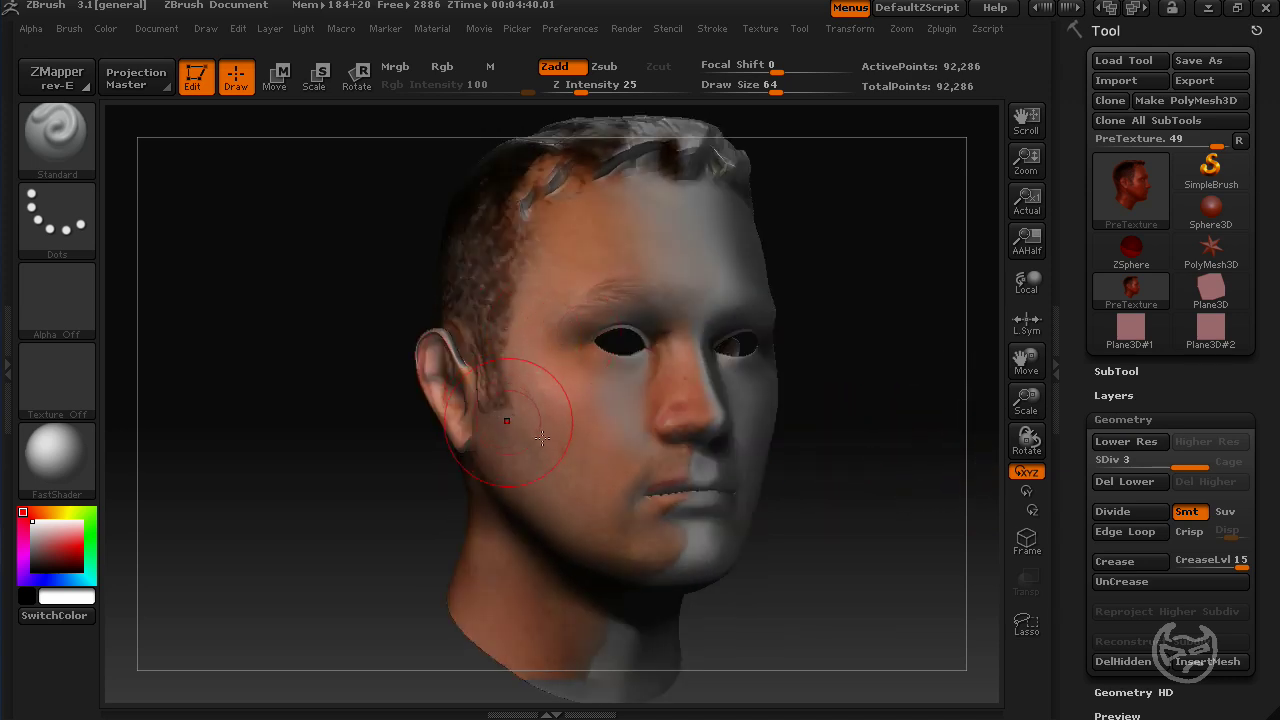
pyautogui.moveTo(857, 451); pyautogui.dragTo(844, 456)
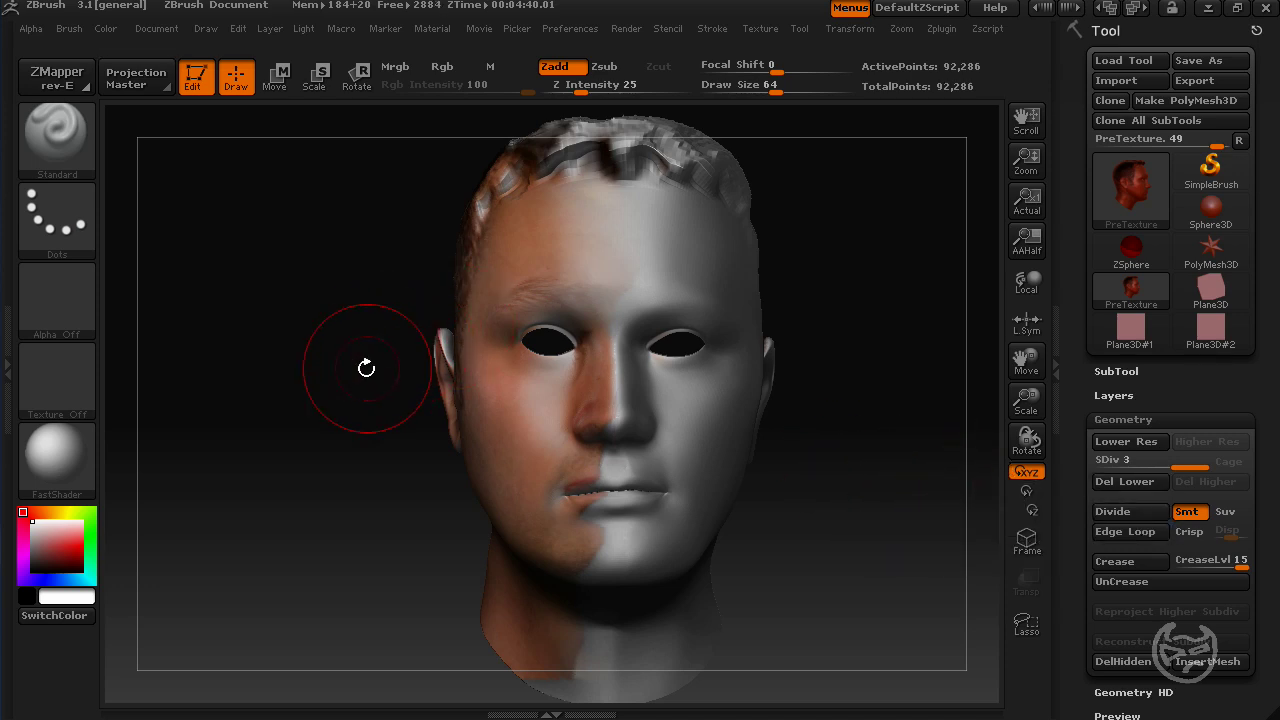
pyautogui.moveTo(366, 368); pyautogui.dragTo(690, 385)
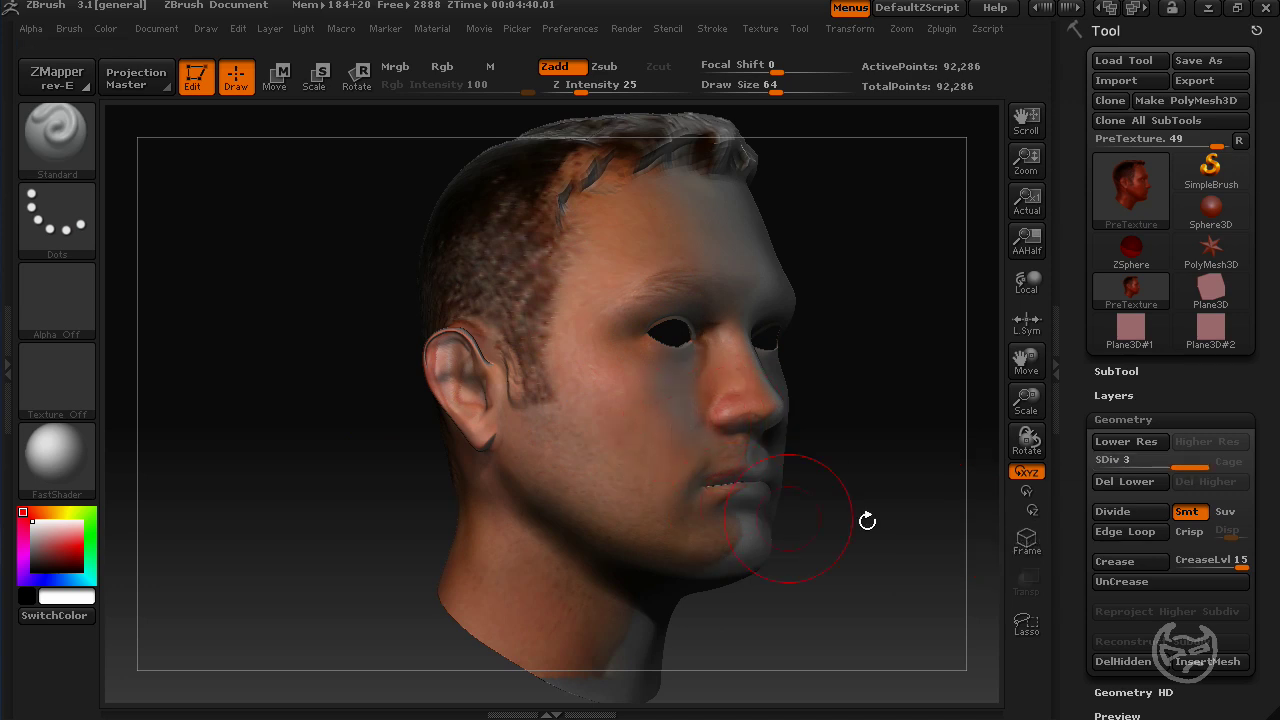
pyautogui.keyDown('shift'); pyautogui.moveTo(935, 515); pyautogui.dragTo(1050, 509); pyautogui.keyUp('shift')
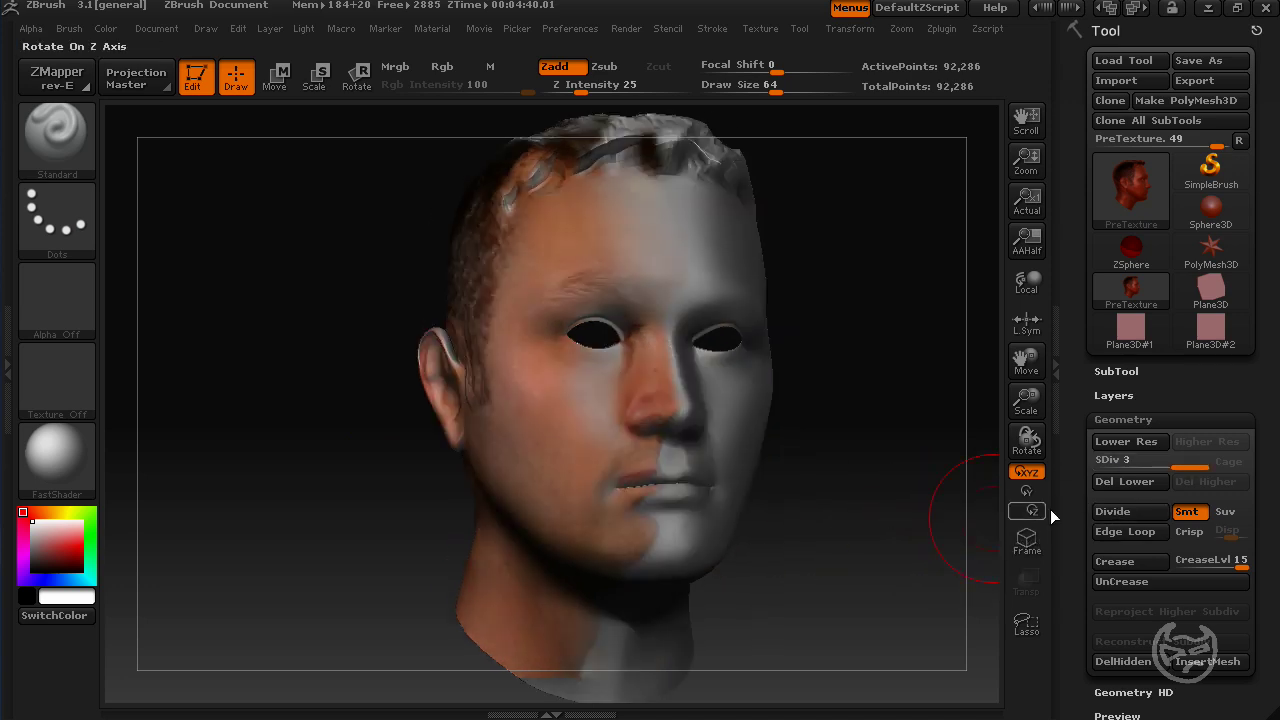
pyautogui.click(1151, 518)
pyautogui.click(1151, 518)
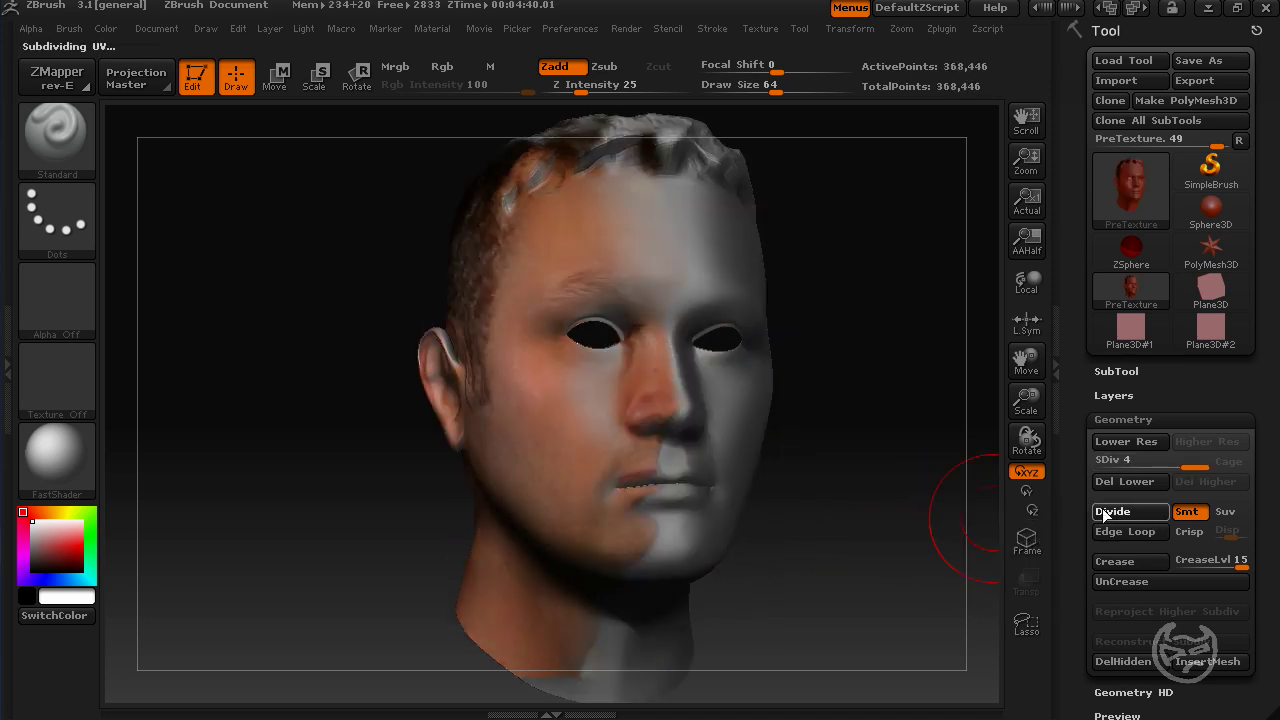
pyautogui.moveTo(817, 386); pyautogui.dragTo(870, 398)
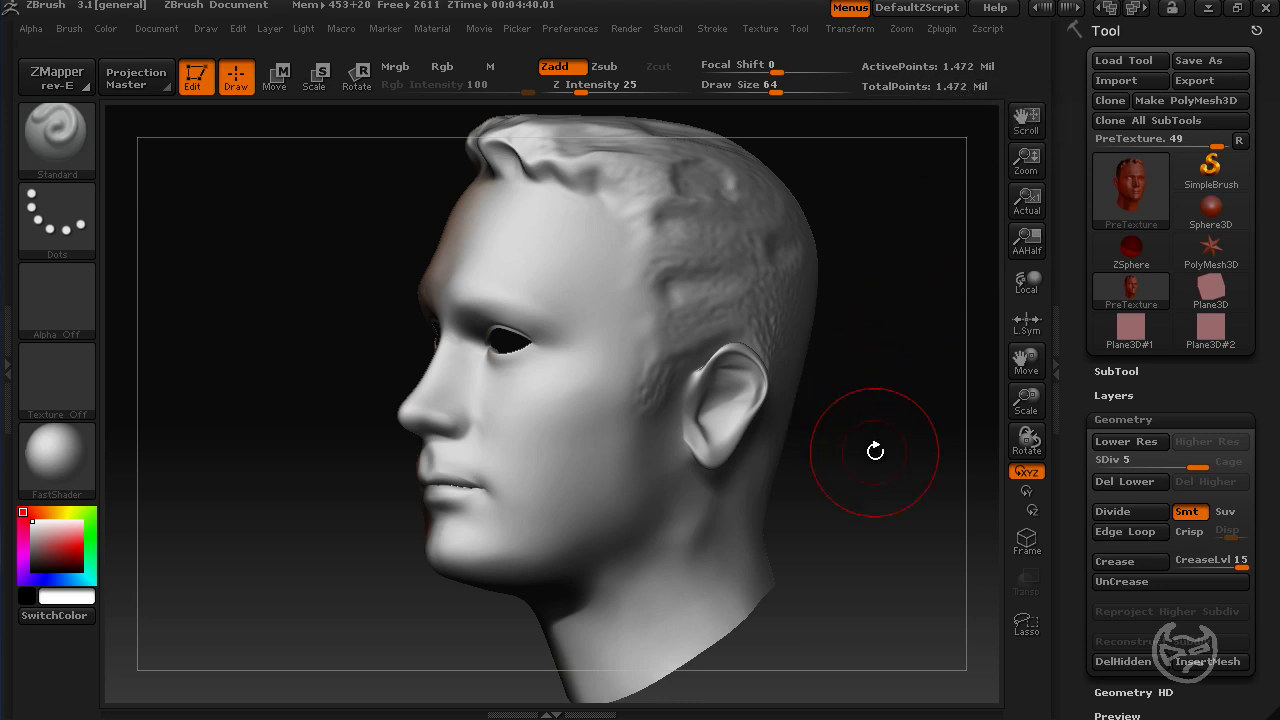
# Turn the subdivided head to its side profile and drop it to Photoshop via ZAppLink
pyautogui.moveTo(874, 449)
pyautogui.mouseDown()
pyautogui.moveTo(849, 449)
pyautogui.moveTo(967, 437)
pyautogui.moveTo(971, 457)
pyautogui.moveTo(911, 421)
pyautogui.mouseUp()
pyautogui.moveTo(851, 391)
pyautogui.mouseDown()
pyautogui.moveTo(894, 378)
pyautogui.moveTo(826, 366)
pyautogui.moveTo(843, 369)
pyautogui.moveTo(646, 374)
pyautogui.moveTo(698, 367)
pyautogui.moveTo(830, 285)
pyautogui.mouseUp()
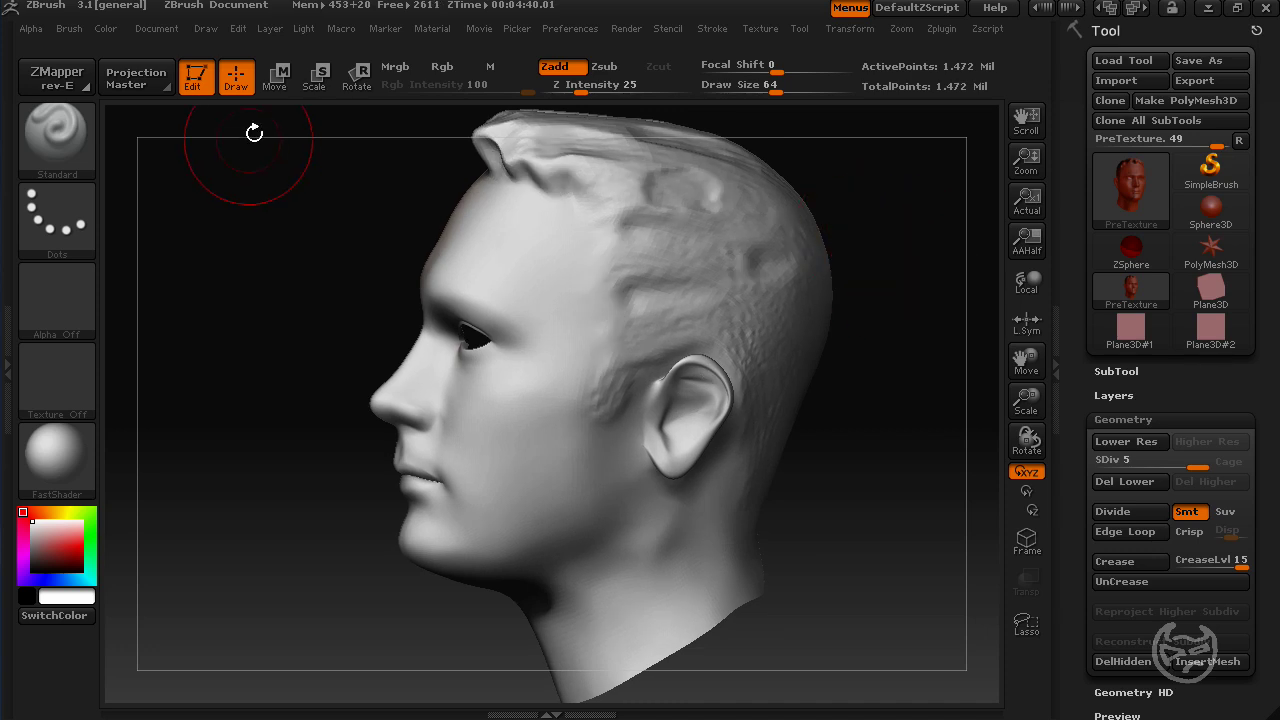
pyautogui.click(150, 28)
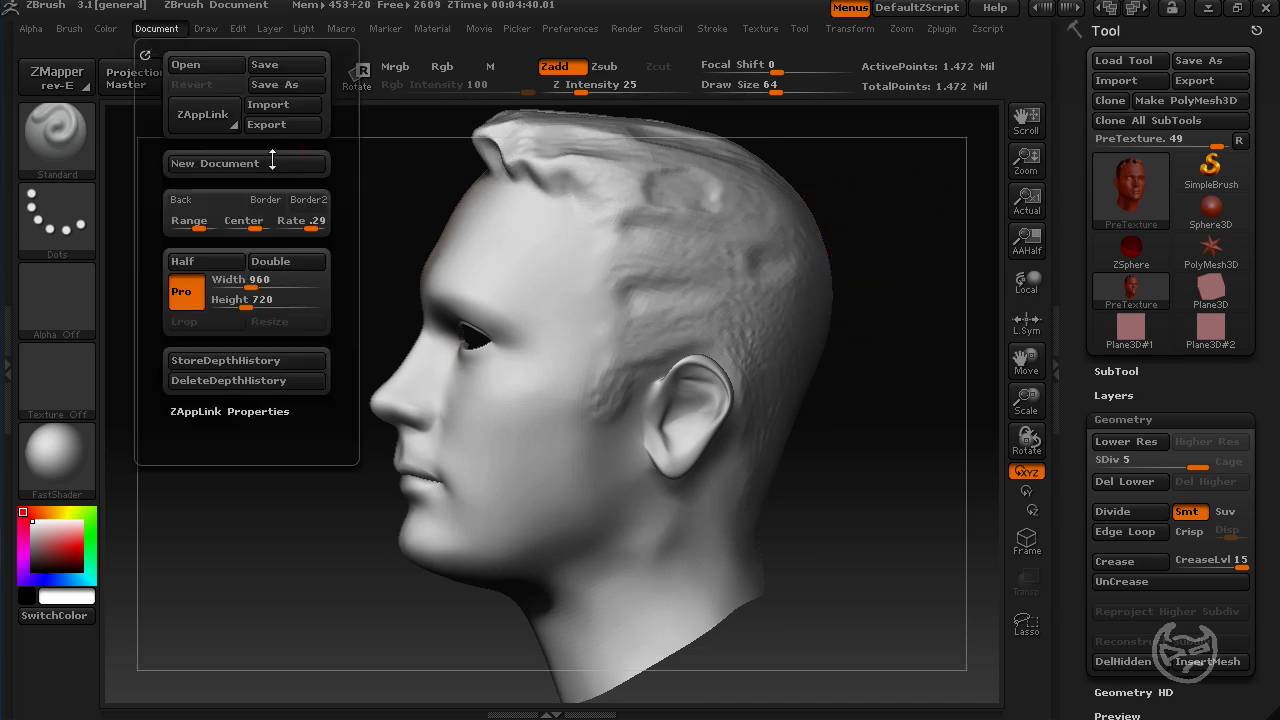
pyautogui.click(205, 116)
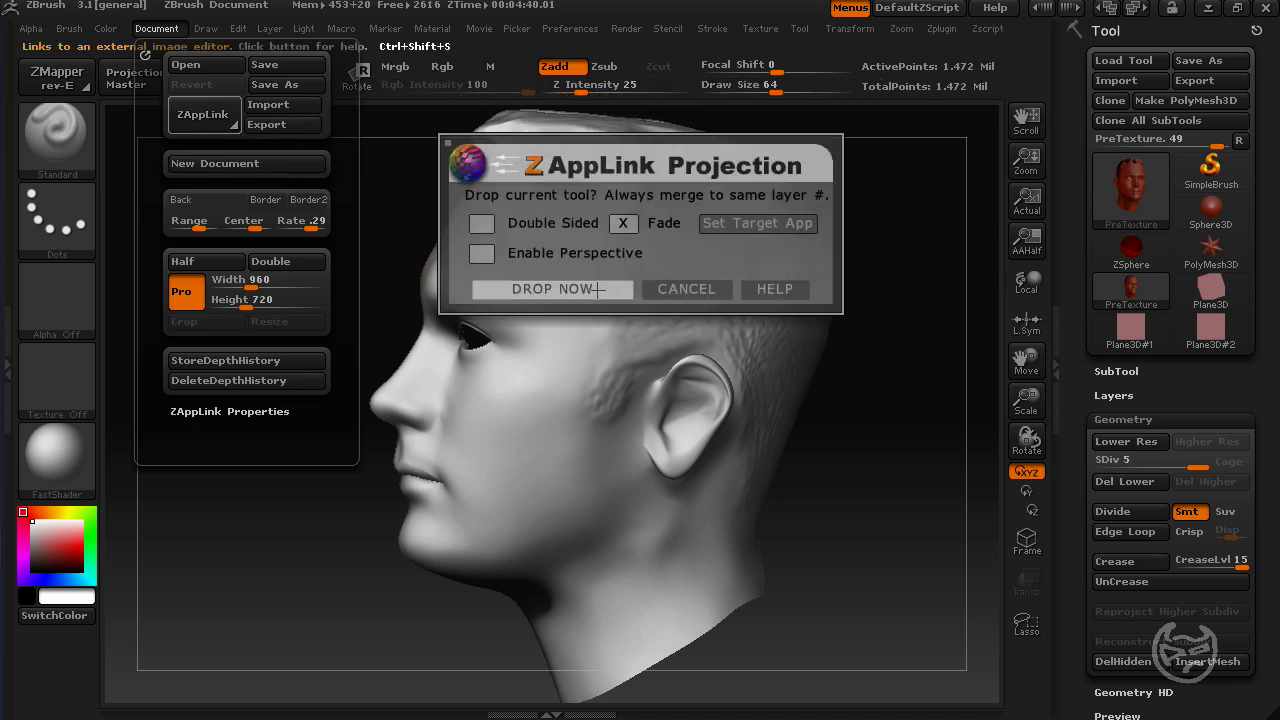
pyautogui.click(596, 289)
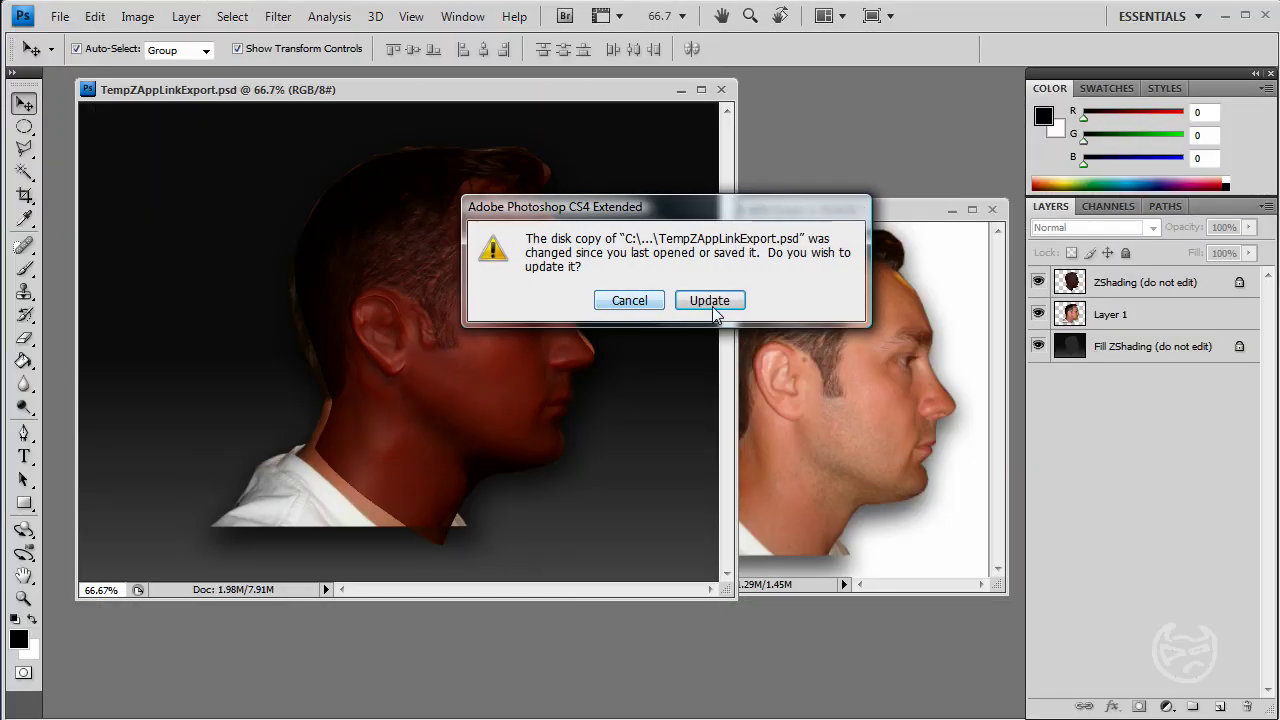
# Update TempZAppLinkExport.psd with the grey head render and bring Left Side Profile.psd forward
pyautogui.click(712, 304)
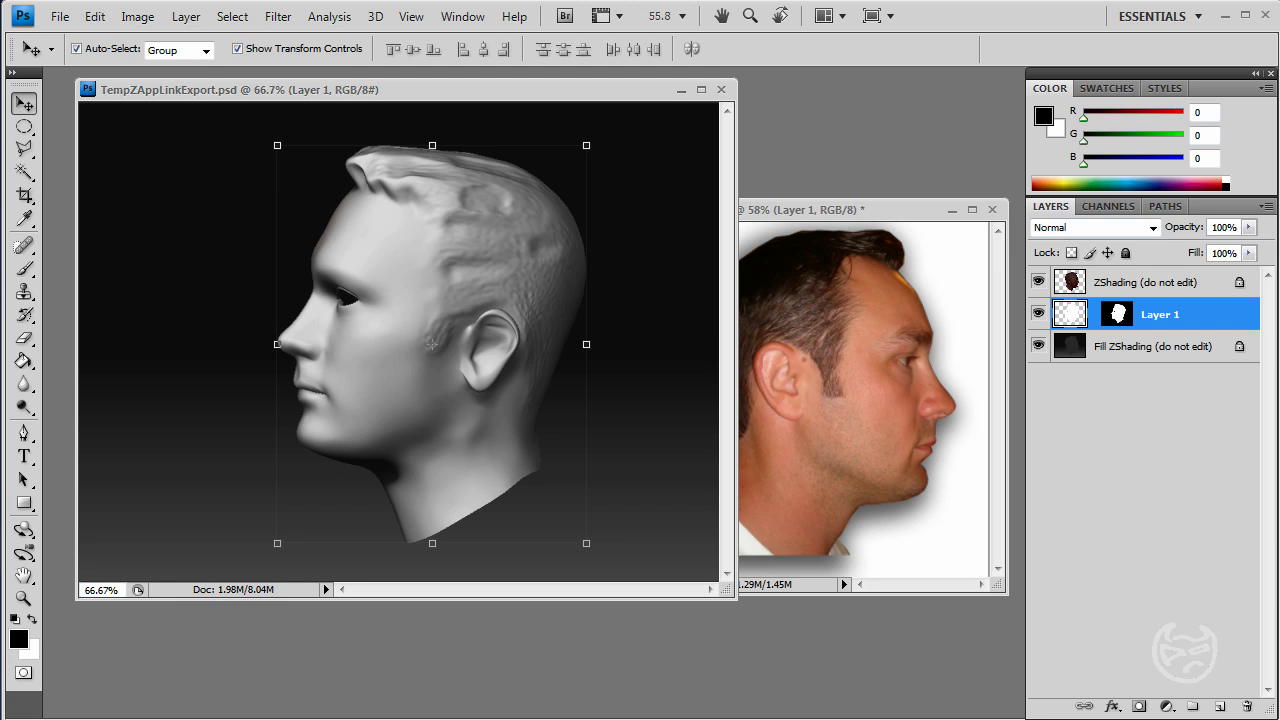
pyautogui.hotkey('ctrl', 'Tab')
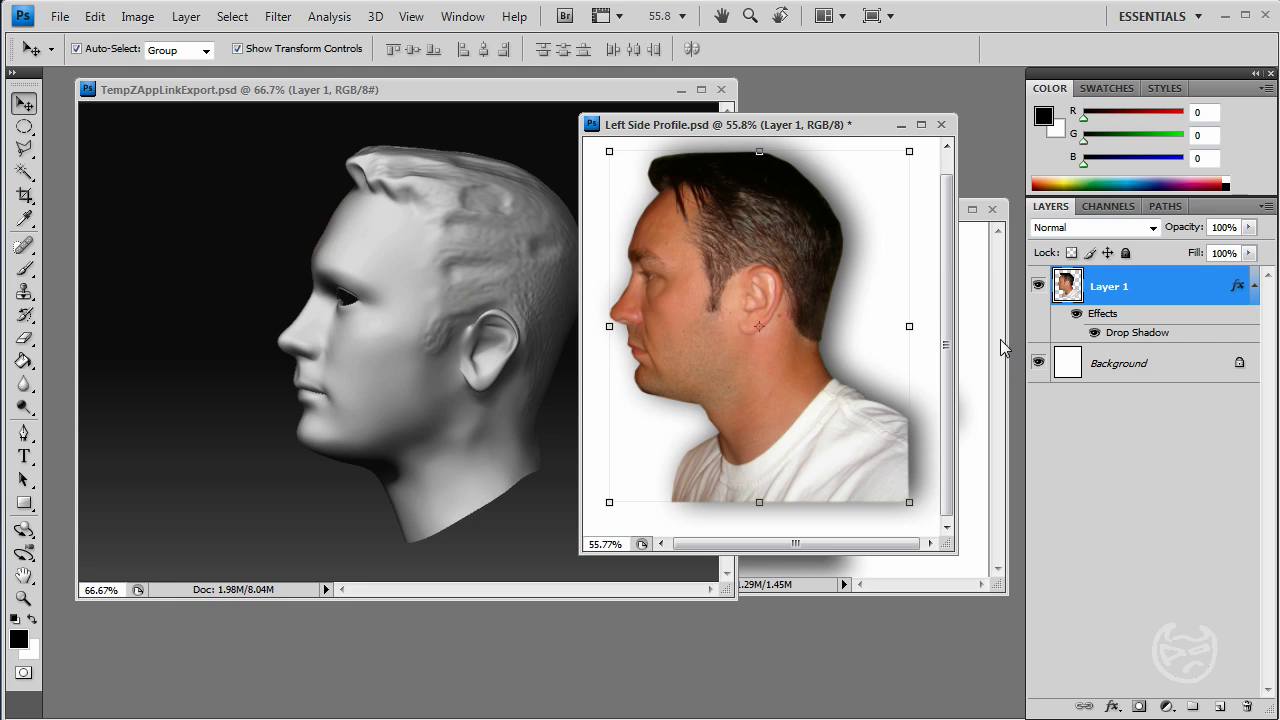
# Copy the Left Side Profile photo into TempZAppLinkExport.psd and place it over the head
pyautogui.moveTo(838, 130); pyautogui.dragTo(950, 178)
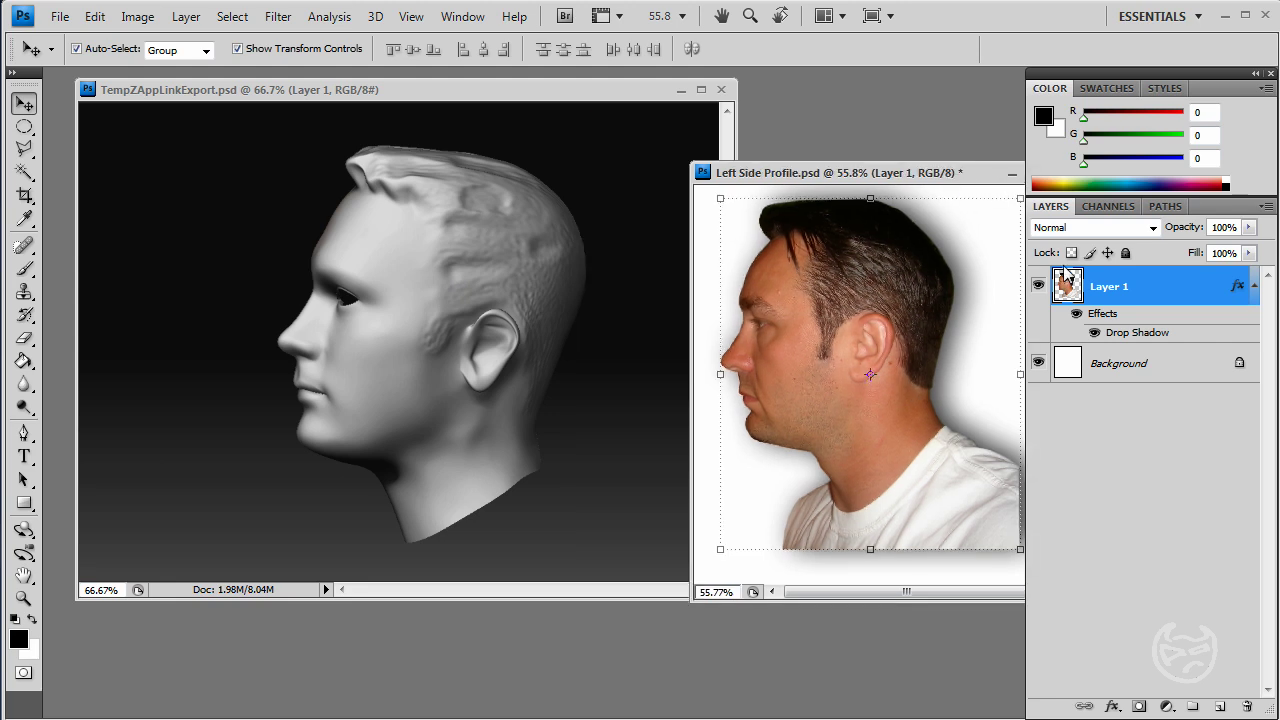
pyautogui.moveTo(1110, 289); pyautogui.dragTo(460, 446)
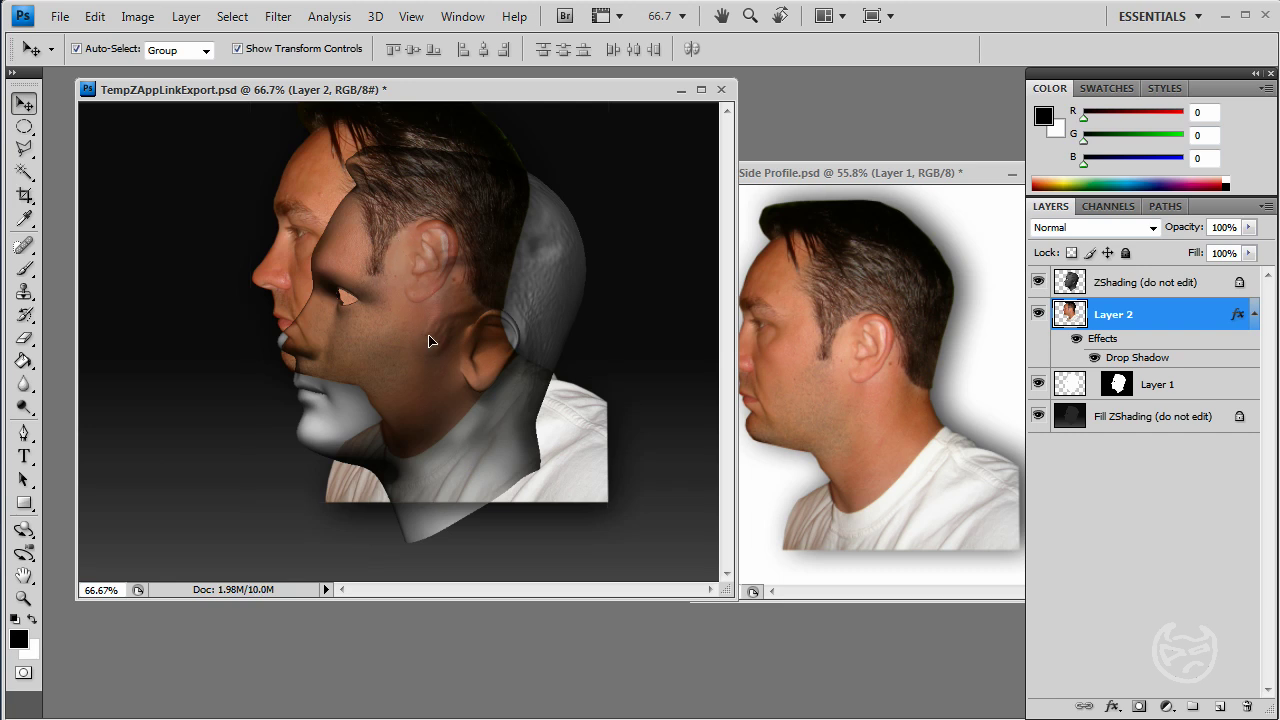
pyautogui.moveTo(428, 341); pyautogui.dragTo(434, 305)
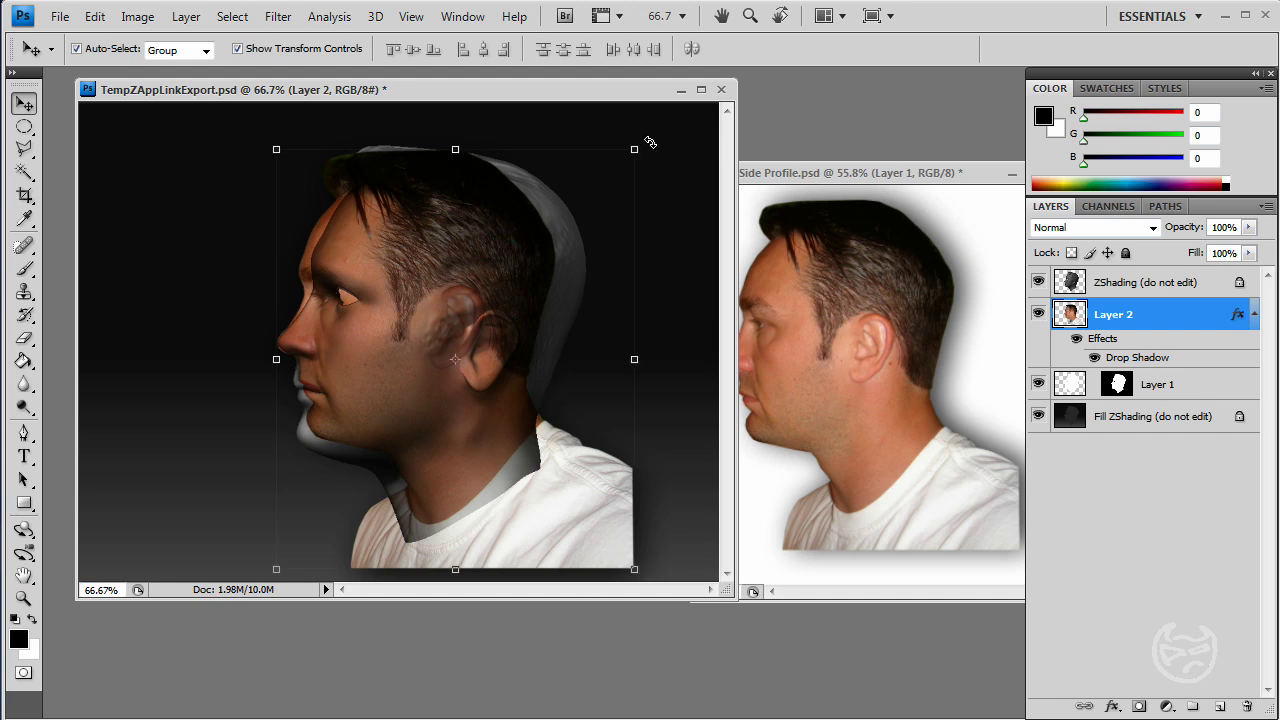
# Rotate the photo to 6.2° and scale it to about 109.5% to match the head
pyautogui.moveTo(652, 148); pyautogui.dragTo(665, 160)
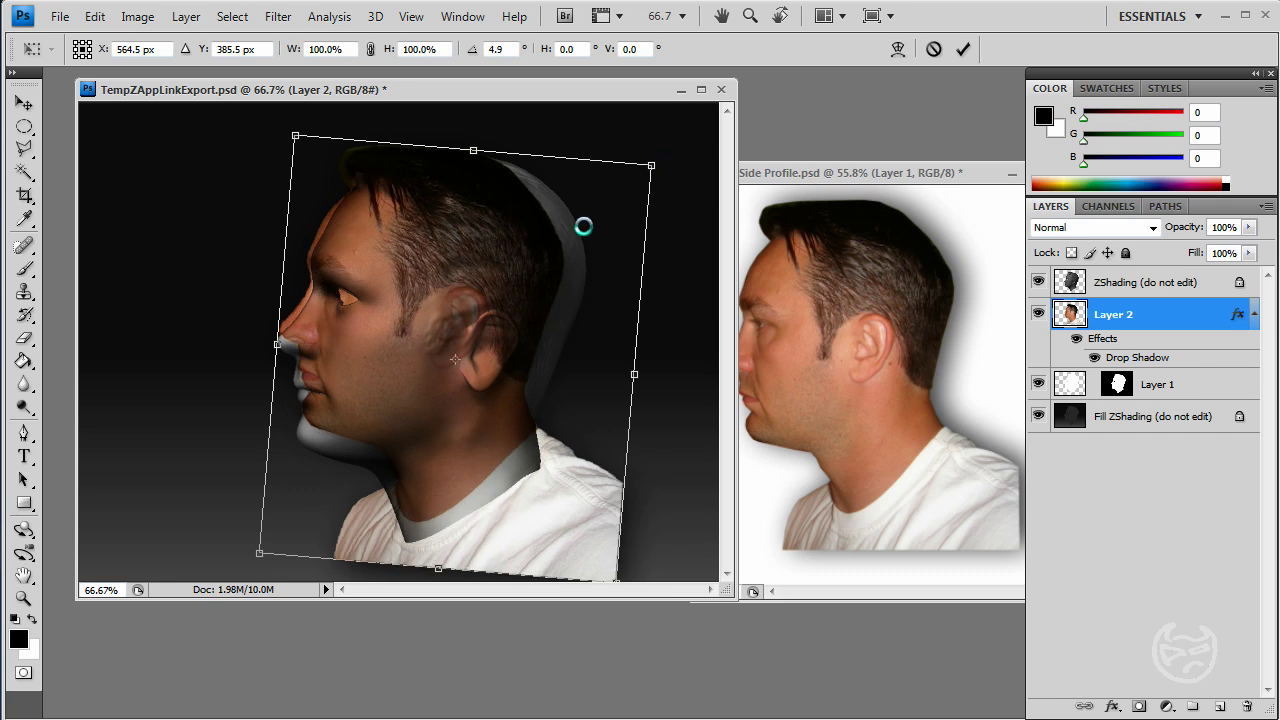
pyautogui.moveTo(483, 274); pyautogui.dragTo(472, 288)
pyautogui.moveTo(649, 176); pyautogui.dragTo(670, 159)
pyautogui.press('Down')
pyautogui.press('Down')
pyautogui.press('Down')
pyautogui.press('Down')
pyautogui.press('Down')
pyautogui.press('Down')
pyautogui.press('Down')
pyautogui.press('Down')
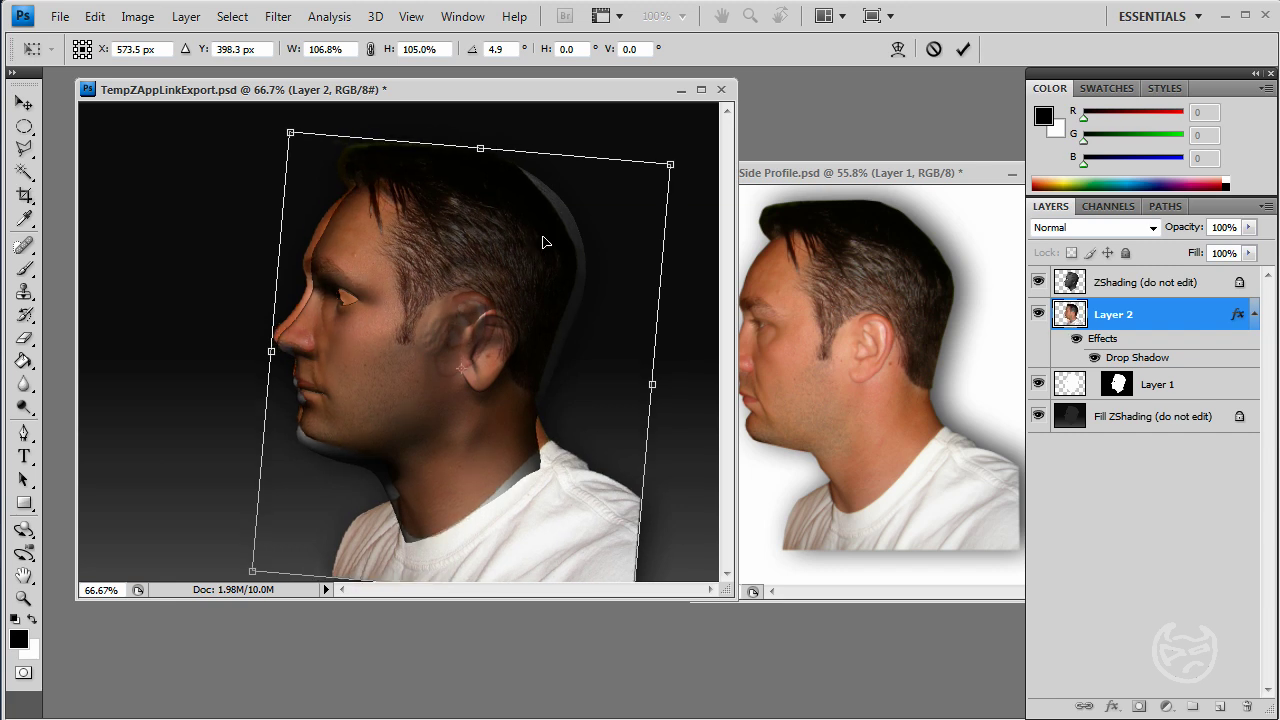
pyautogui.moveTo(682, 153); pyautogui.dragTo(688, 161)
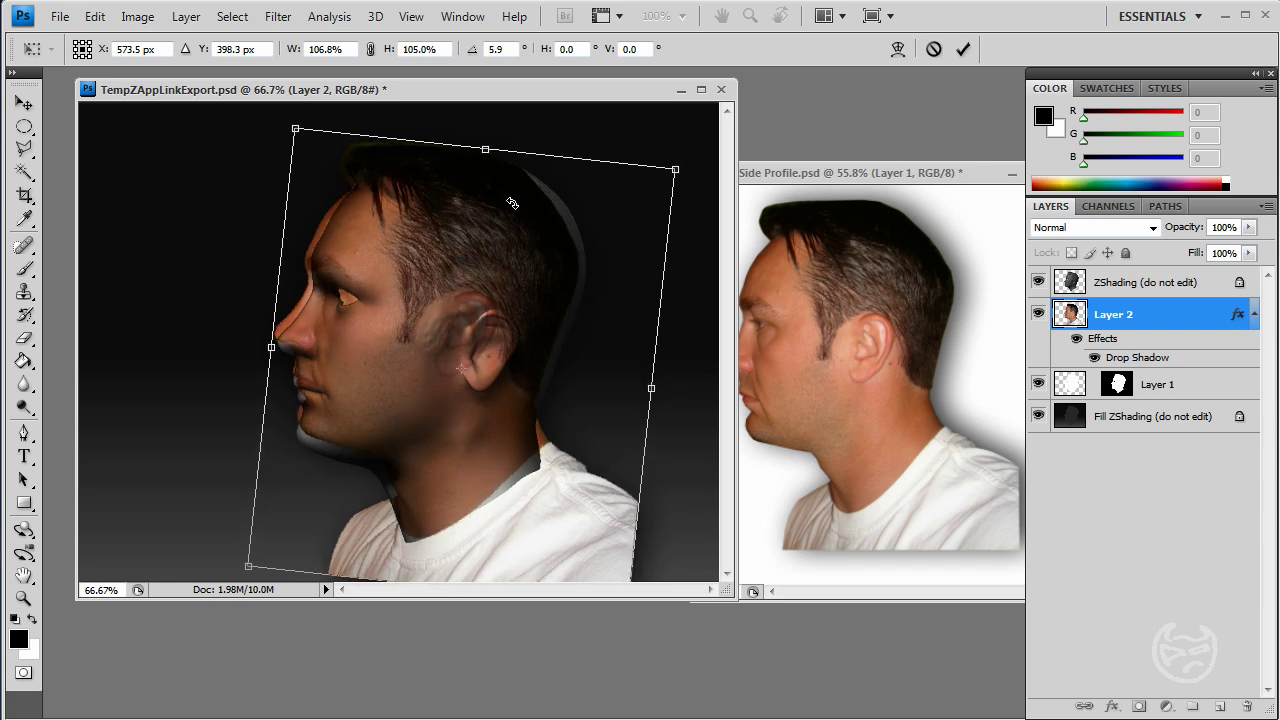
pyautogui.moveTo(505, 214); pyautogui.dragTo(503, 215)
pyautogui.moveTo(490, 155); pyautogui.dragTo(488, 151)
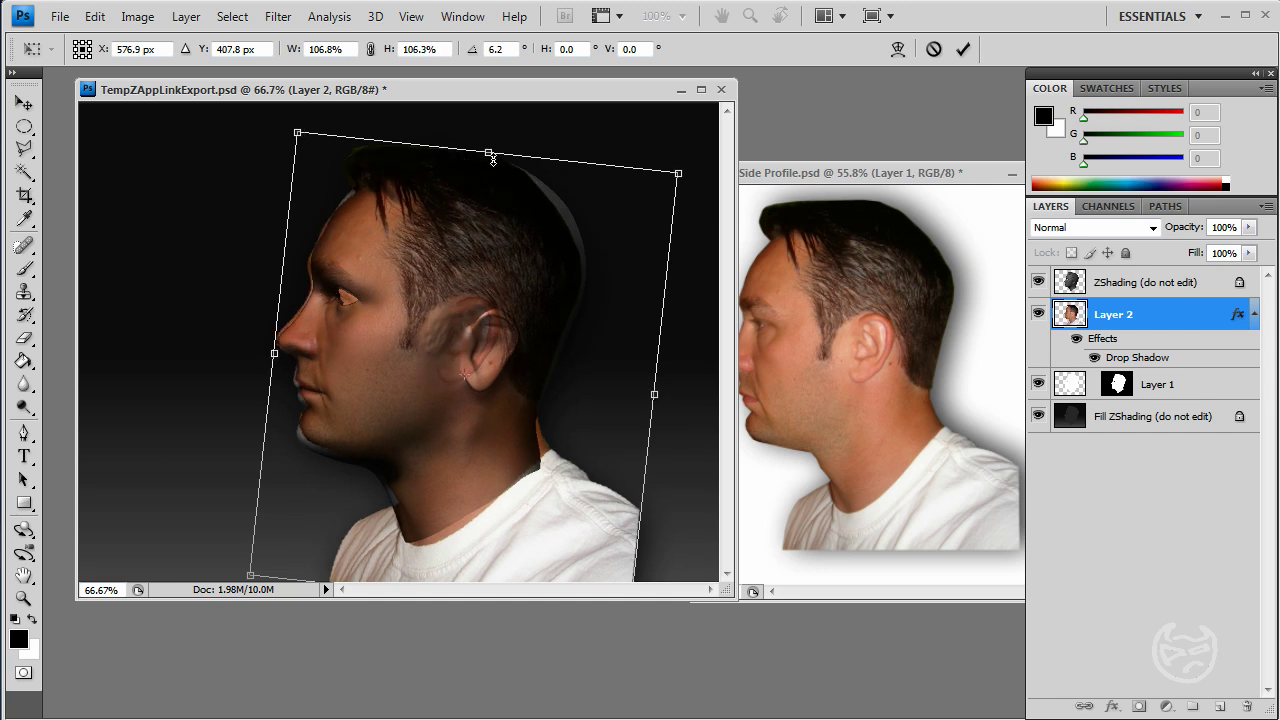
pyautogui.moveTo(683, 170); pyautogui.dragTo(688, 172)
pyautogui.moveTo(551, 262); pyautogui.dragTo(547, 264)
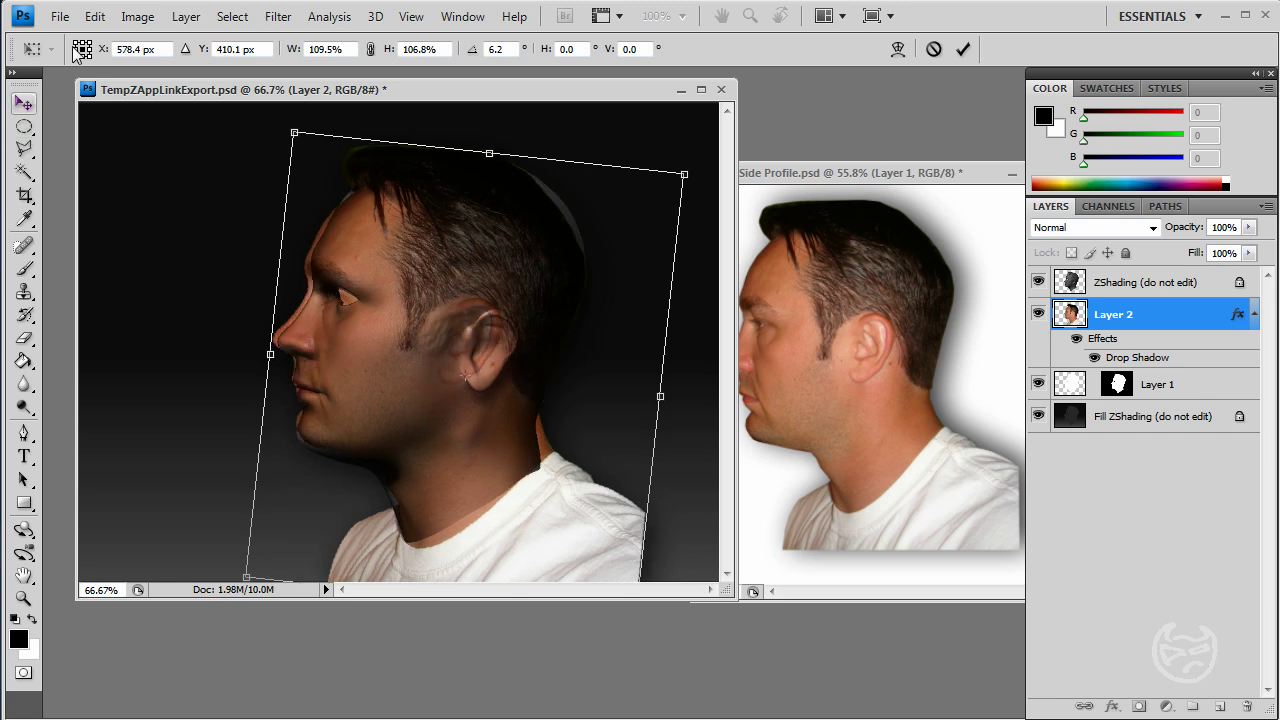
# Warp the photo to bend the ear and back of the head into place
pyautogui.click(137, 16)
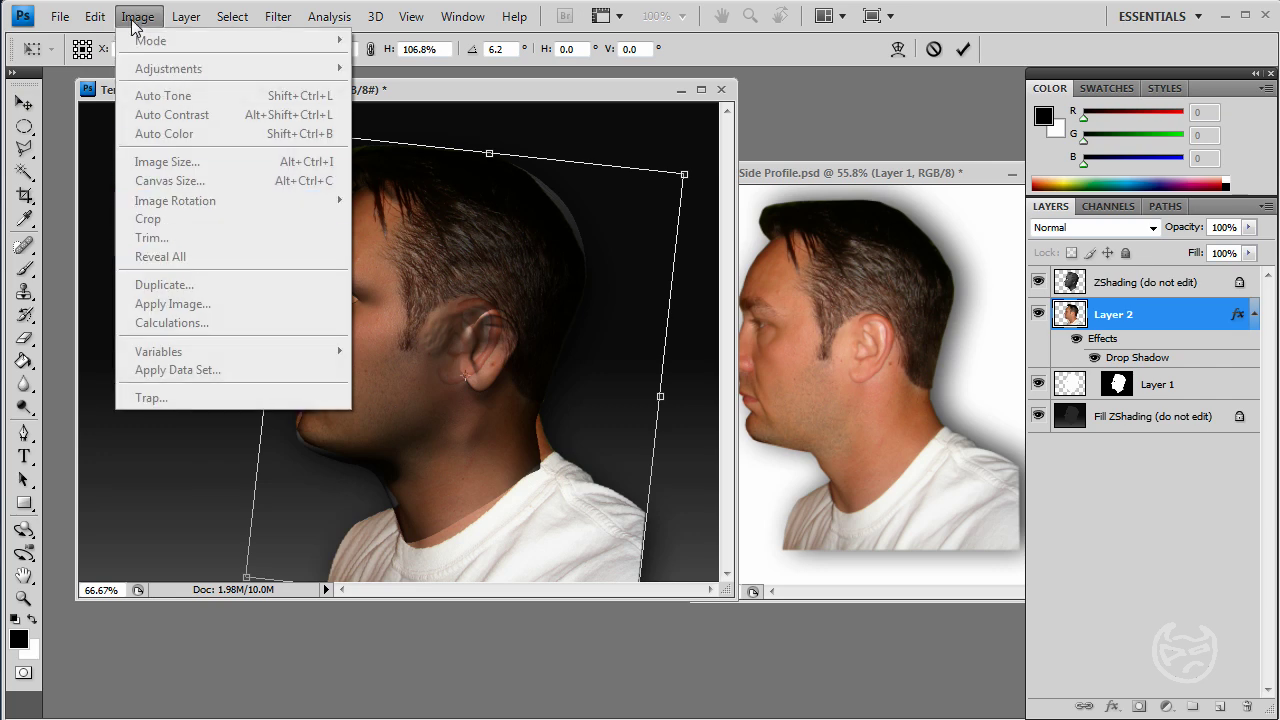
pyautogui.moveTo(95, 16)
pyautogui.moveTo(278, 388)
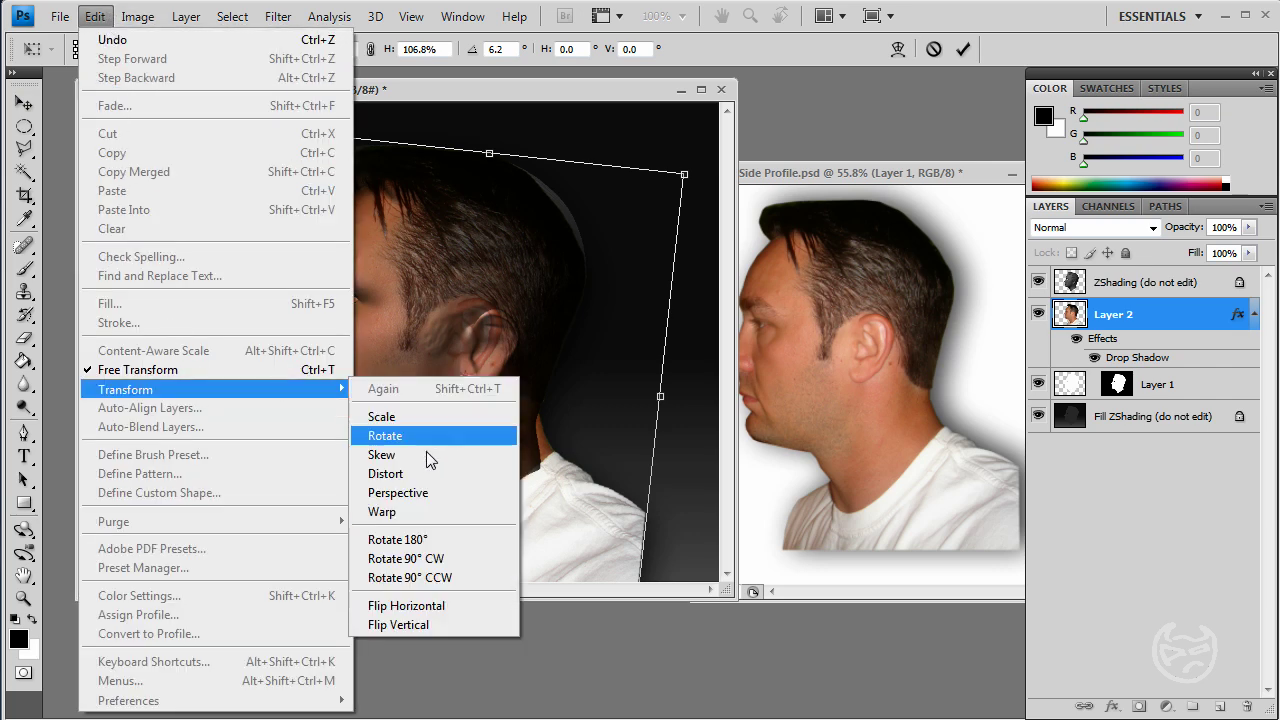
pyautogui.click(449, 512)
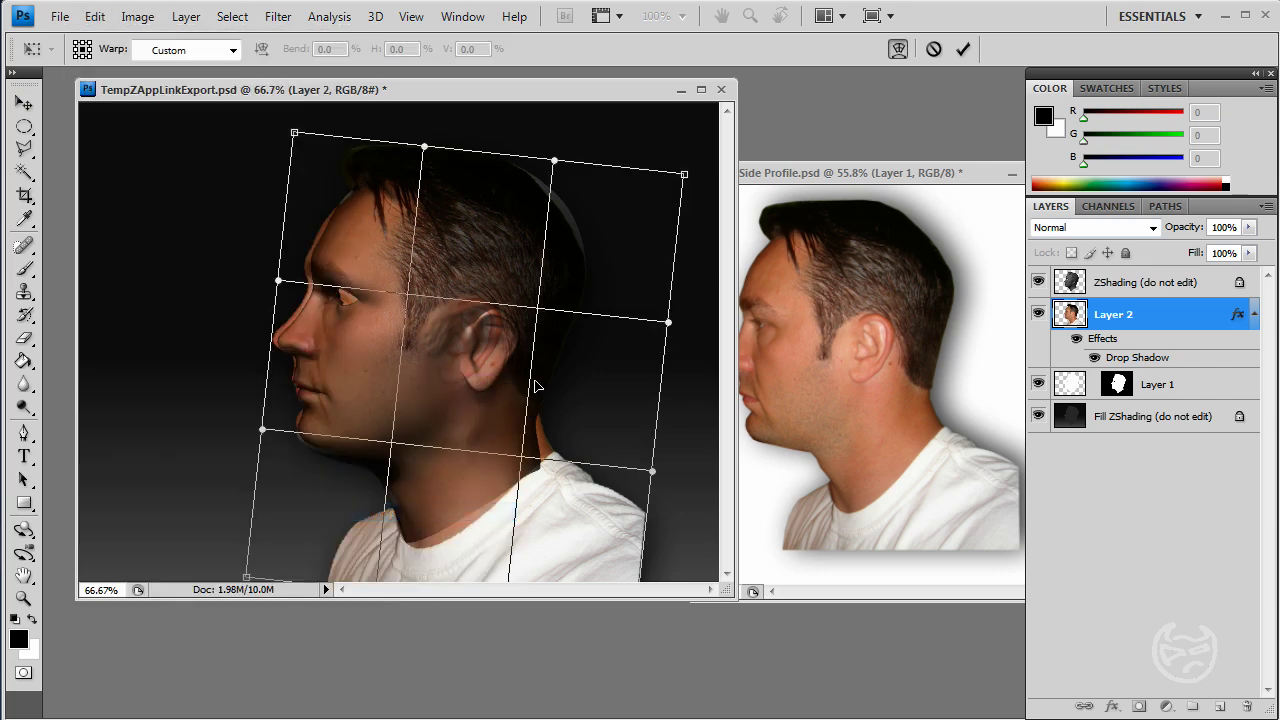
pyautogui.moveTo(537, 316); pyautogui.dragTo(560, 333)
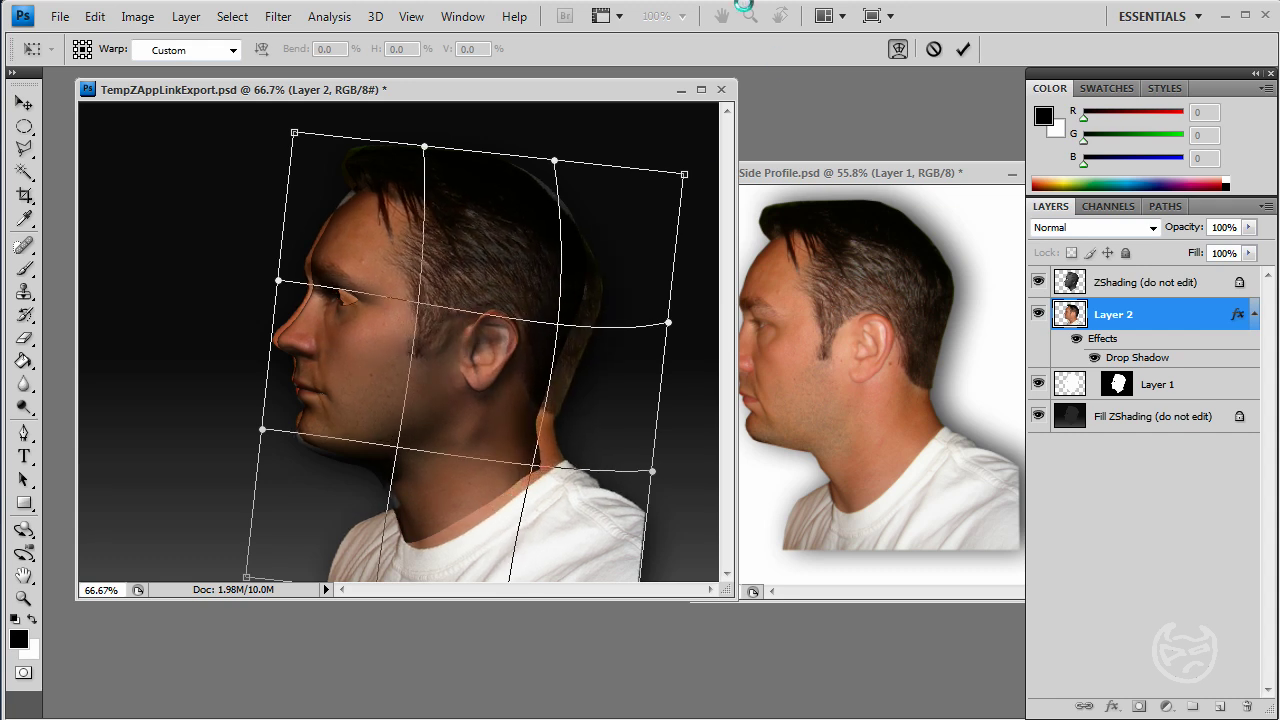
# Commit the warp and merge the photo layer with the old Layer 1
pyautogui.click(966, 48)
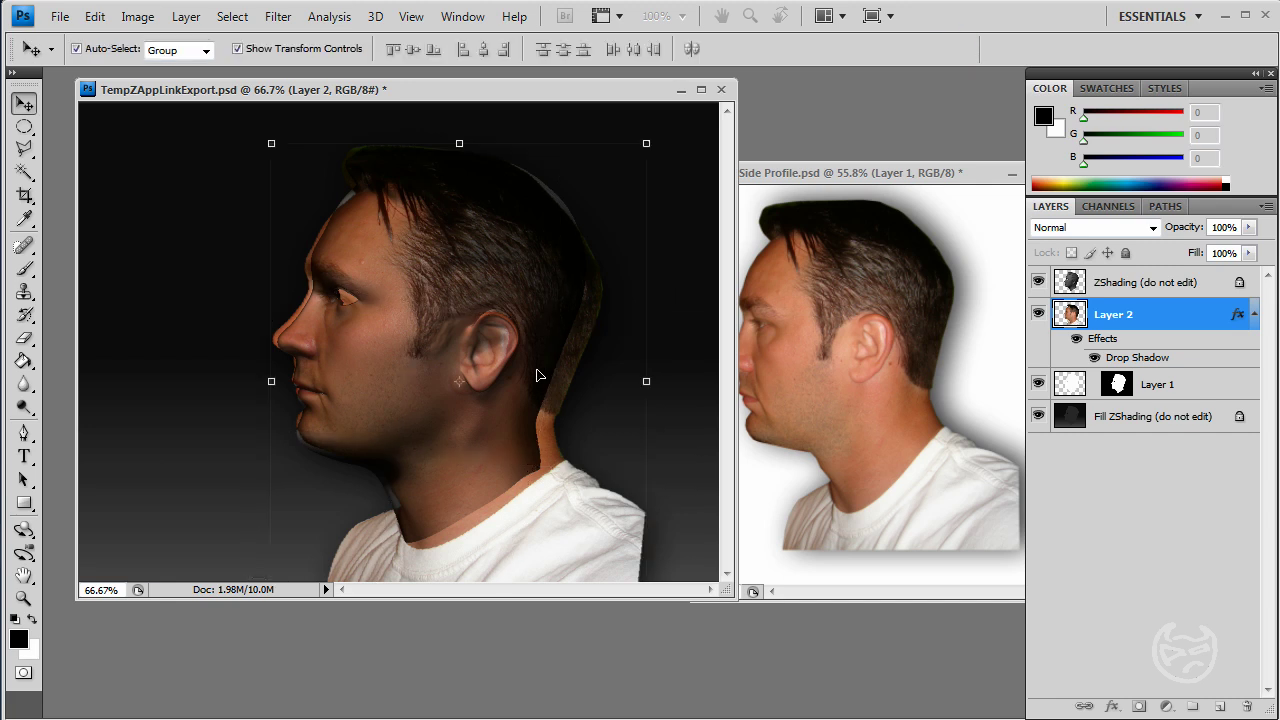
pyautogui.keyDown('shift'); pyautogui.click(1217, 394); pyautogui.keyUp('shift')
pyautogui.rightClick(1218, 394)
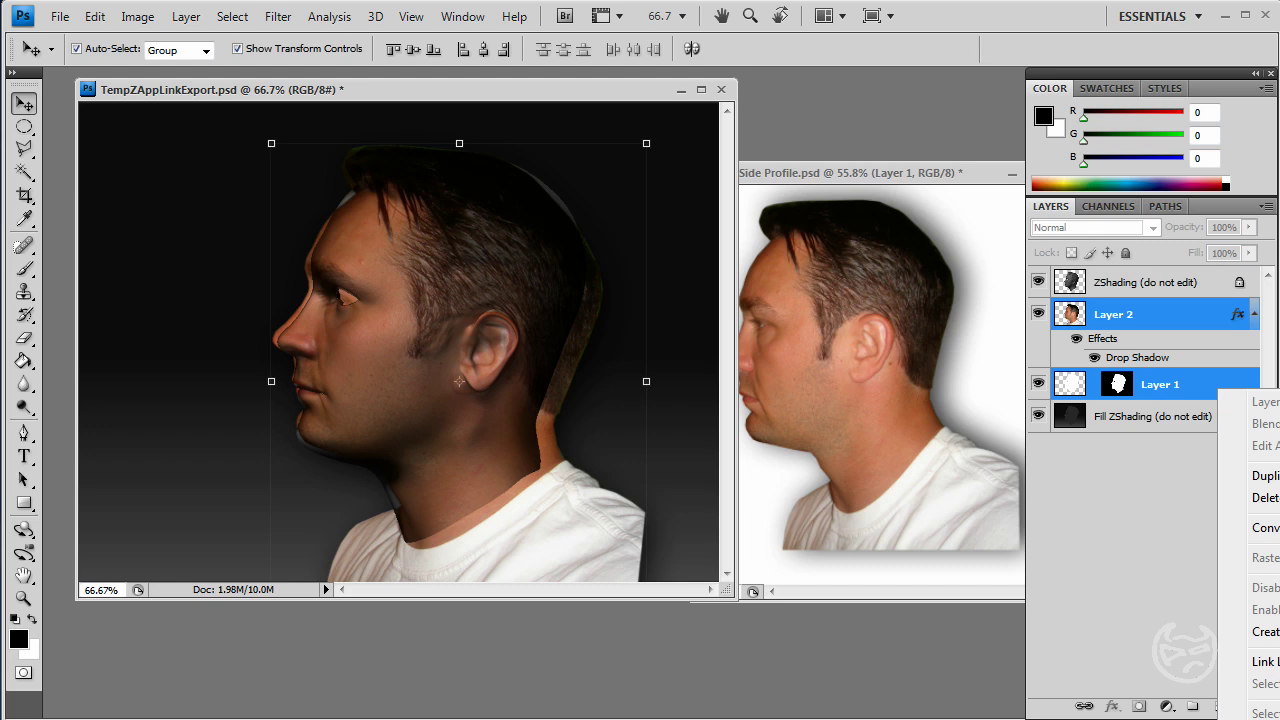
pyautogui.click(1250, 718)
pyautogui.doubleClick(1129, 319)
pyautogui.press('Escape')
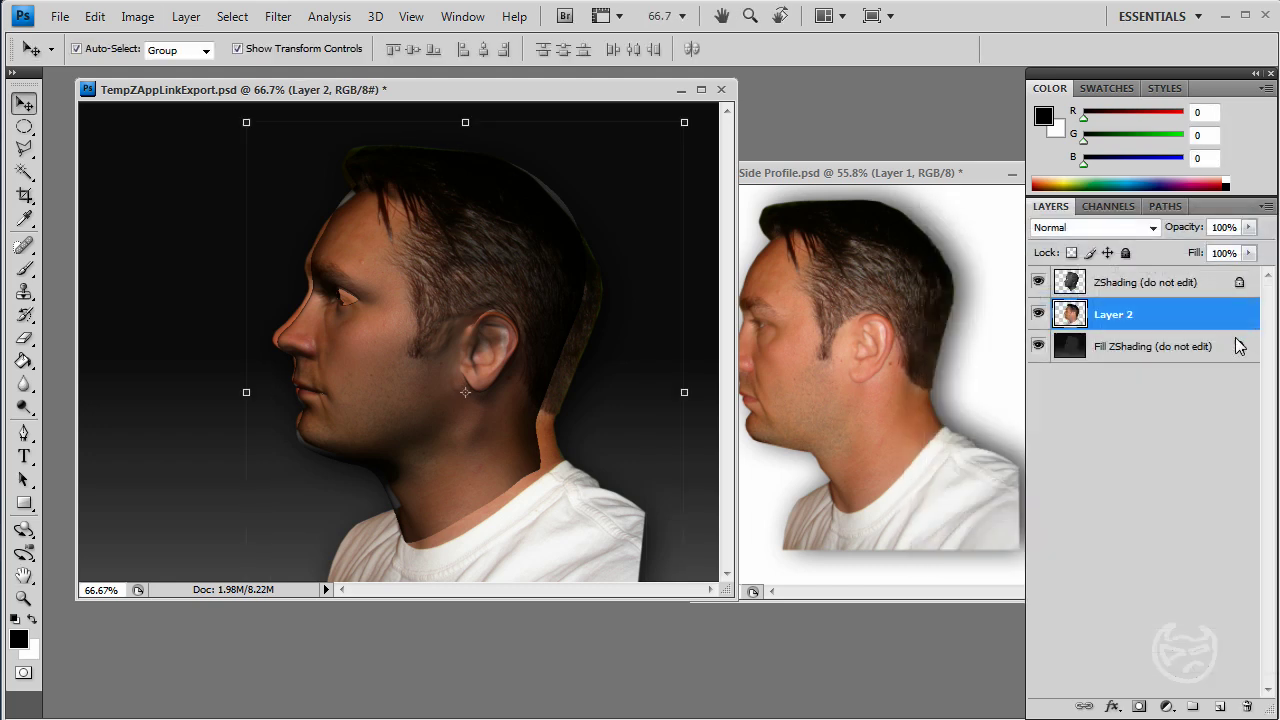
# Rename the merged layer to 'Layer 1' and re-enter ZBrush with the edited image
pyautogui.doubleClick(1107, 314)
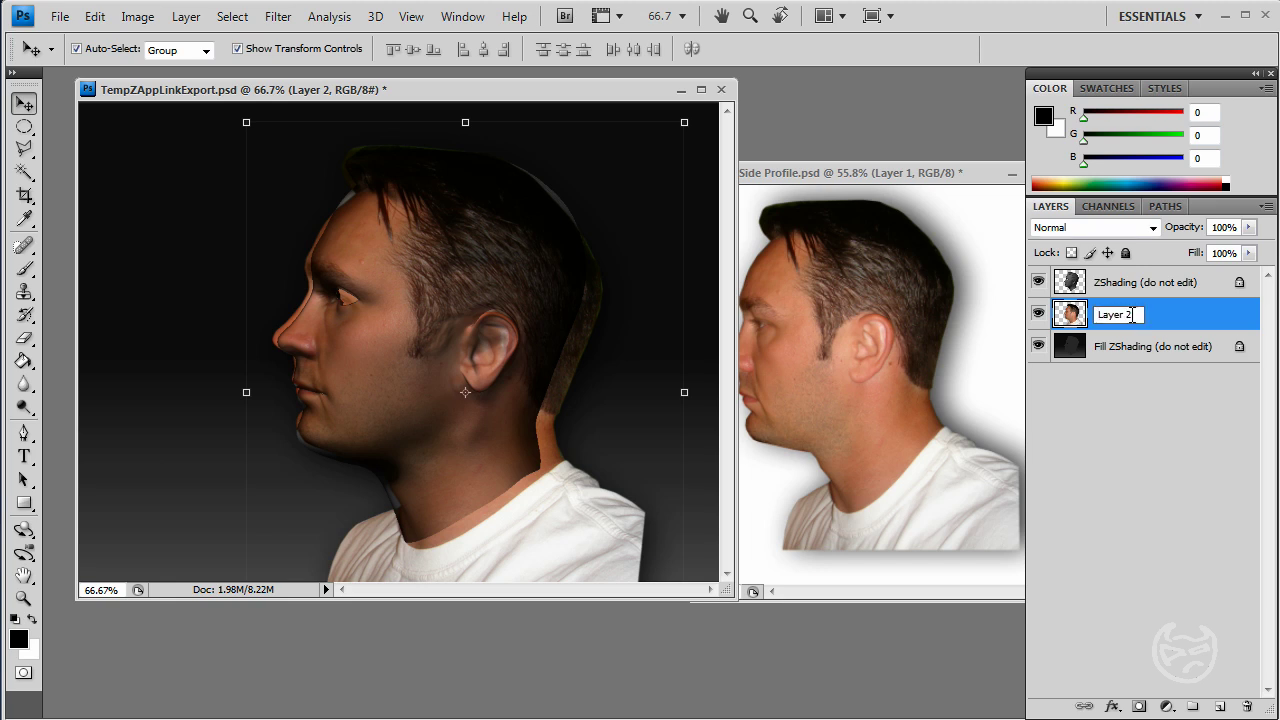
pyautogui.write('1')
pyautogui.press('Return')
pyautogui.click(1158, 440)
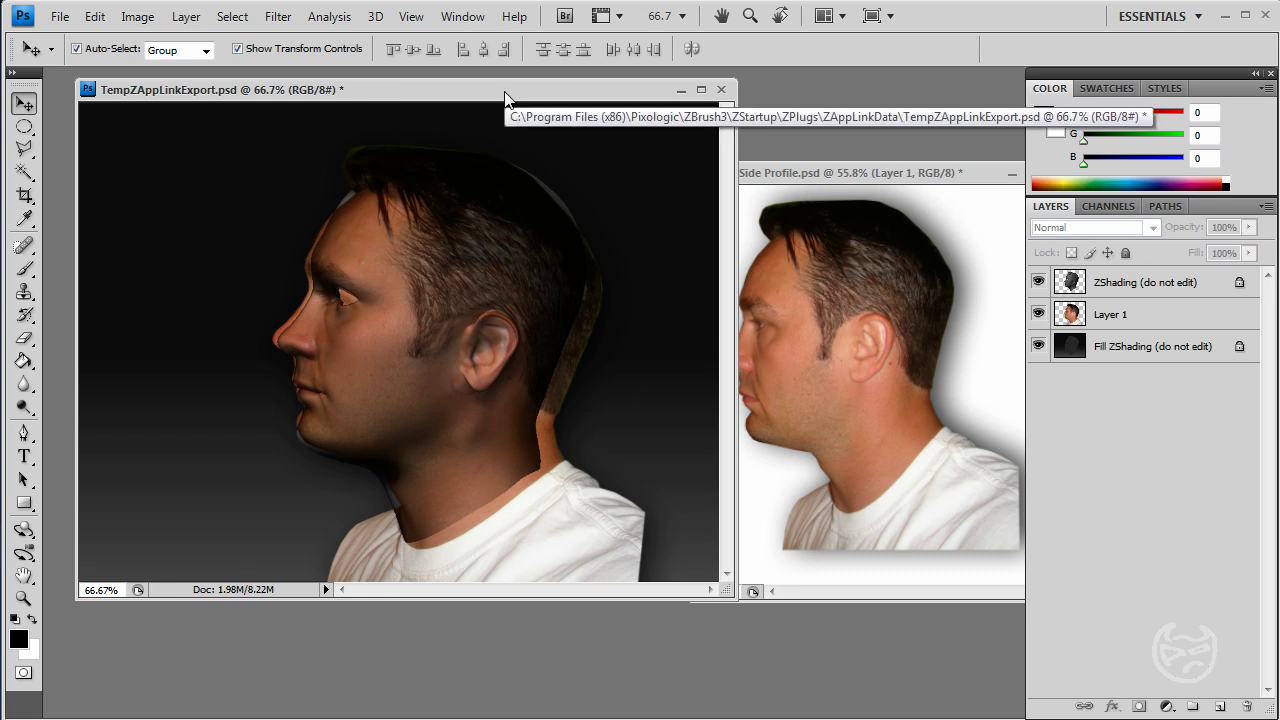
pyautogui.click(1224, 15)
pyautogui.click(626, 183)
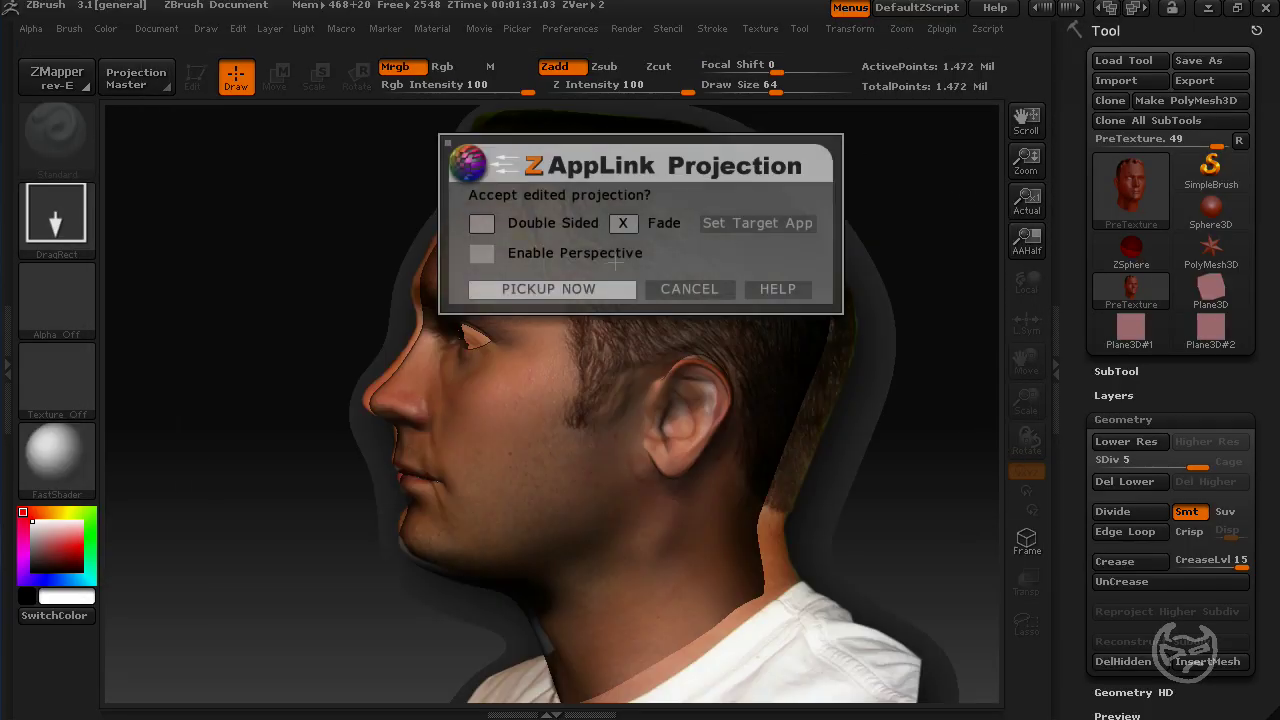
# Pick up the edited left-profile projection onto the head, then rotate it to a front view
pyautogui.click(579, 290)
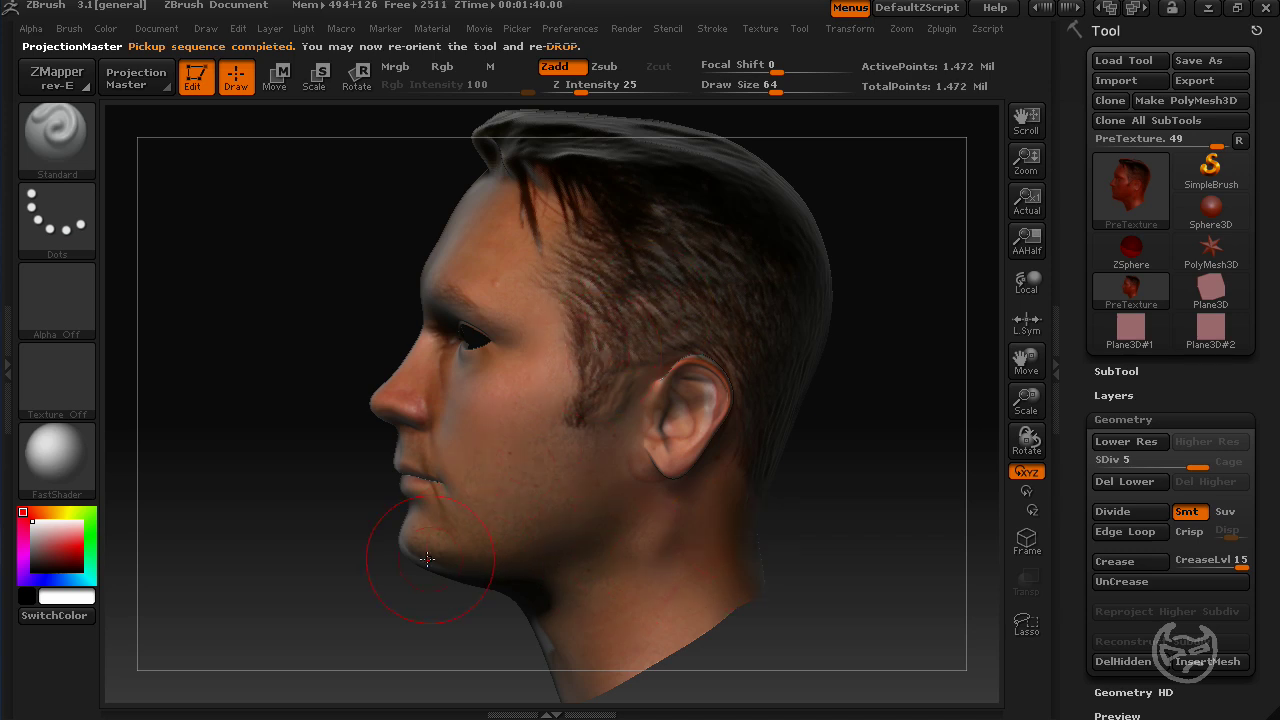
pyautogui.moveTo(340, 446); pyautogui.dragTo(525, 430)
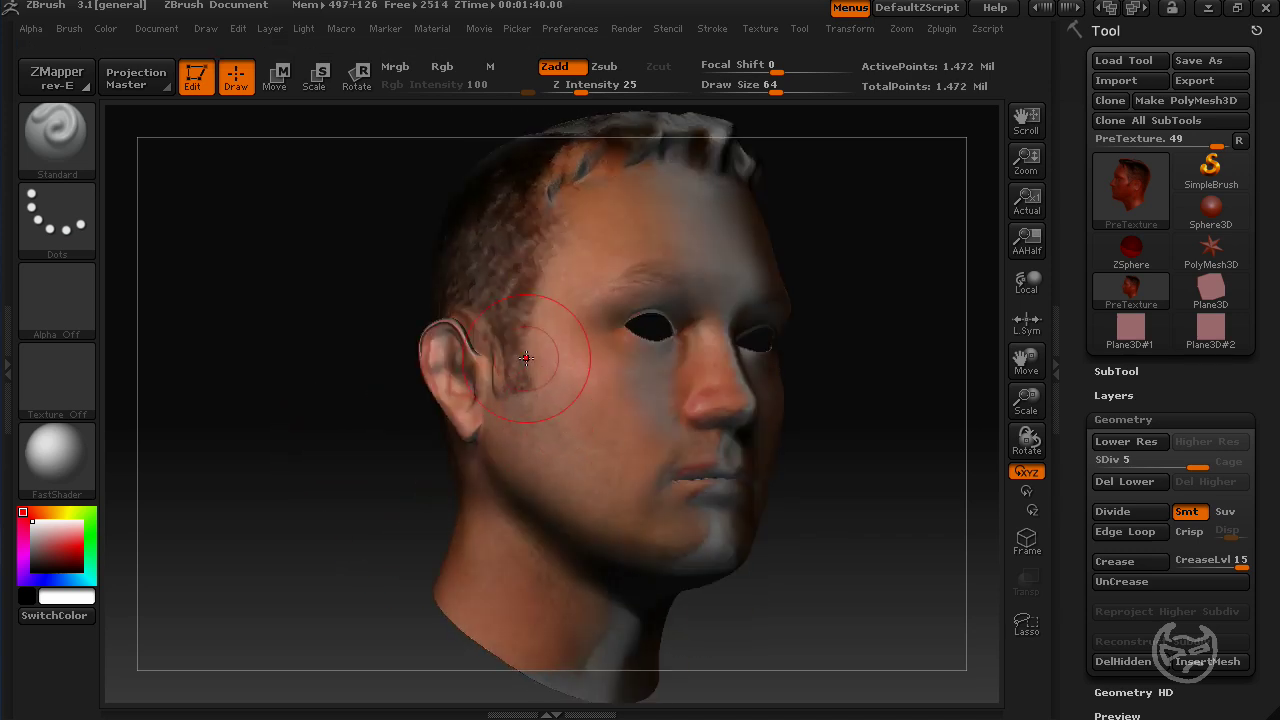
pyautogui.moveTo(877, 443)
pyautogui.mouseDown()
pyautogui.moveTo(791, 414)
pyautogui.moveTo(811, 406)
pyautogui.moveTo(823, 303)
pyautogui.moveTo(822, 317)
pyautogui.moveTo(842, 292)
pyautogui.mouseUp()
# Straighten the head to a front view and drop it to Photoshop through Document > ZAppLink
pyautogui.moveTo(877, 334); pyautogui.dragTo(880, 322)
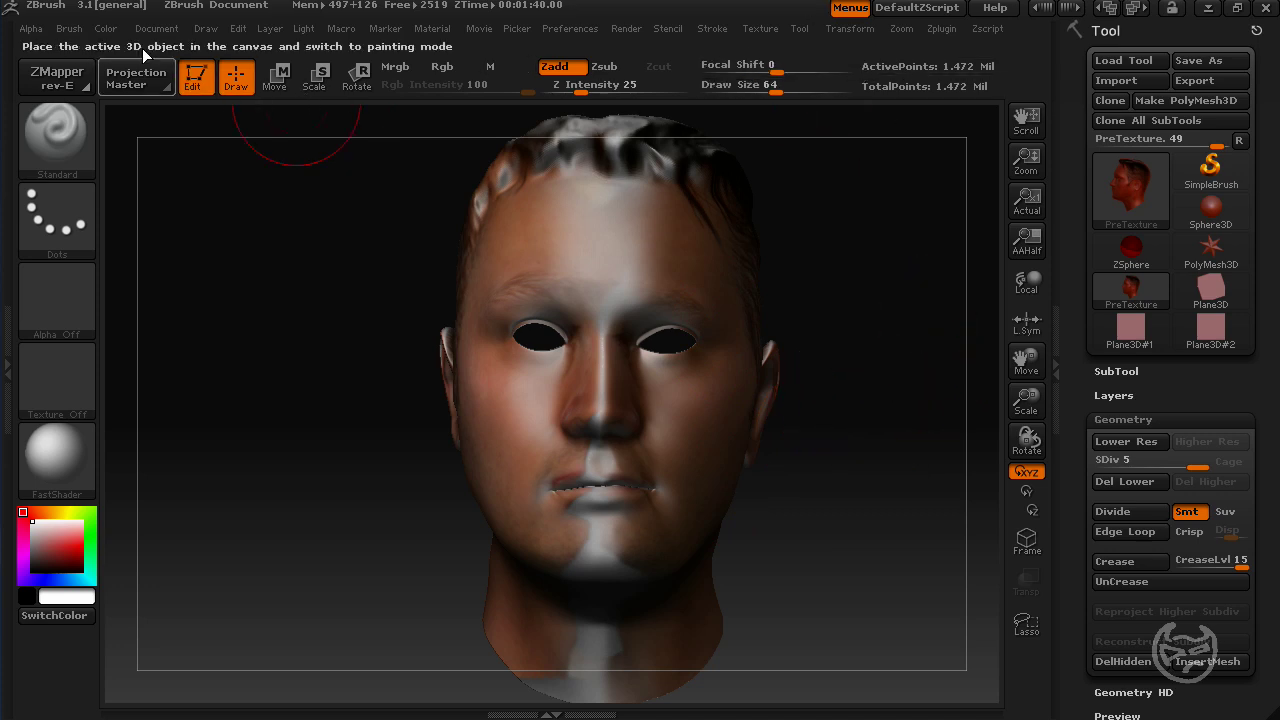
pyautogui.click(71, 29)
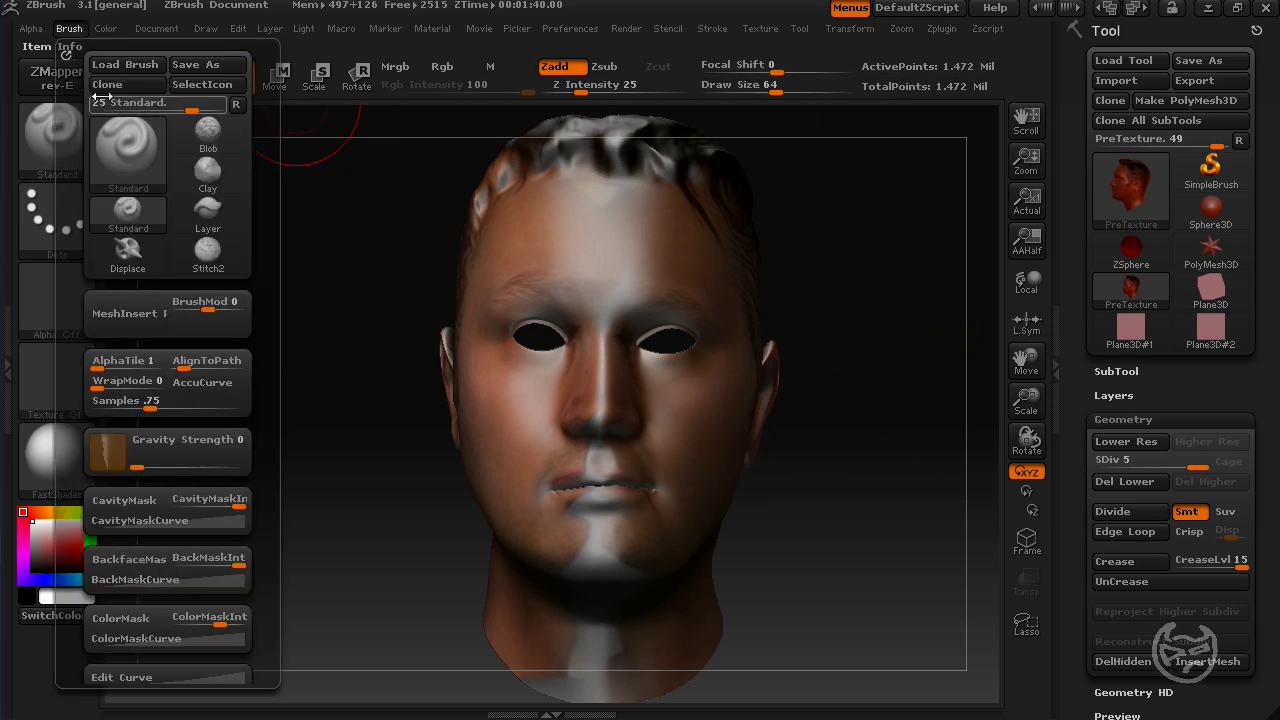
pyautogui.click(105, 28)
pyautogui.click(158, 29)
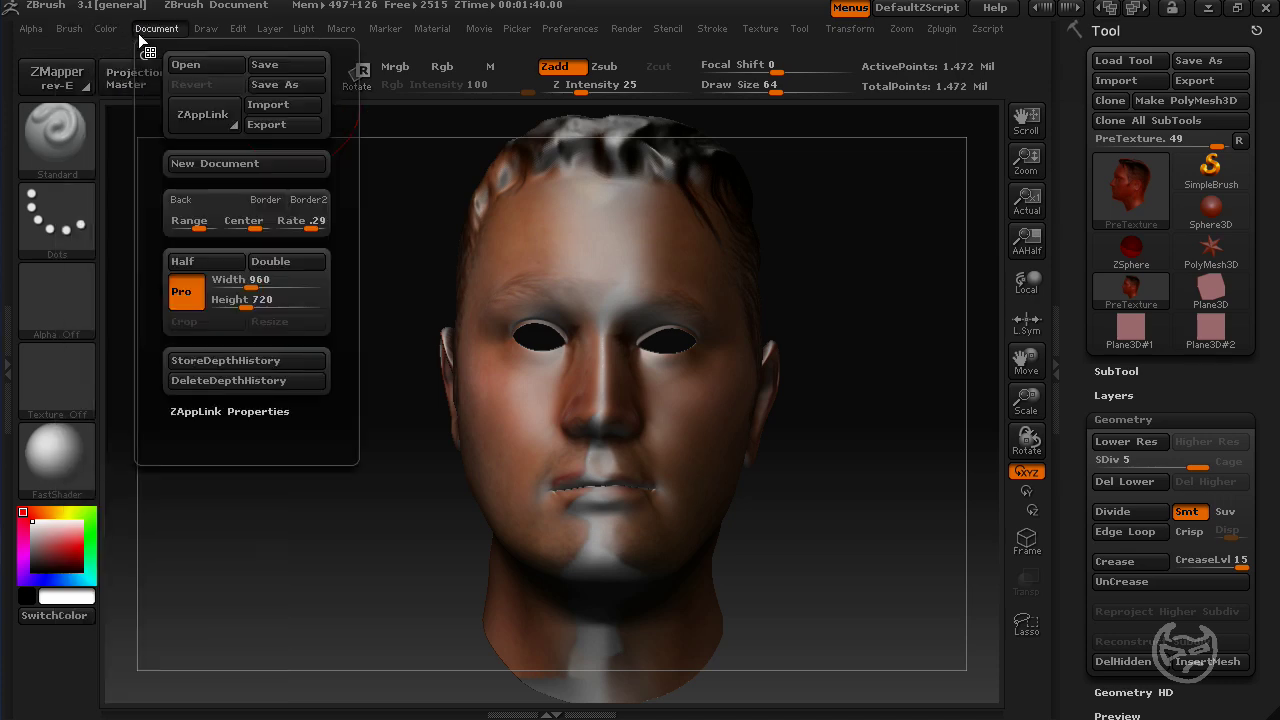
pyautogui.click(196, 118)
pyautogui.click(560, 292)
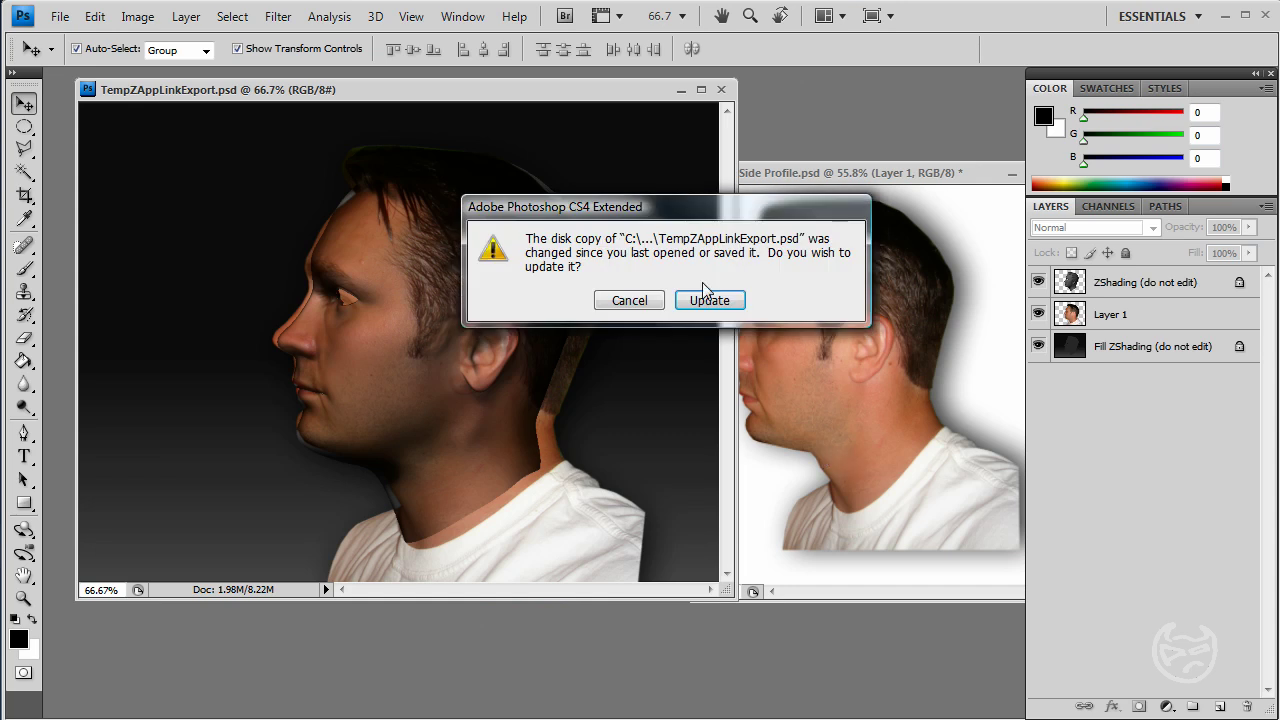
# Reload the ZBrush export and copy the Front.psd face photo into TempZAppLinkExport
pyautogui.click(707, 304)
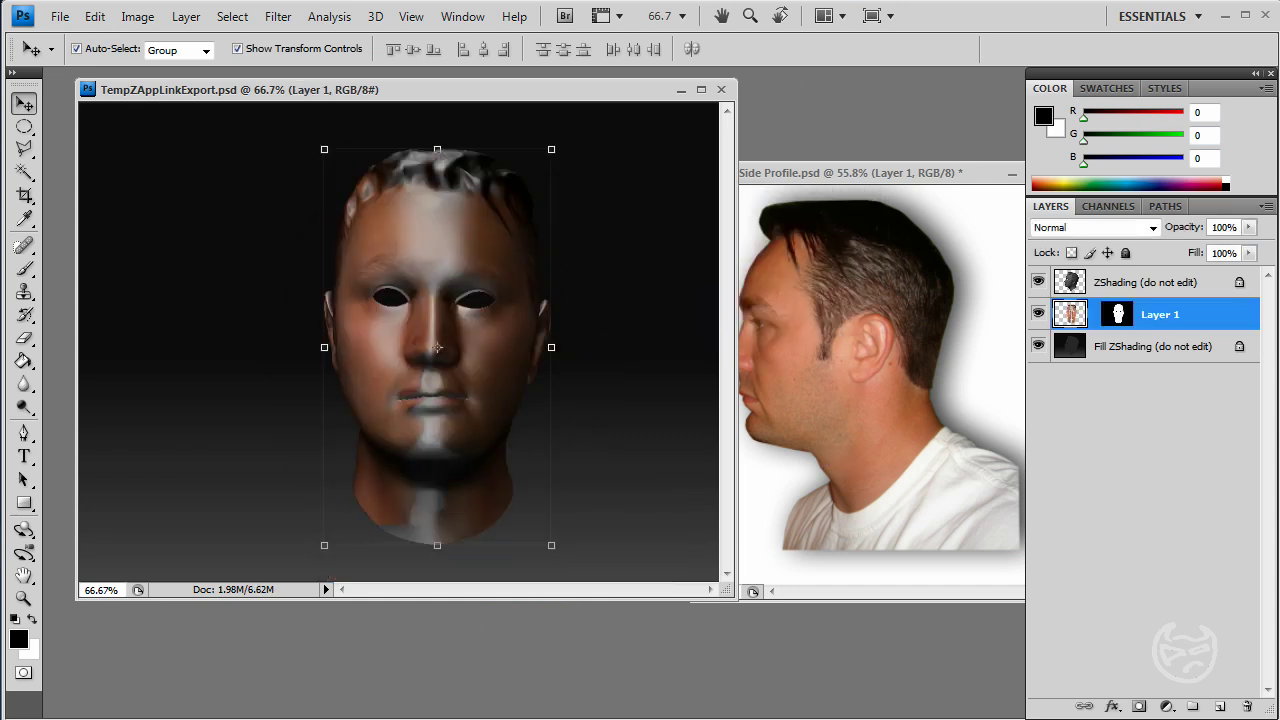
pyautogui.hotkey('ctrl', 'Tab')
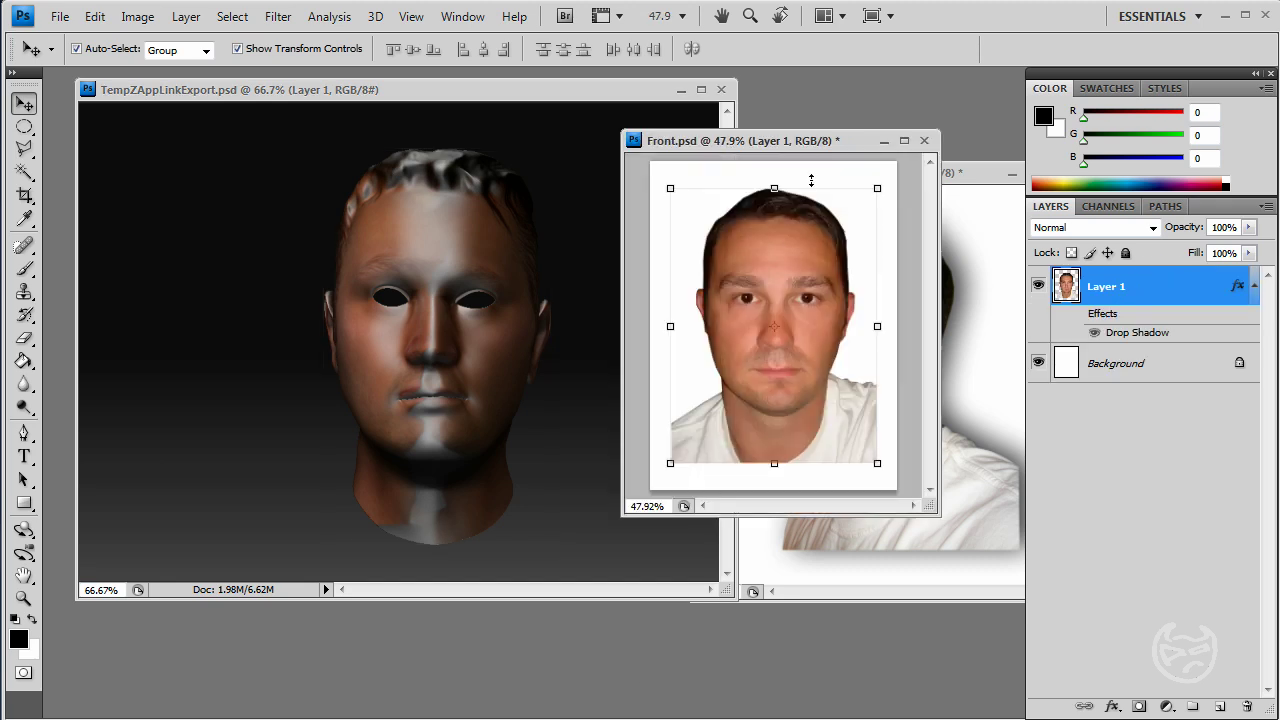
pyautogui.moveTo(791, 130); pyautogui.dragTo(842, 138)
pyautogui.moveTo(1088, 295); pyautogui.dragTo(460, 317)
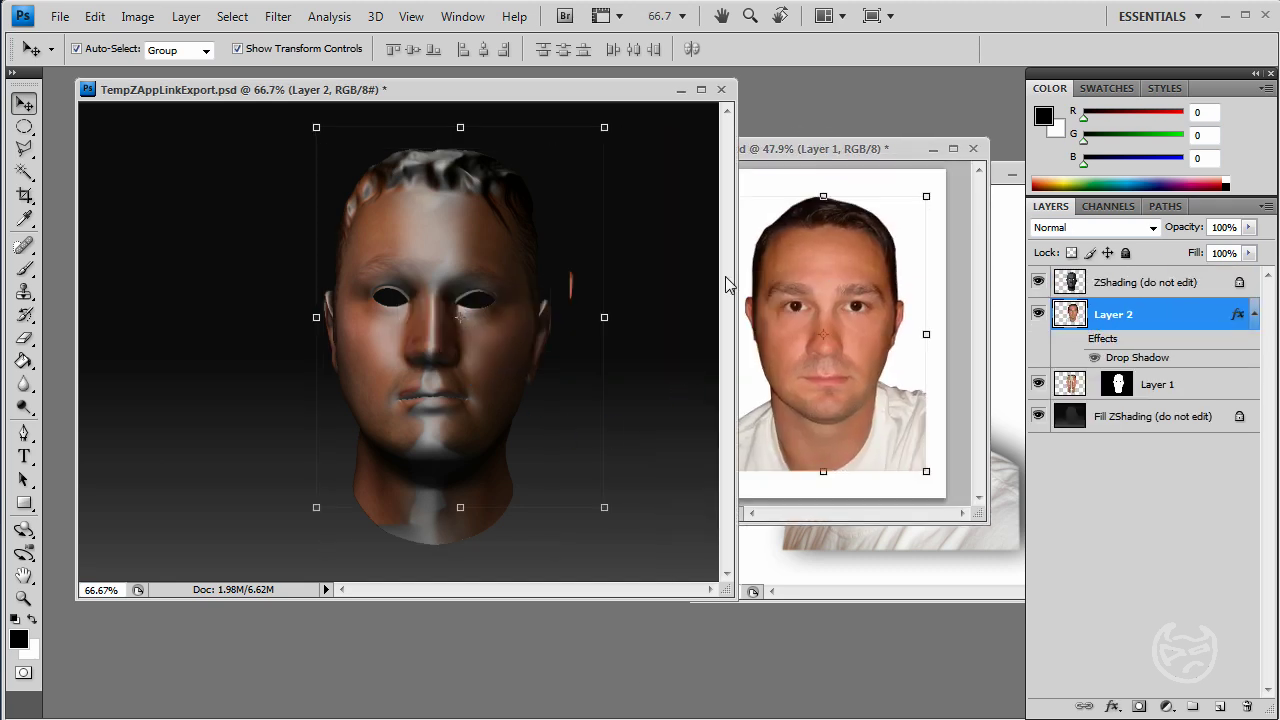
# Position and scale the face photo to about 100.3% by 101.8% over the head render
pyautogui.moveTo(563, 297); pyautogui.dragTo(535, 305)
pyautogui.moveTo(575, 528); pyautogui.dragTo(580, 535)
pyautogui.moveTo(471, 450); pyautogui.dragTo(470, 446)
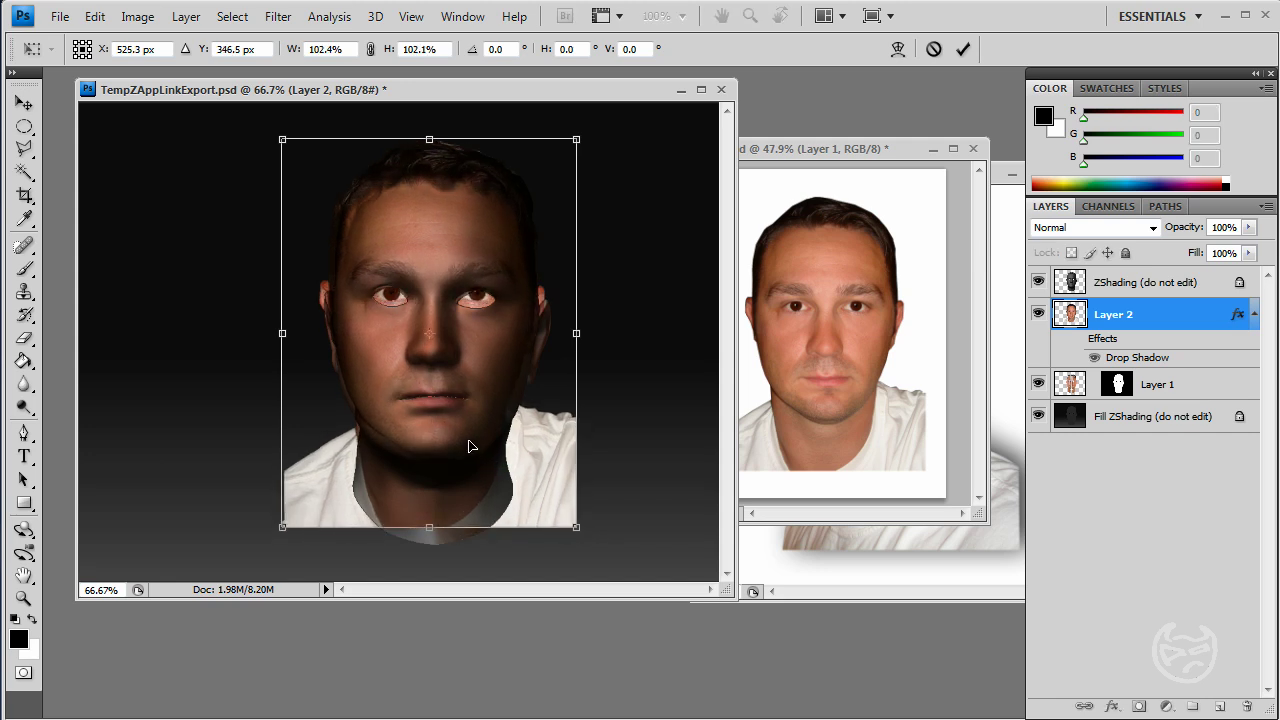
pyautogui.hotkey('ctrl', 'z')
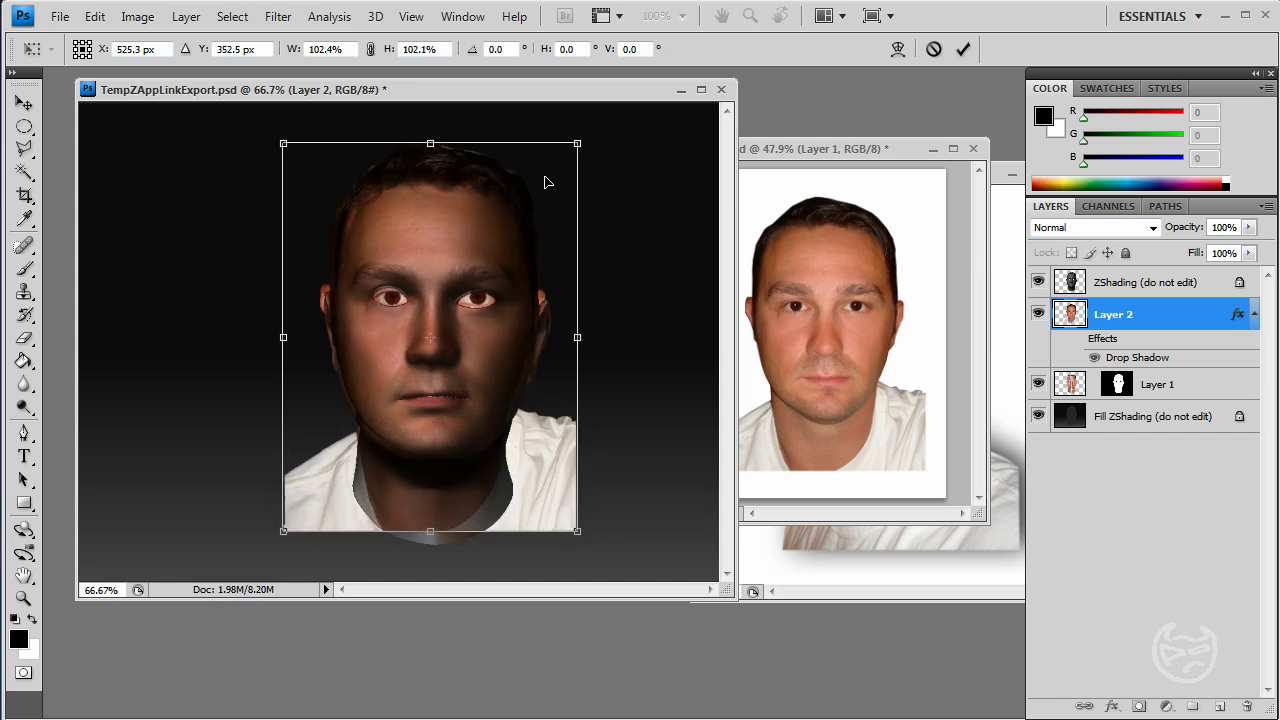
pyautogui.moveTo(578, 136); pyautogui.dragTo(574, 137)
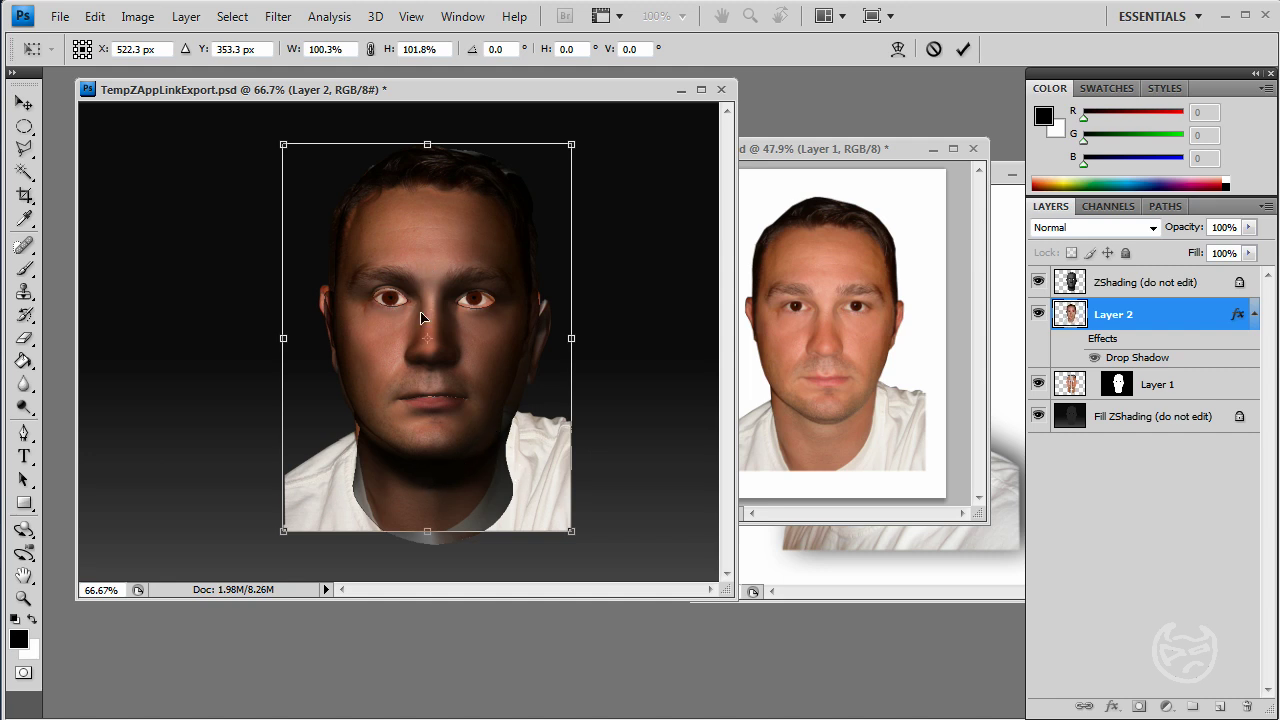
# Commit the transform and merge the face photo layer with Layer 1
pyautogui.click(965, 50)
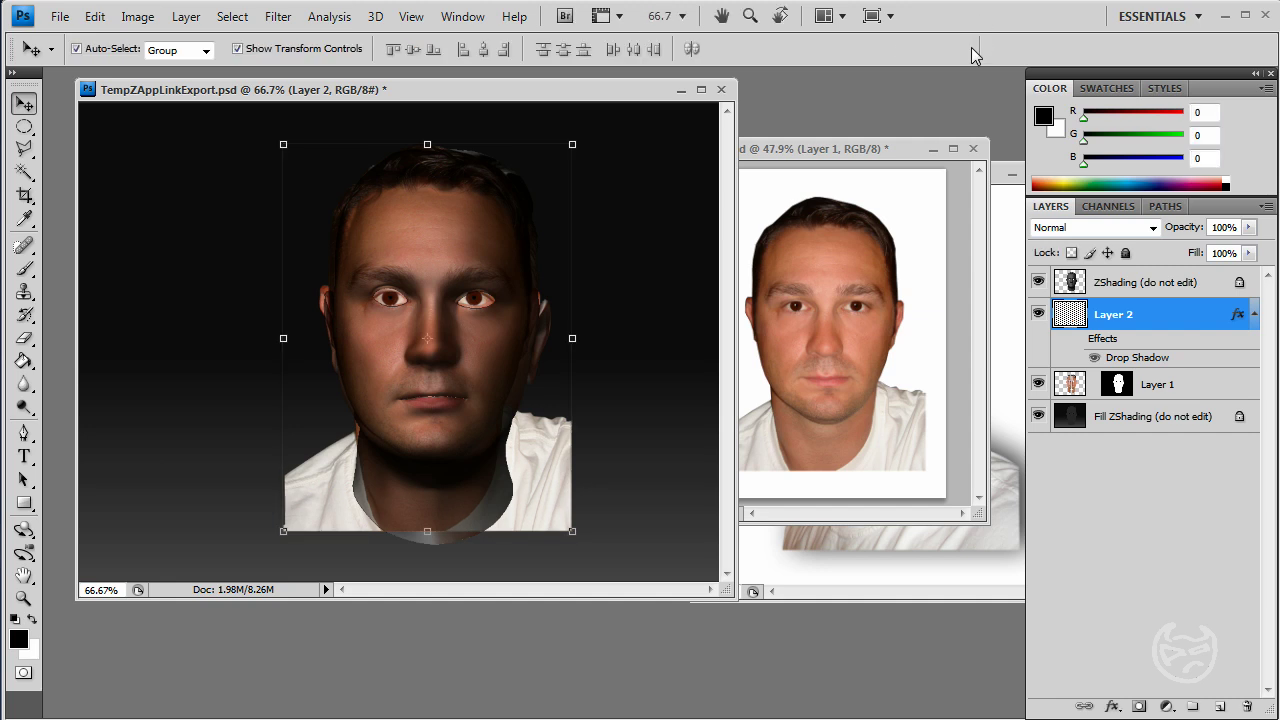
pyautogui.keyDown('ctrl'); pyautogui.click(1178, 390); pyautogui.keyUp('ctrl')
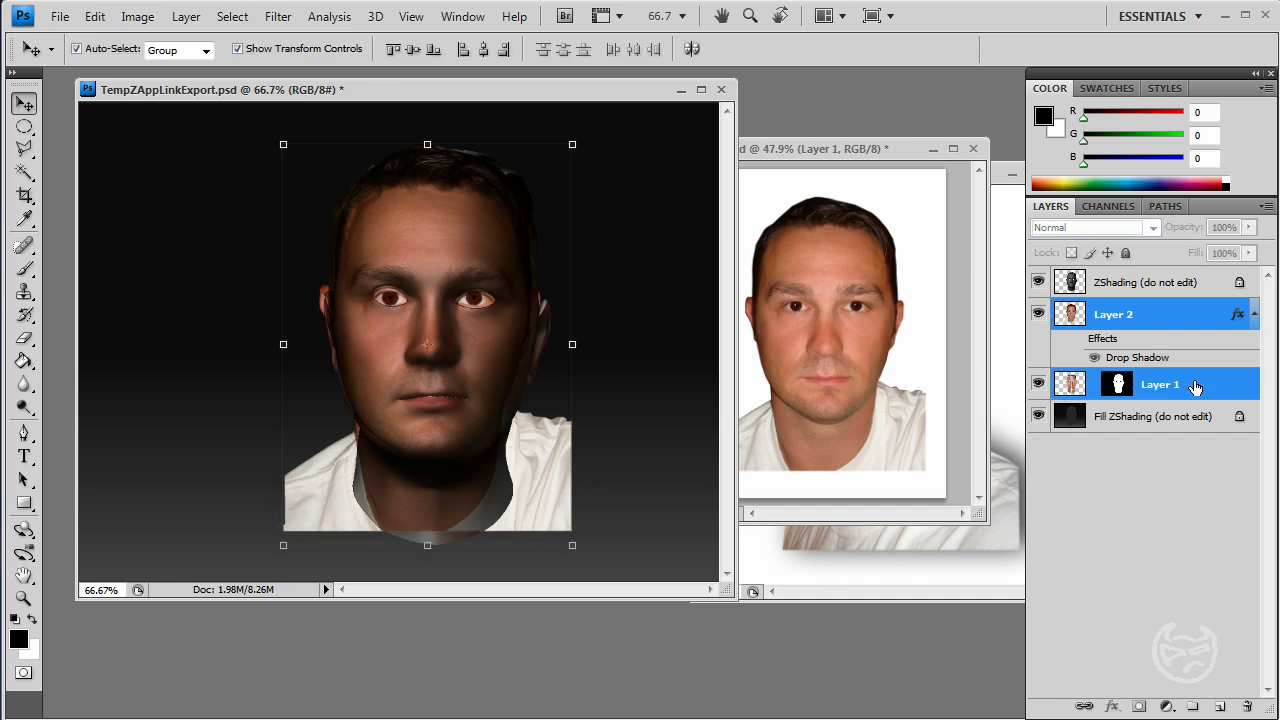
pyautogui.rightClick(1200, 388)
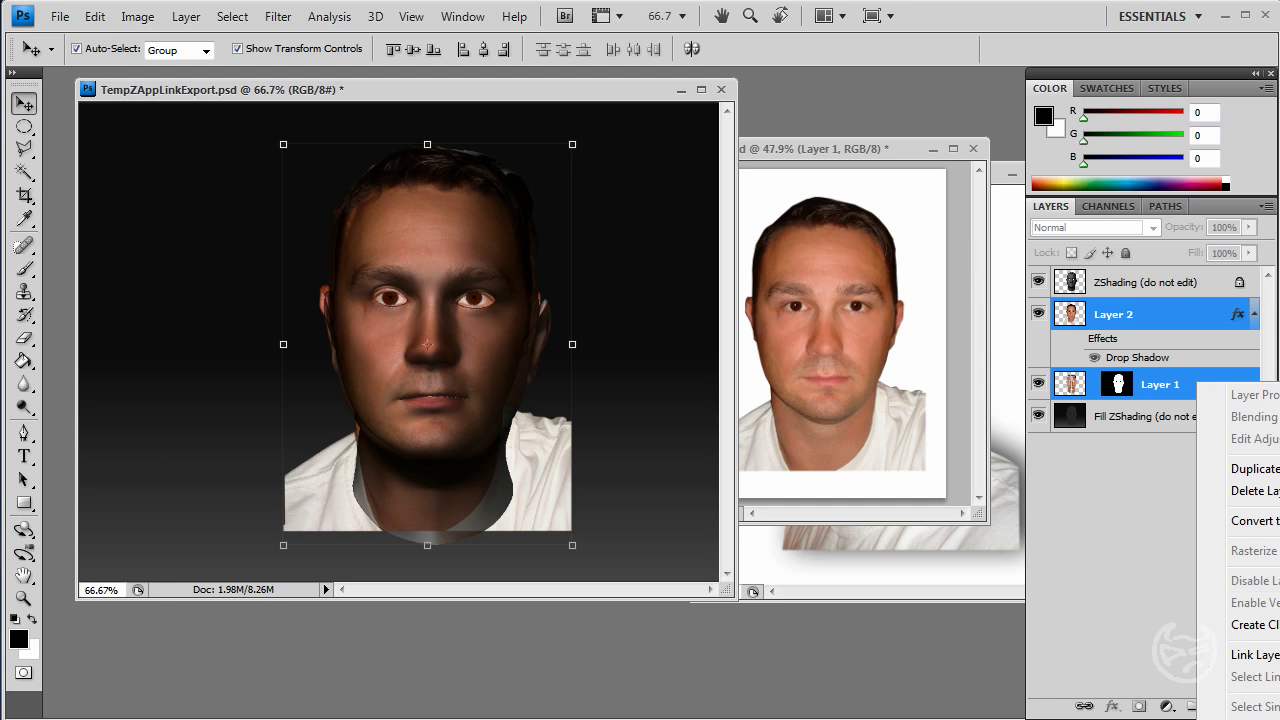
pyautogui.hotkey('ctrl', 'e')
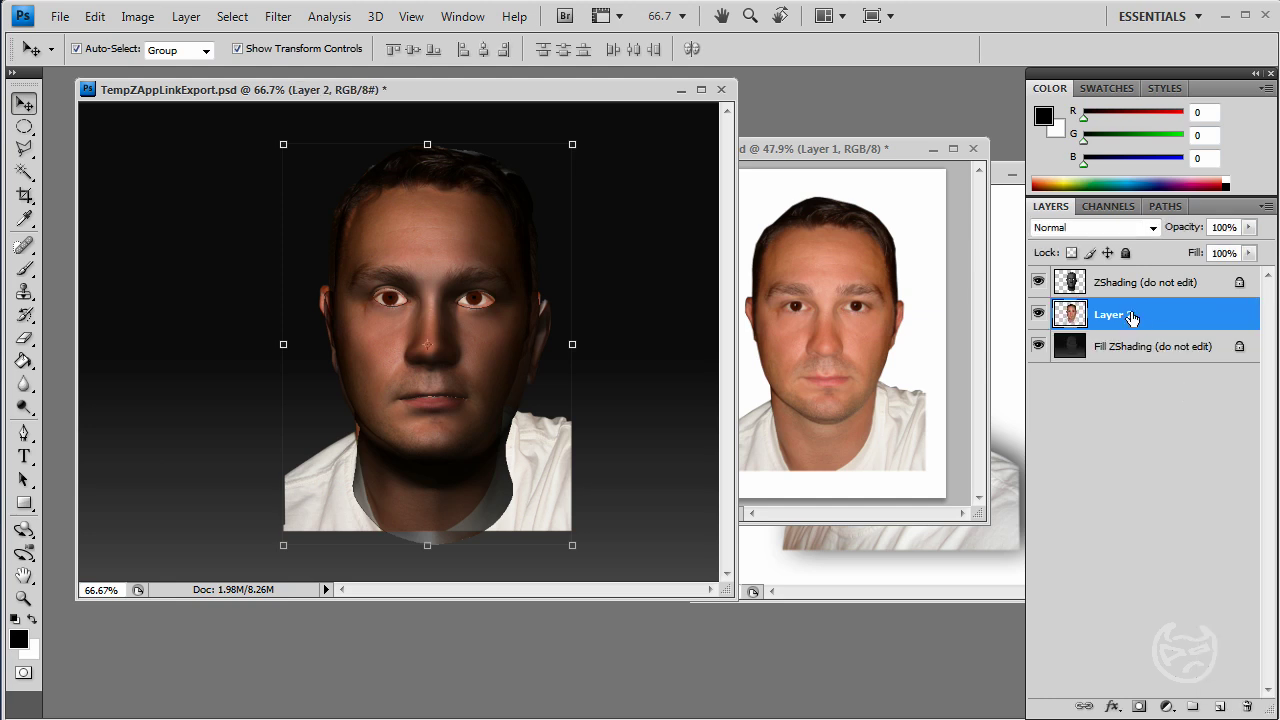
# Rename the merged layer 'Layer 1', save the document, and minimize Photoshop
pyautogui.doubleClick(1128, 316)
pyautogui.doubleClick(1128, 316)
pyautogui.write('1')
pyautogui.press('Return')
pyautogui.click(1158, 434)
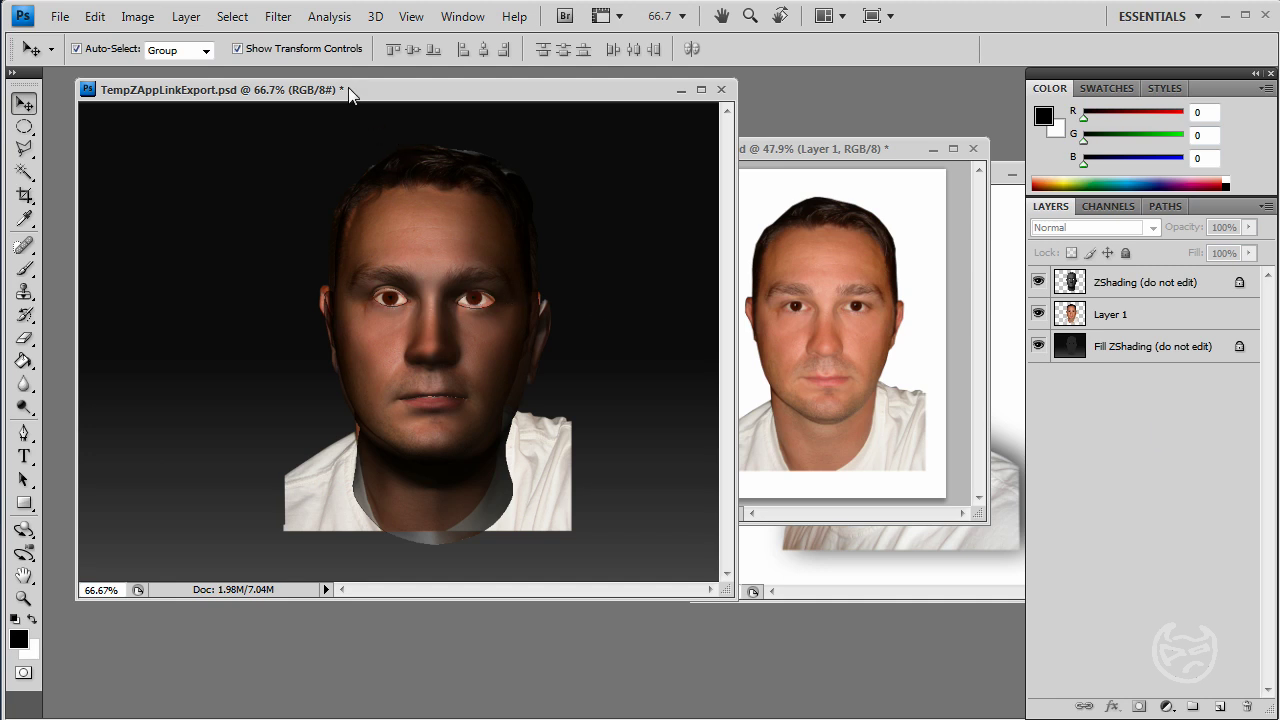
pyautogui.hotkey('ctrl', 's')
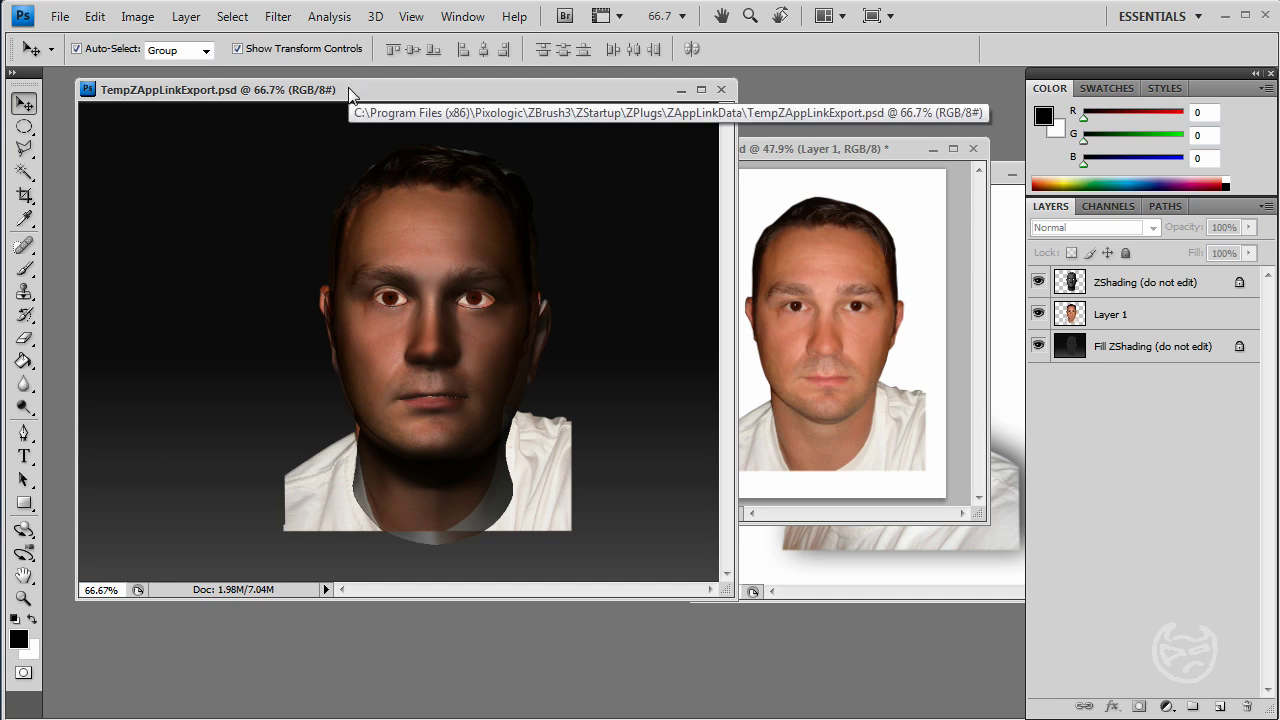
pyautogui.click(1225, 16)
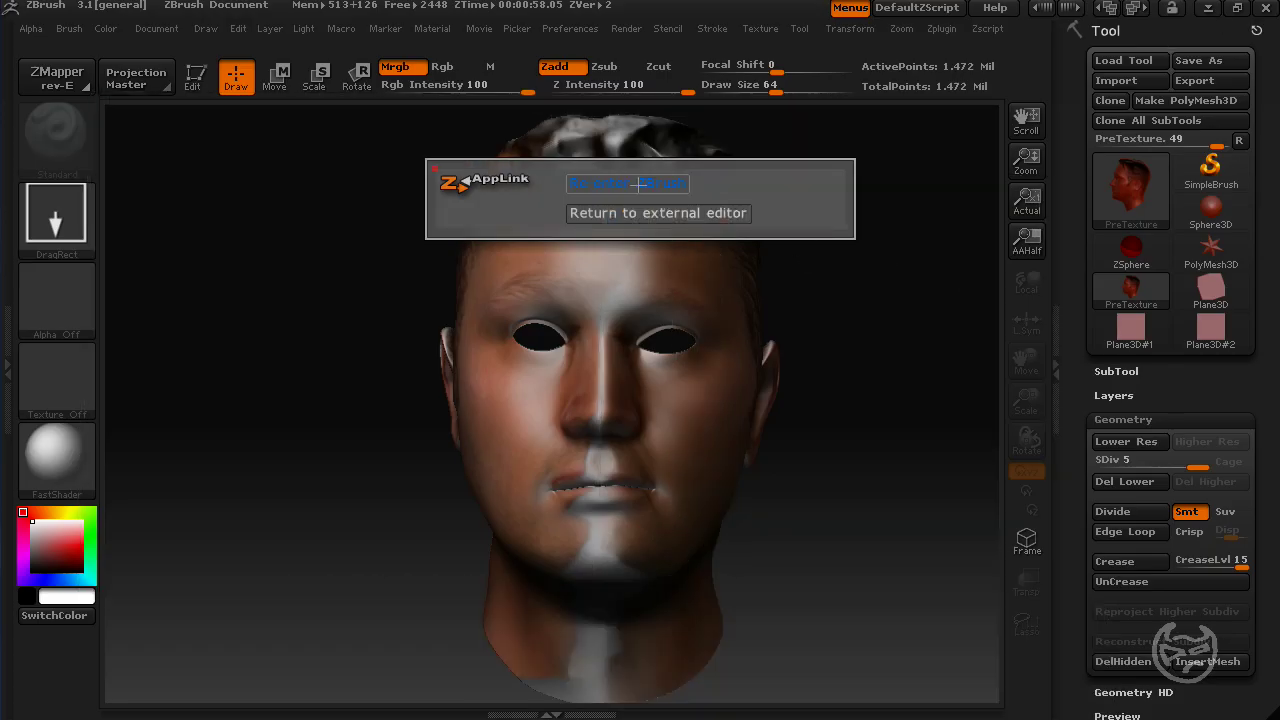
# Re-enter ZBrush and pick up the edited front-face projection onto the head
pyautogui.click(638, 184)
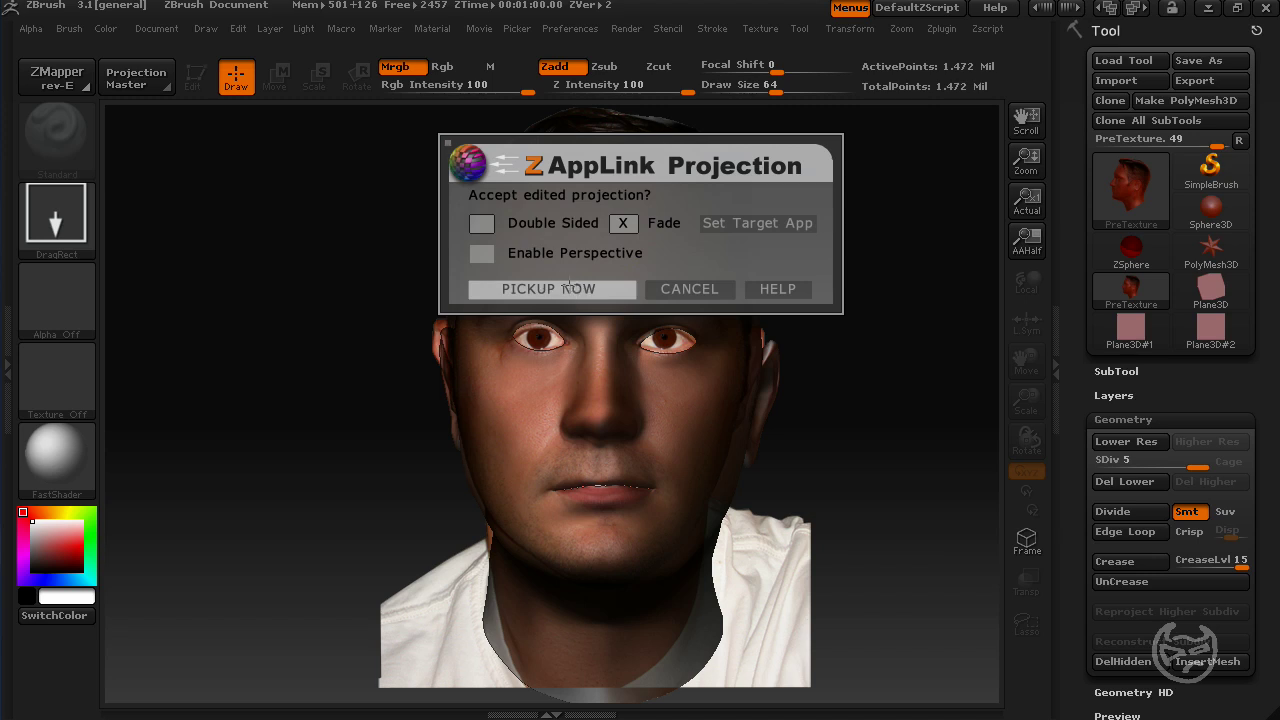
pyautogui.click(568, 287)
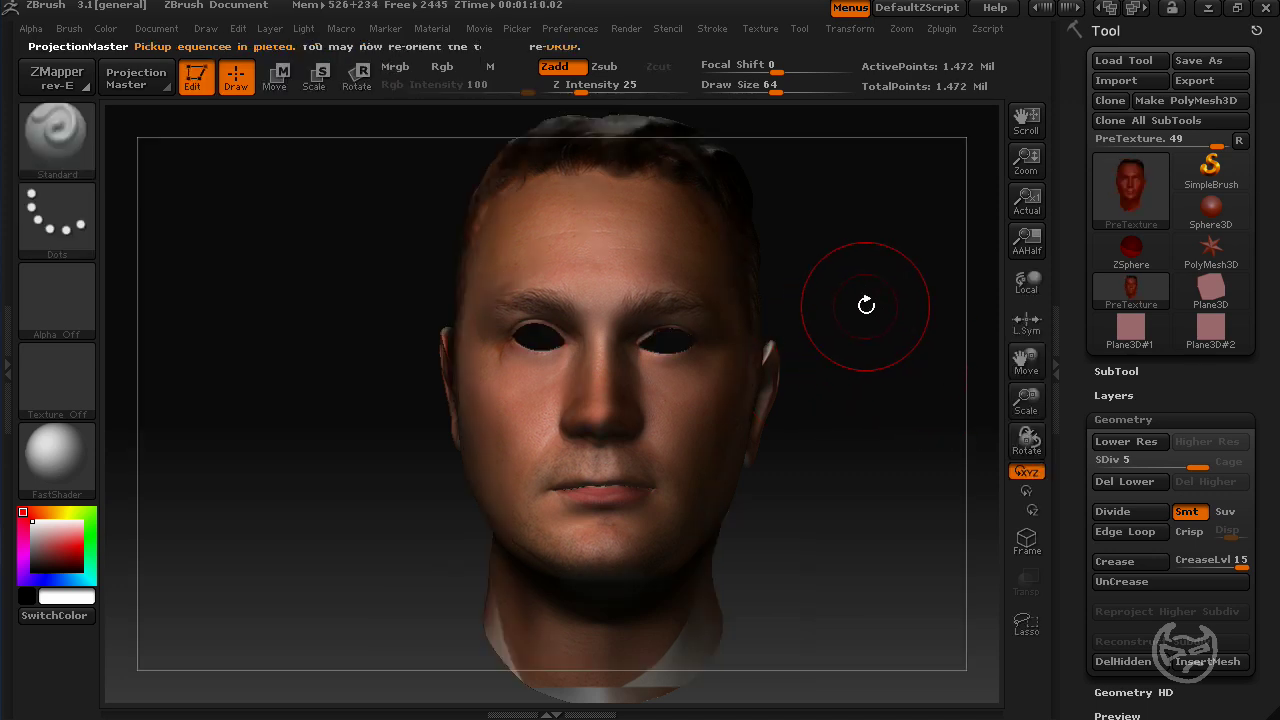
pyautogui.moveTo(863, 303); pyautogui.dragTo(794, 301)
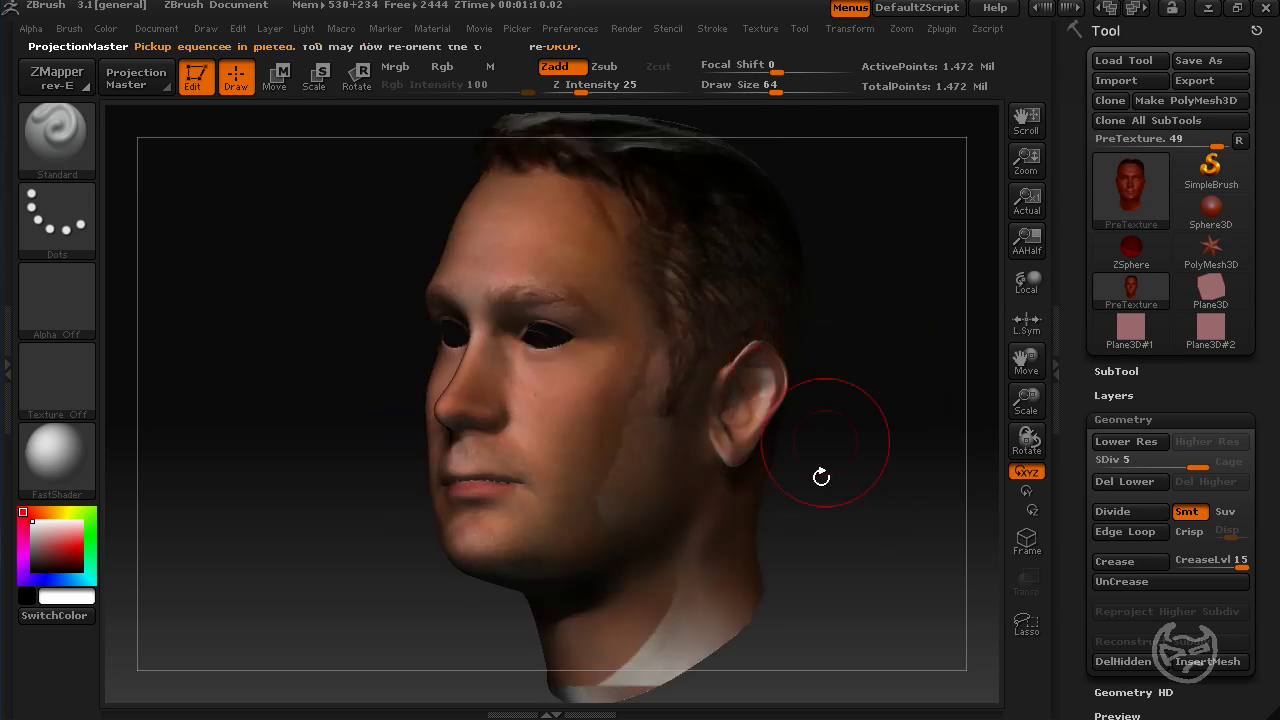
pyautogui.moveTo(823, 491); pyautogui.dragTo(576, 530)
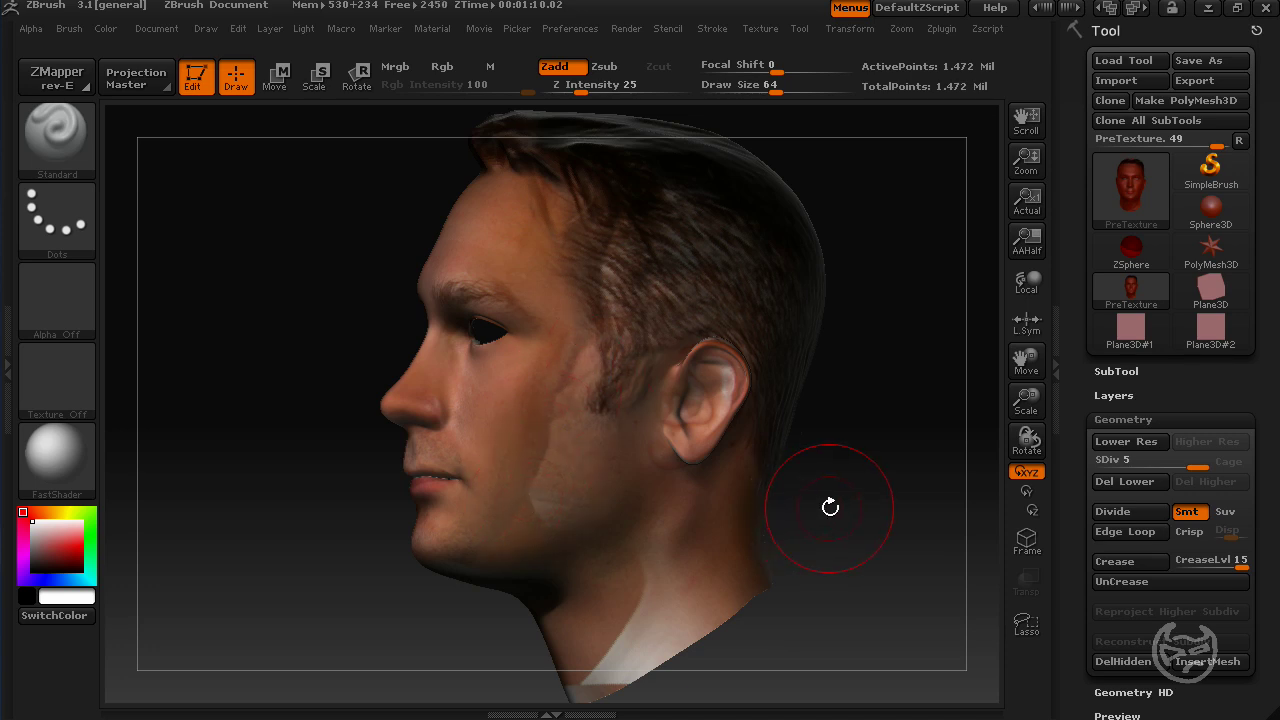
pyautogui.moveTo(829, 506)
pyautogui.mouseDown()
pyautogui.moveTo(941, 541)
pyautogui.moveTo(843, 514)
pyautogui.mouseUp()
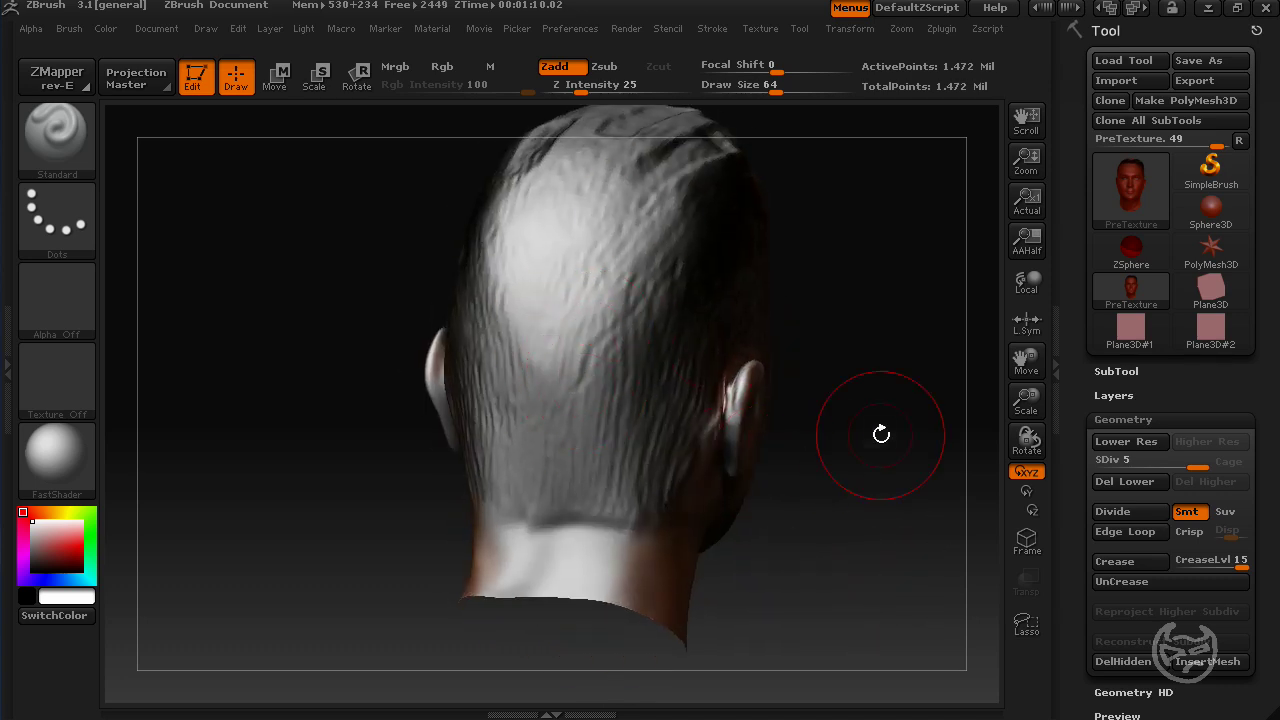
pyautogui.moveTo(880, 429); pyautogui.dragTo(874, 297)
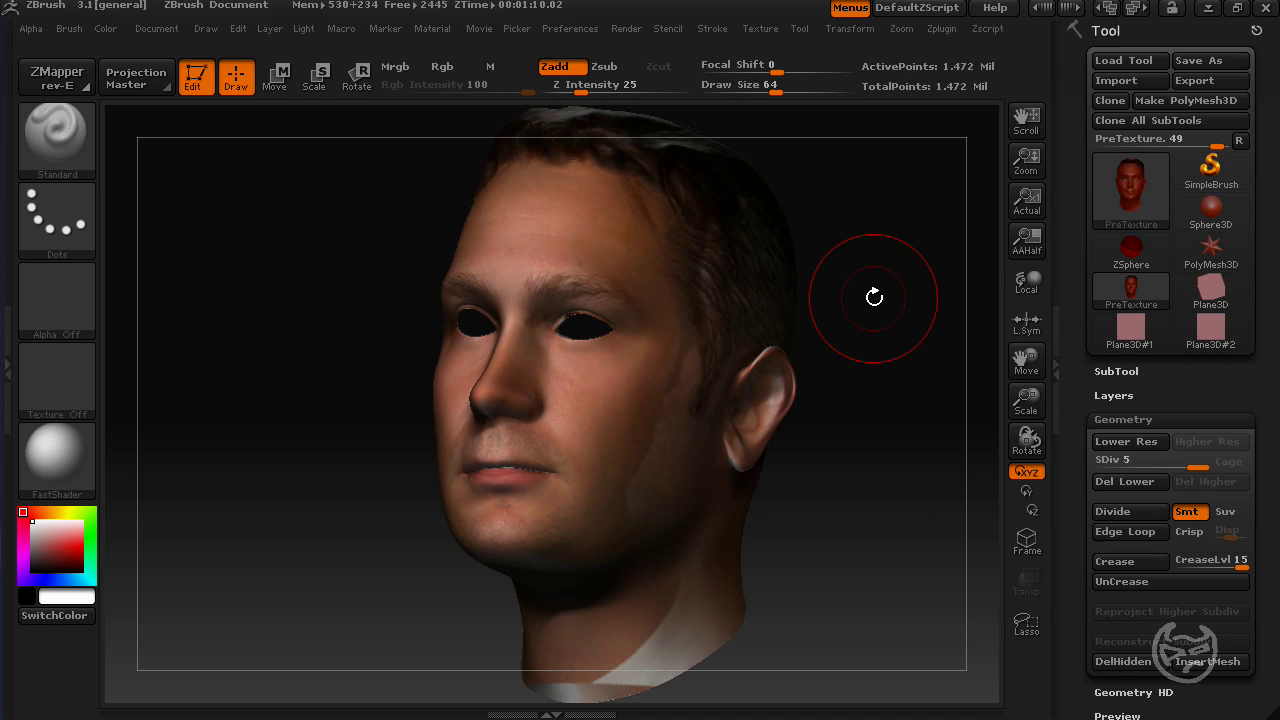